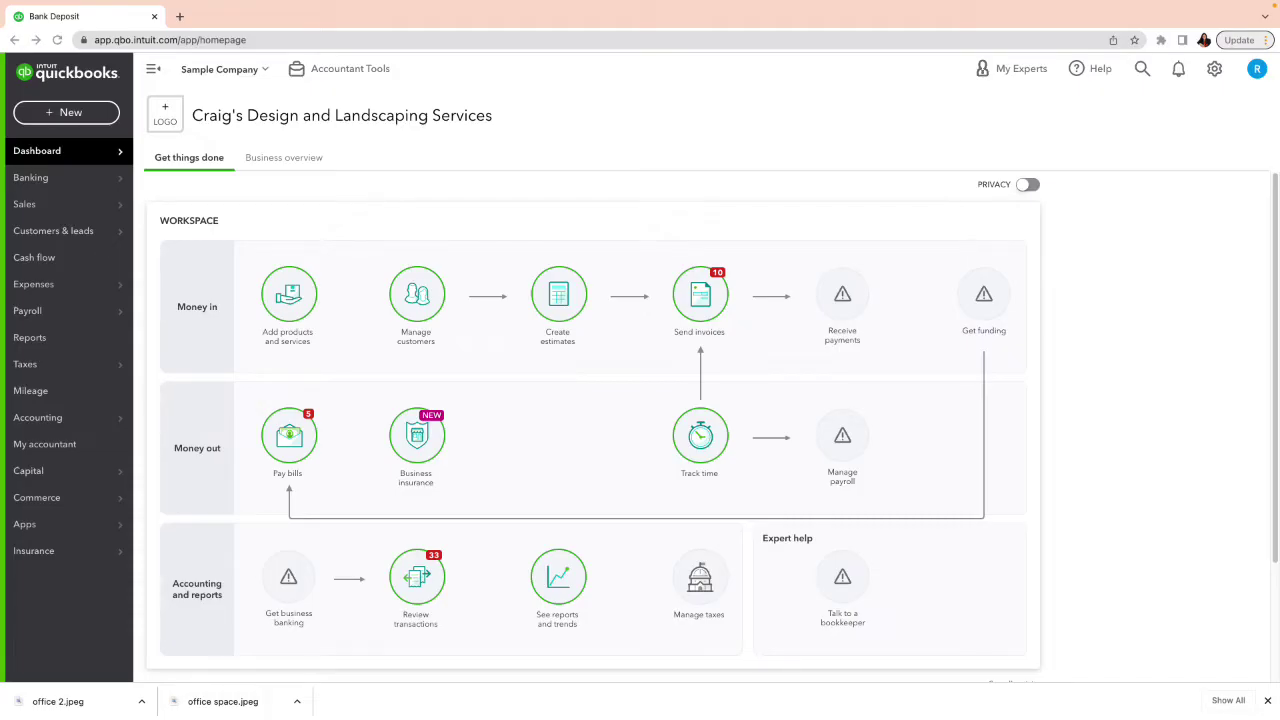
# Check the company settings panel, then bring up the full Chart of Accounts list
pyautogui.moveTo(56, 421)
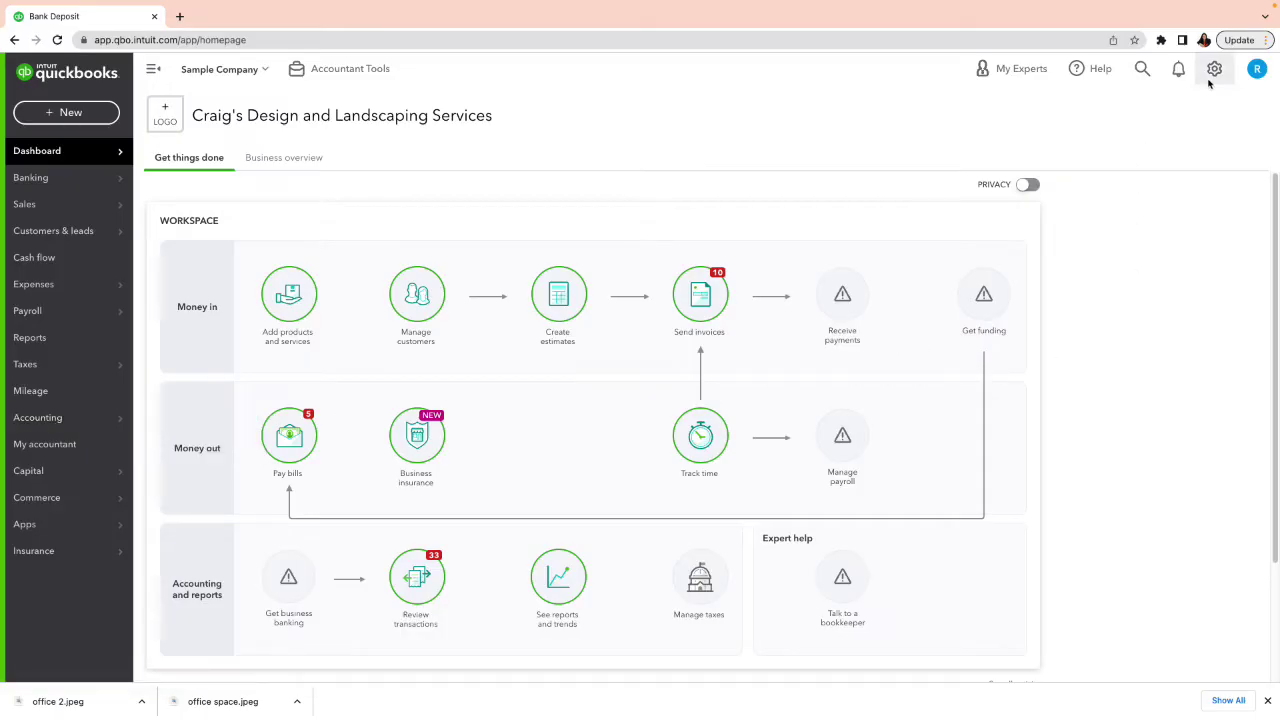
pyautogui.click(1213, 76)
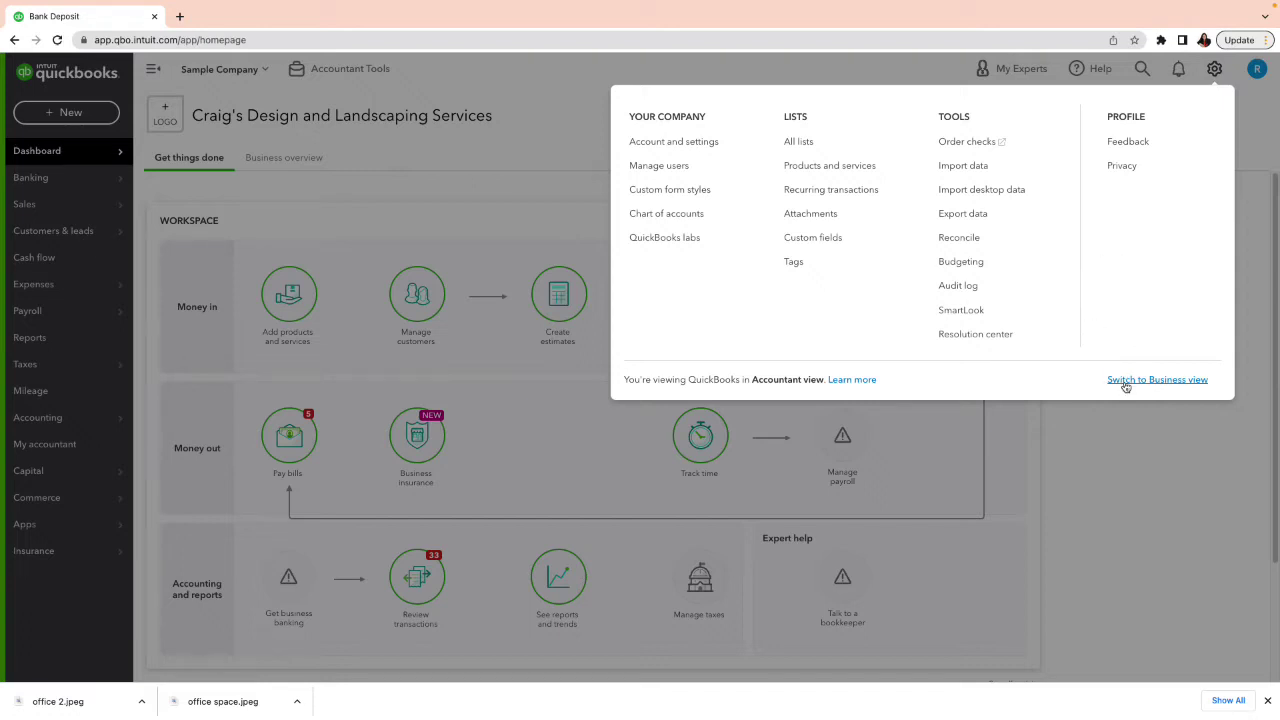
pyautogui.click(1143, 460)
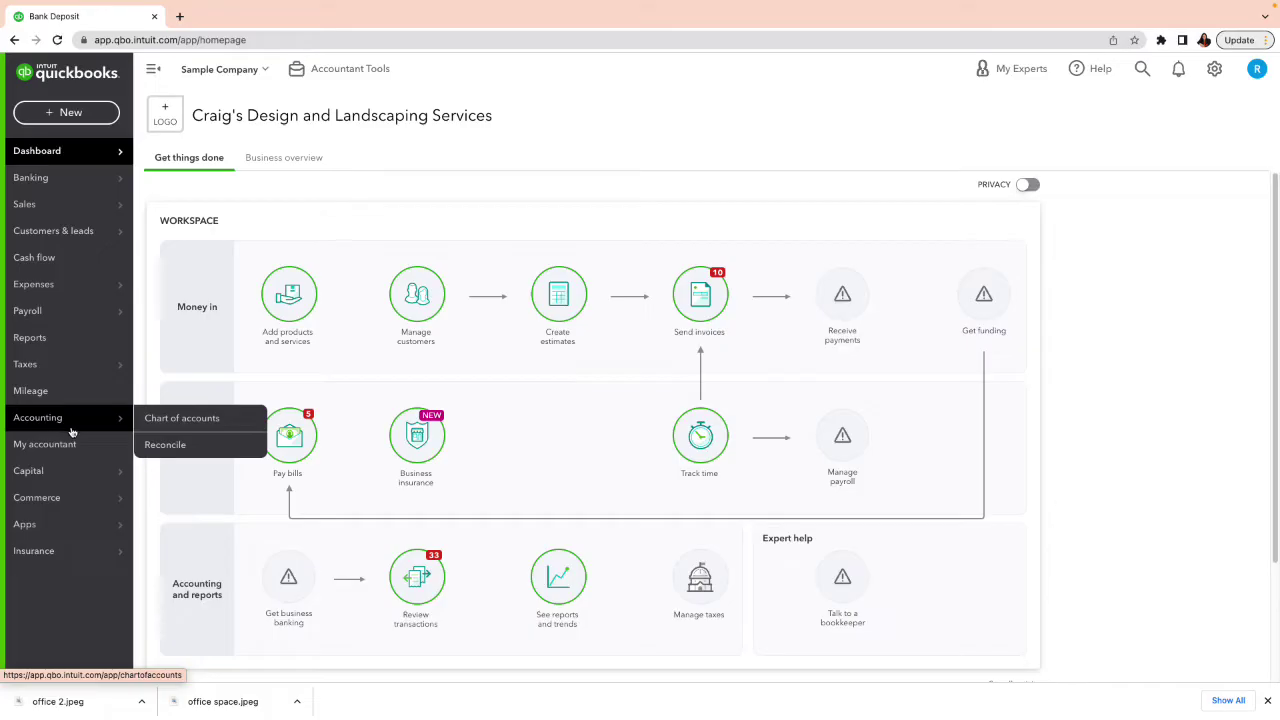
pyautogui.click(160, 431)
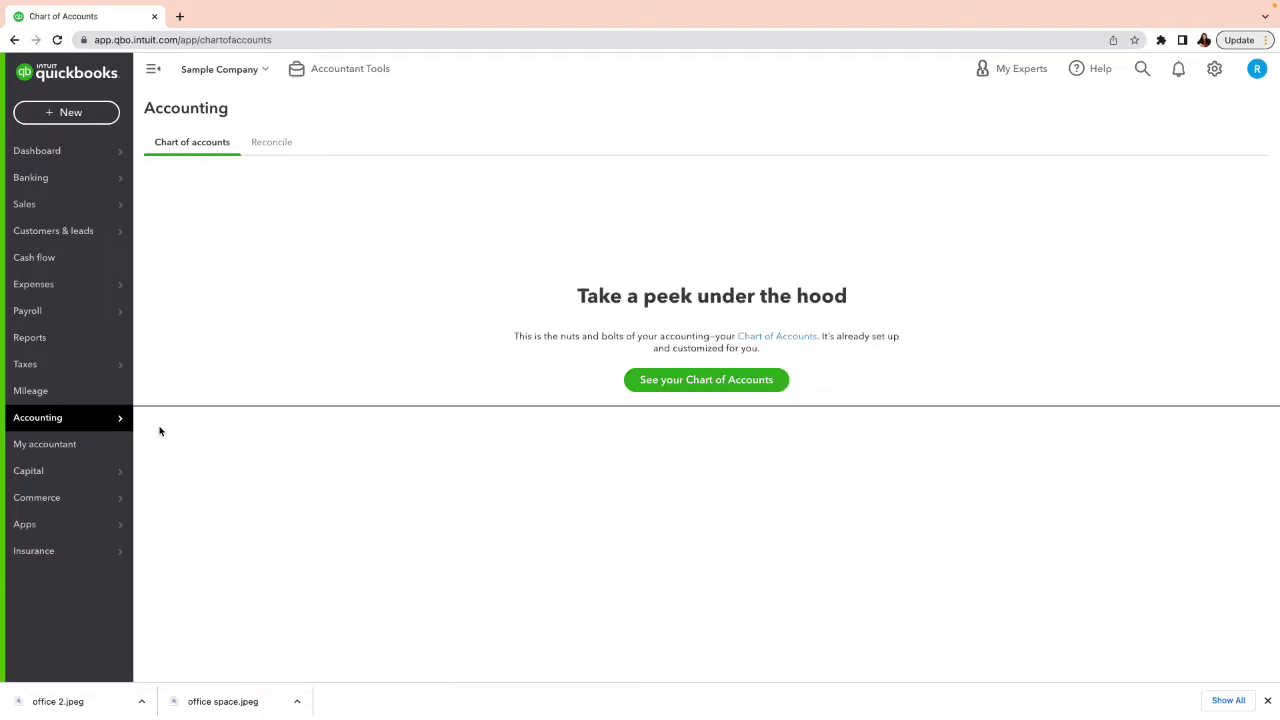
pyautogui.click(658, 385)
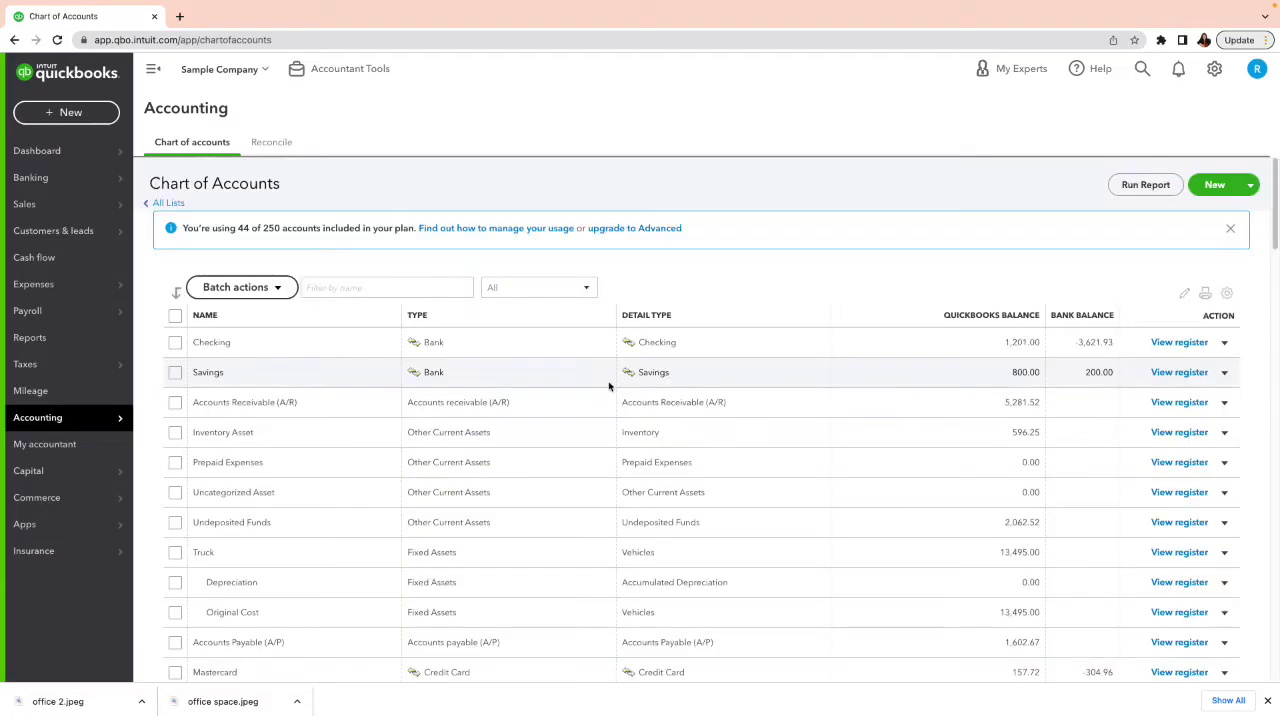
# Start a new Banks account saved under Bank Accounts, with tax form section Checking
pyautogui.click(1215, 186)
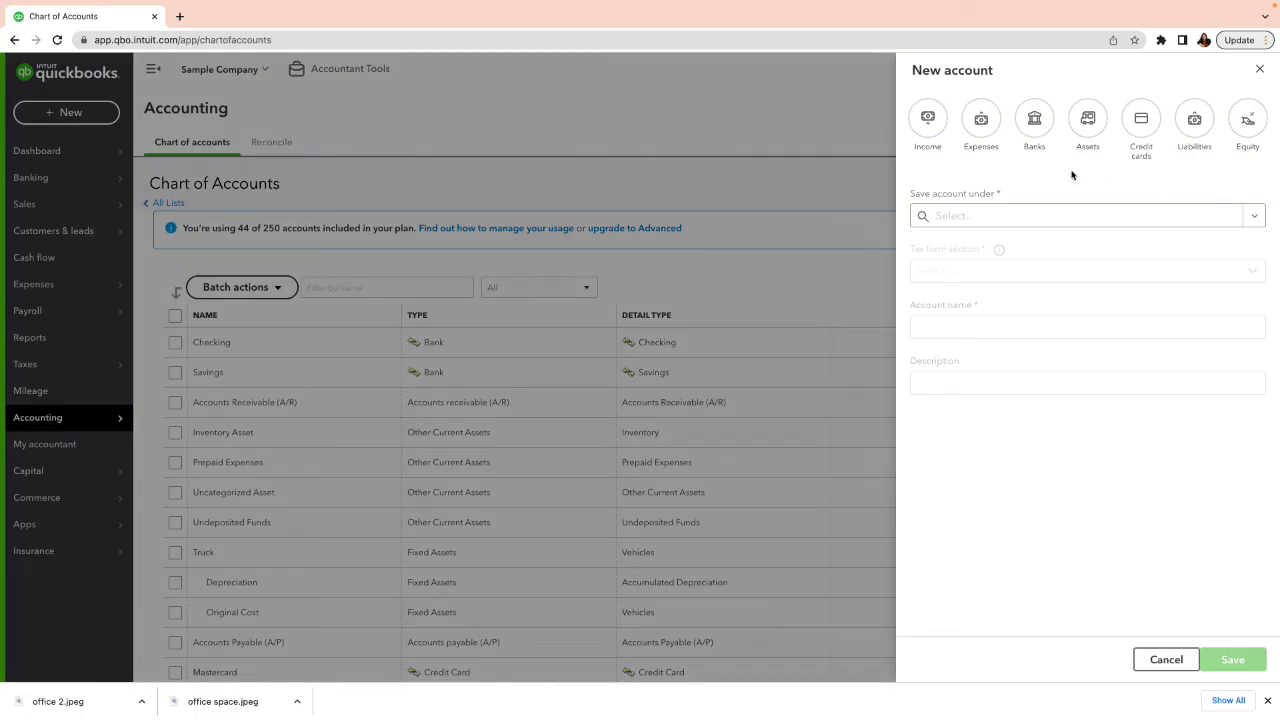
pyautogui.click(1040, 132)
pyautogui.click(1242, 222)
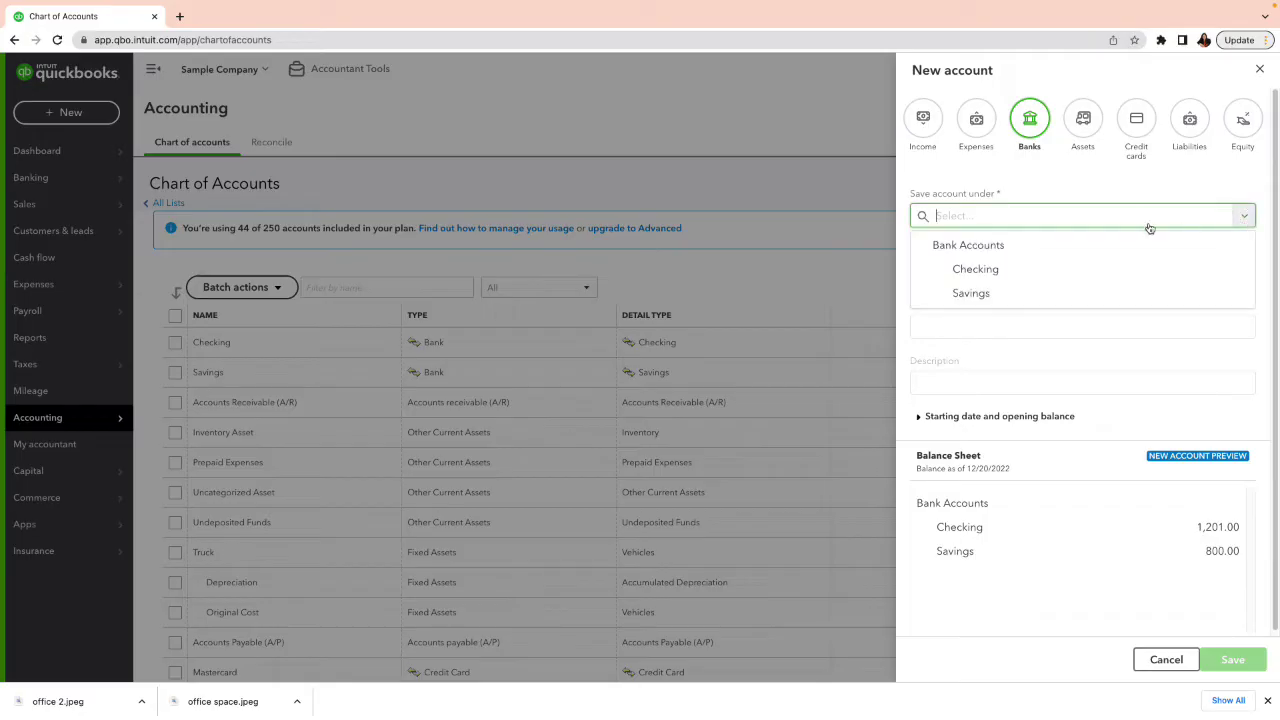
pyautogui.click(1006, 249)
pyautogui.click(1011, 272)
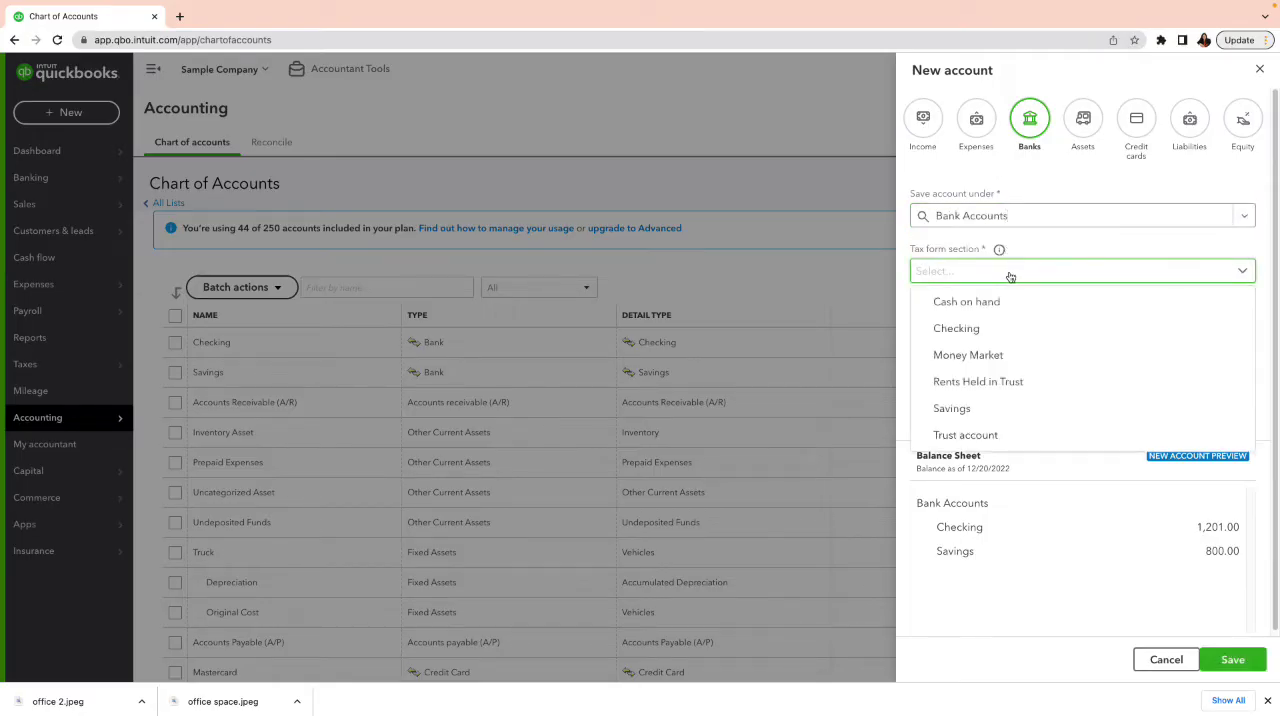
pyautogui.click(976, 330)
# Name the account 'Personal Funds Clearance Account' and save it
pyautogui.click(975, 325)
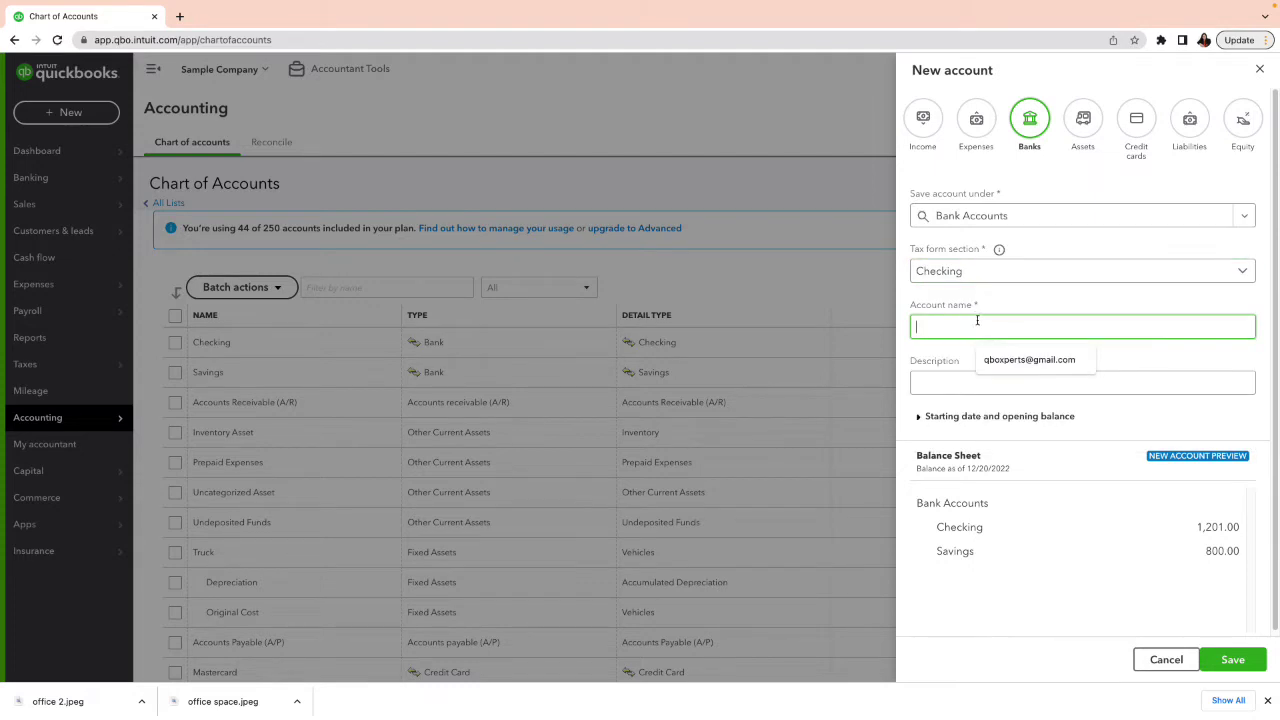
pyautogui.write('Personal')
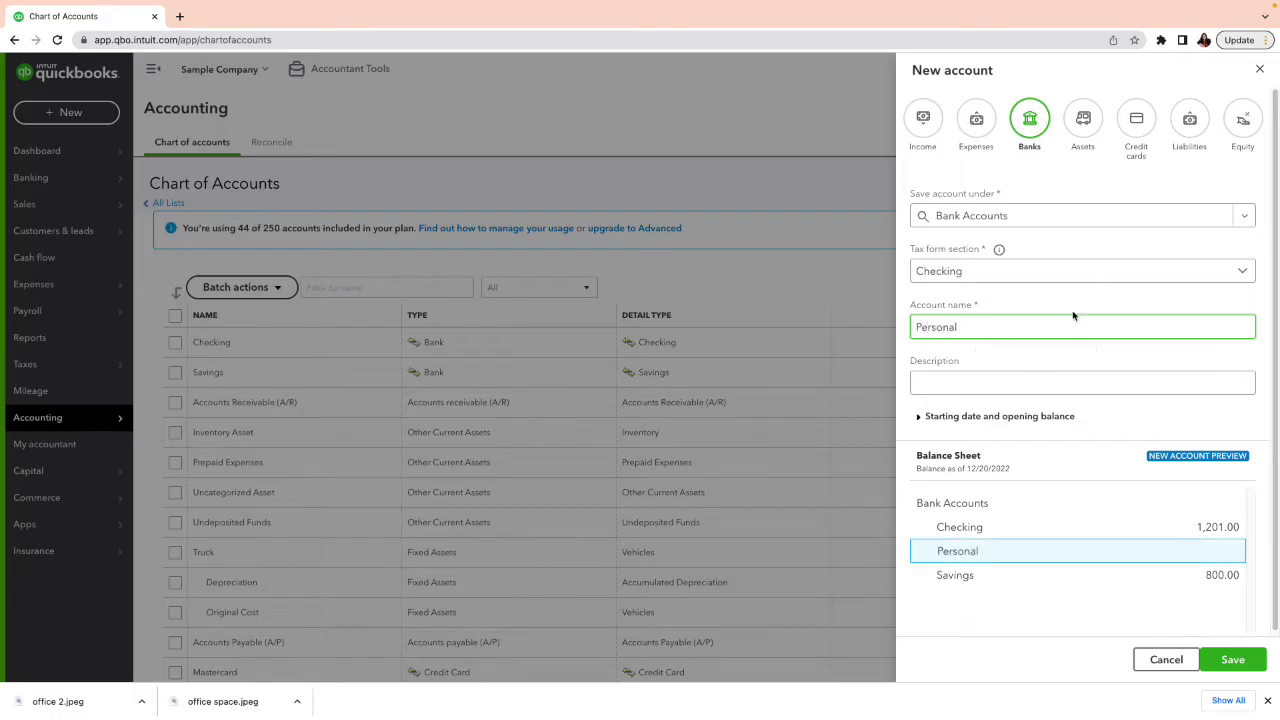
pyautogui.write(' Funds Clearance Account')
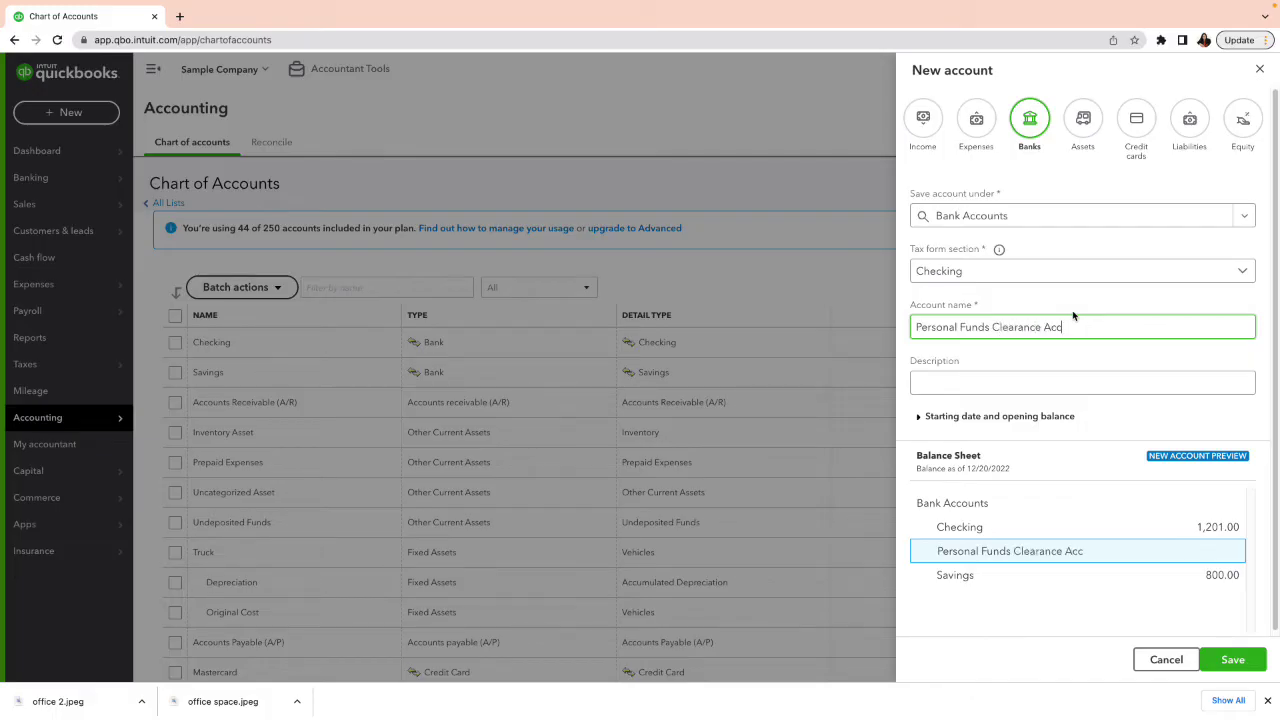
pyautogui.click(1230, 659)
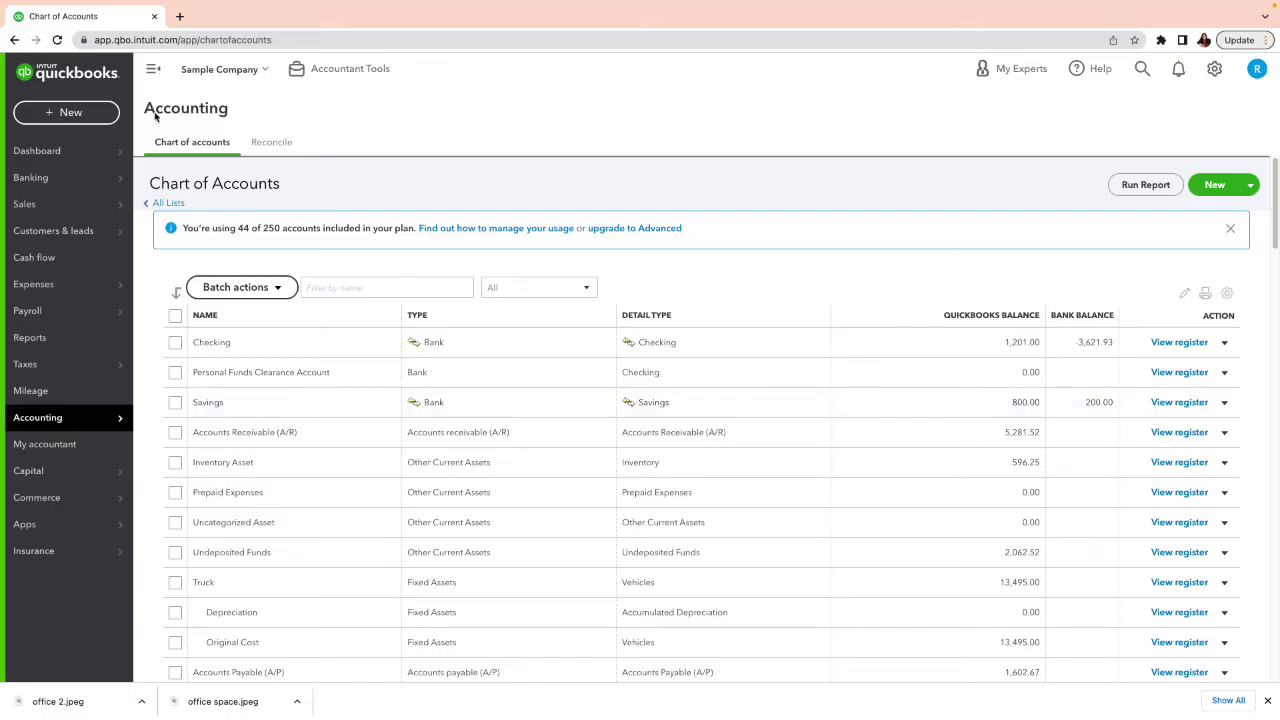
# Start a new expense for payee Ellis Equipment Rental, declining to prefill from its last expense
pyautogui.click(48, 116)
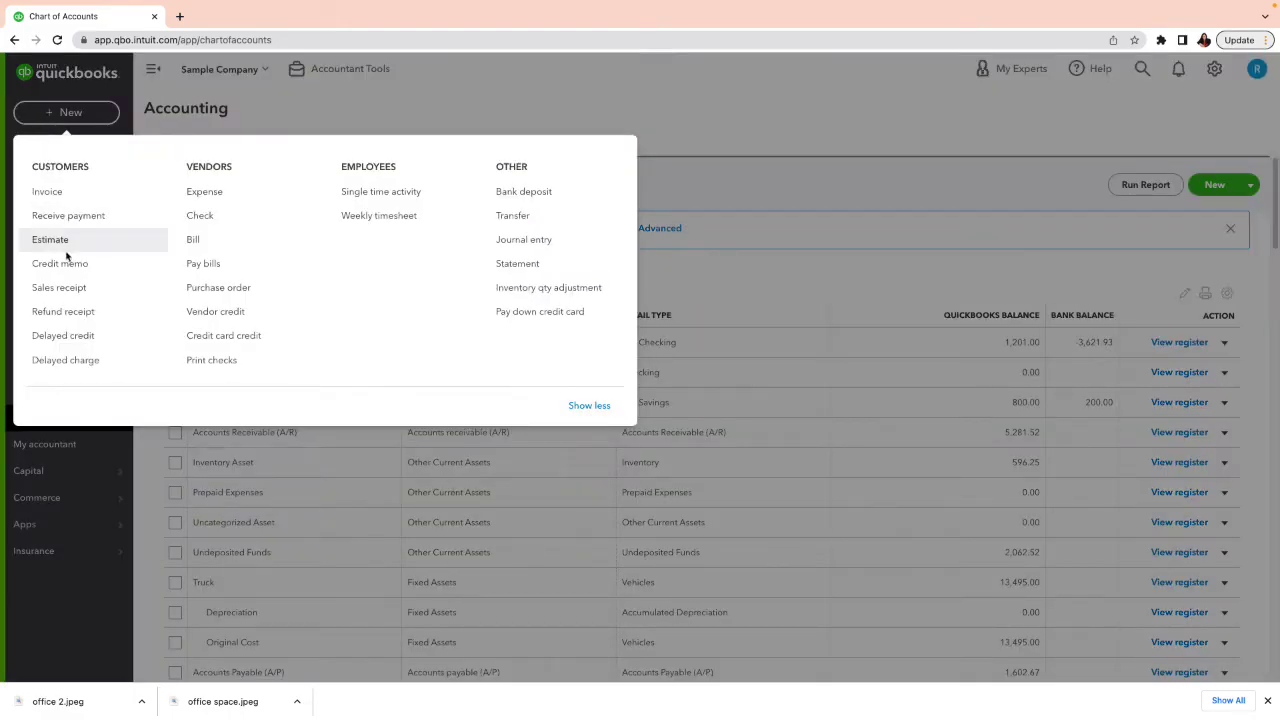
pyautogui.click(227, 192)
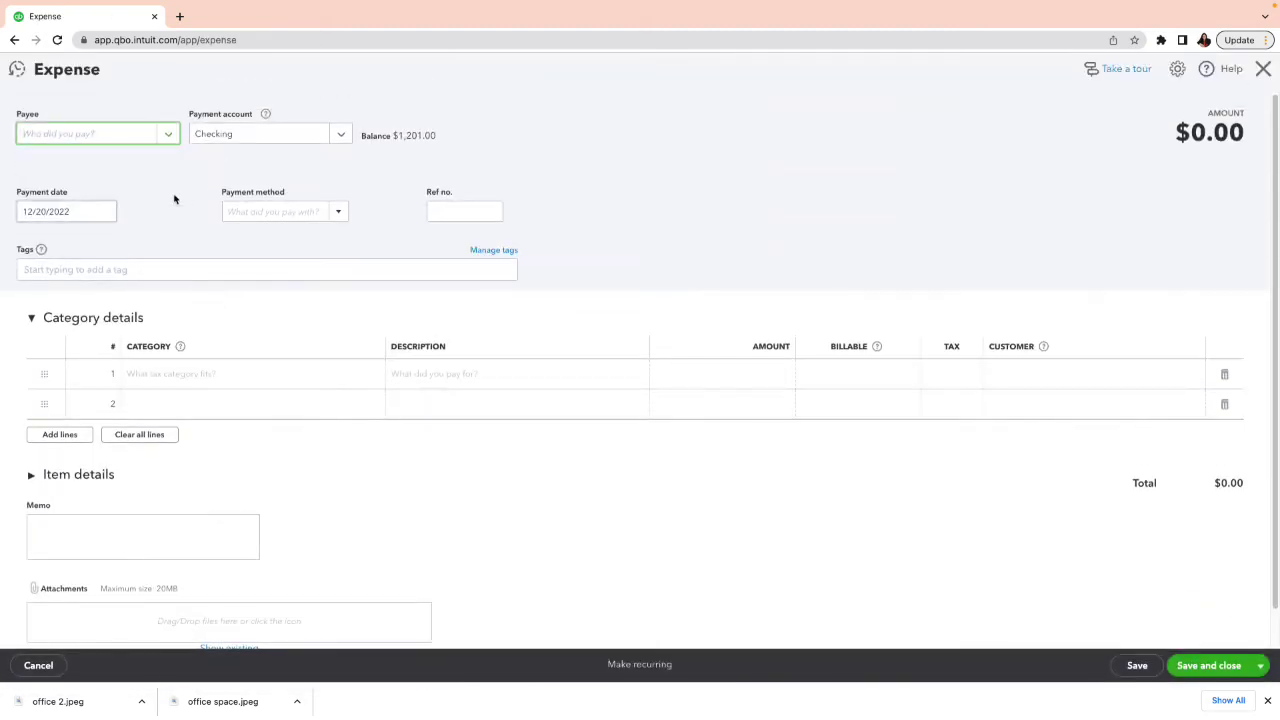
pyautogui.click(164, 135)
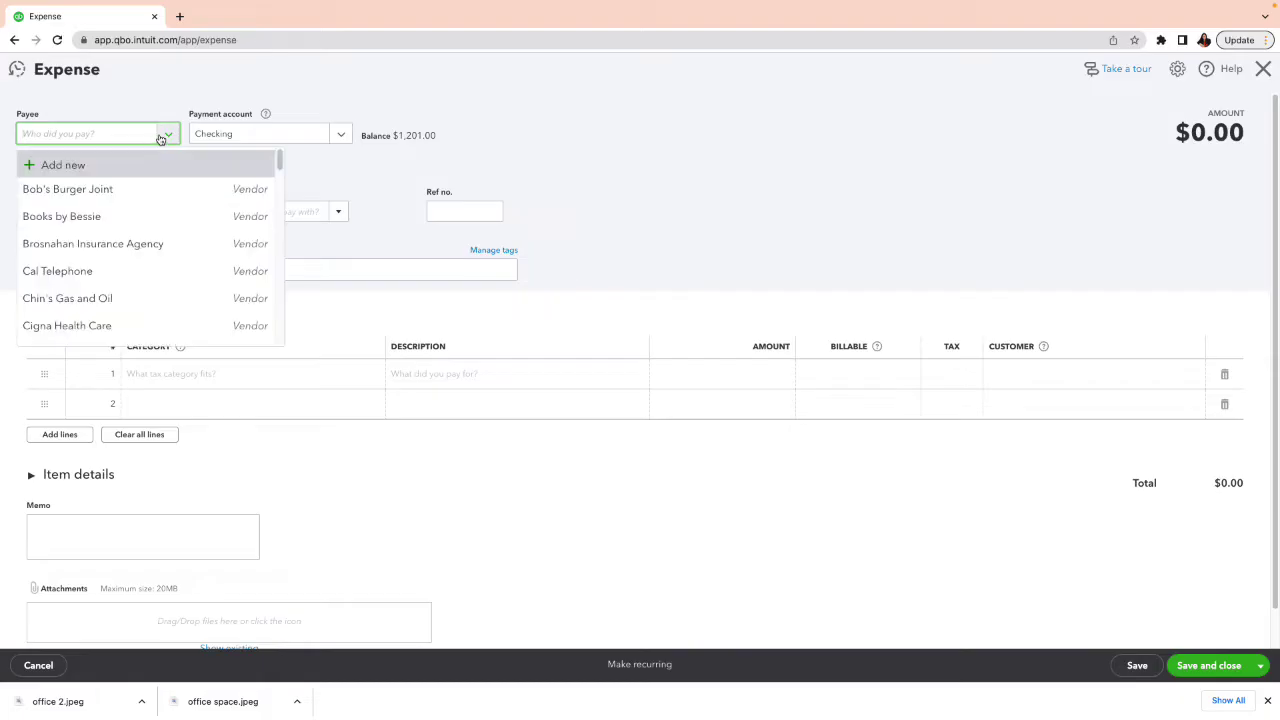
pyautogui.click(82, 218)
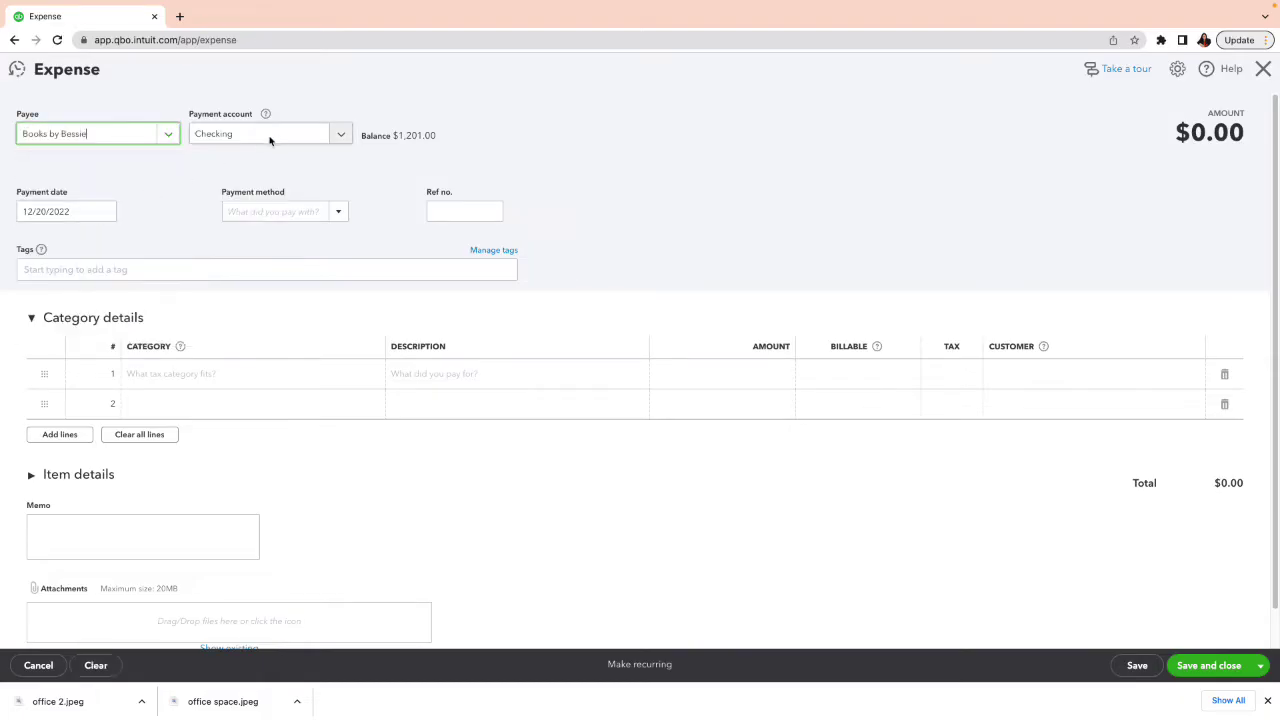
pyautogui.click(160, 139)
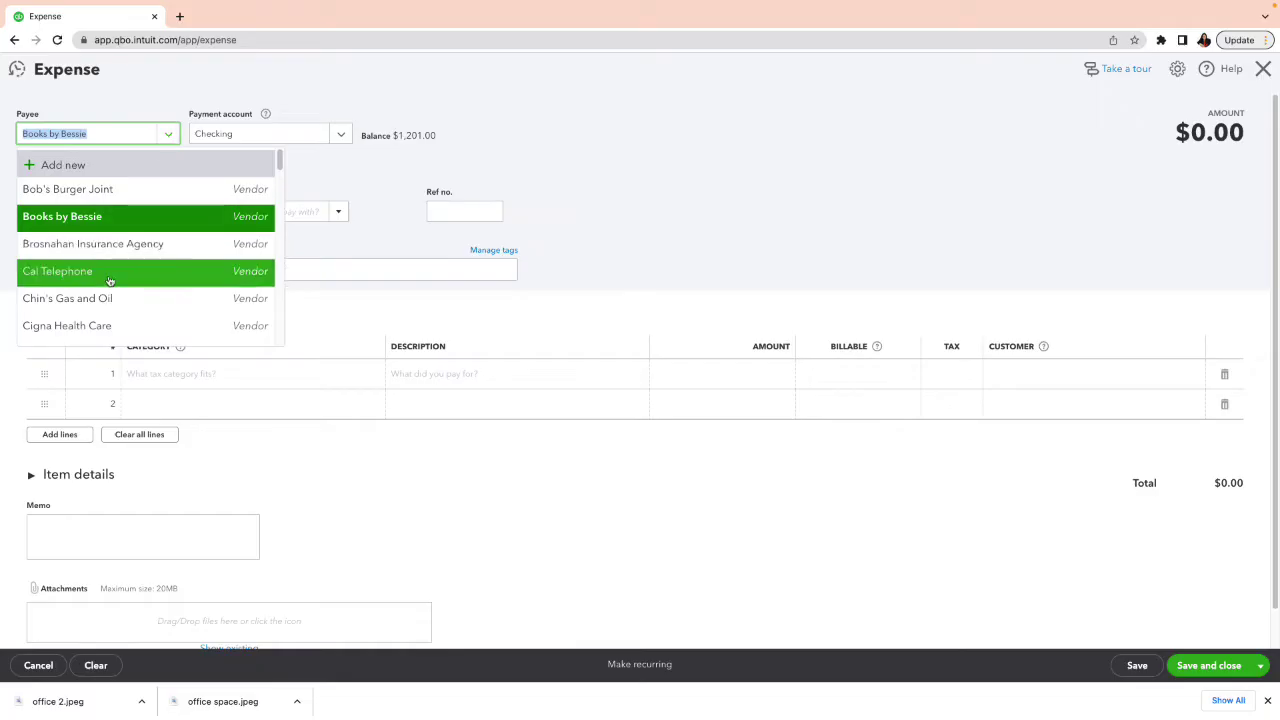
pyautogui.scroll(-1, 111, 268)
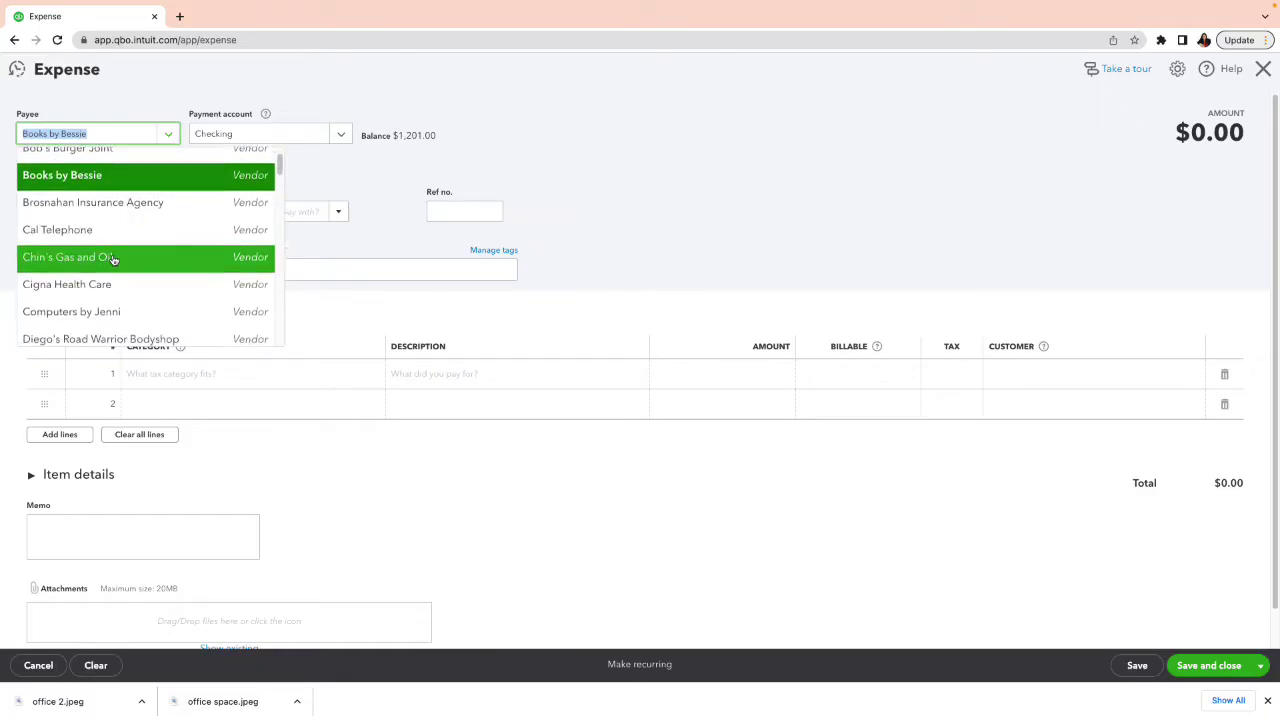
pyautogui.scroll(-2, 112, 260)
pyautogui.scroll(-3, 113, 258)
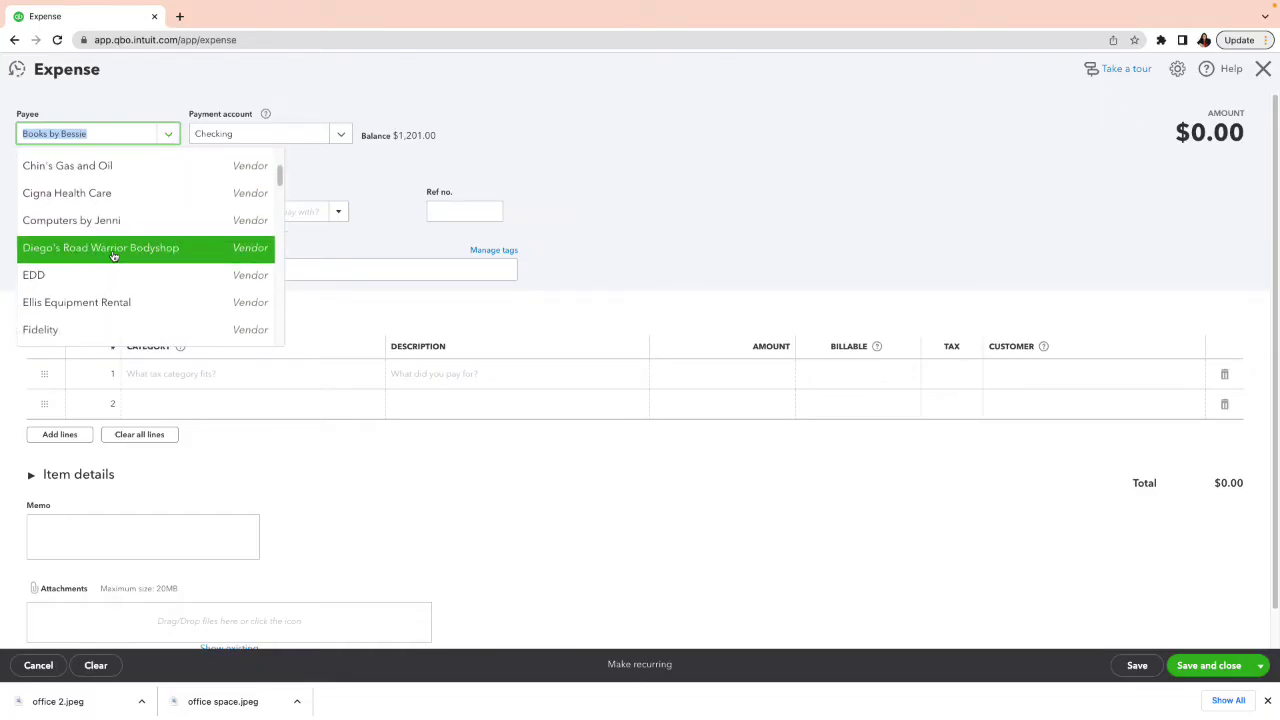
pyautogui.click(91, 195)
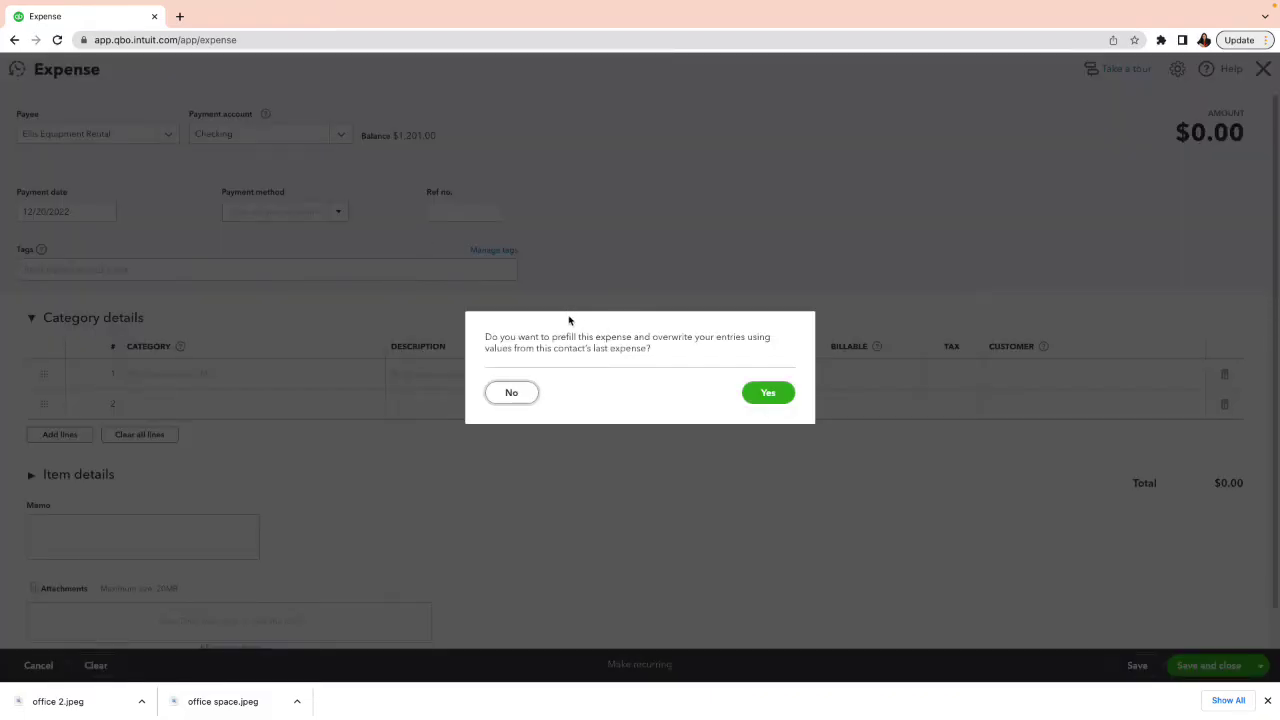
pyautogui.click(512, 393)
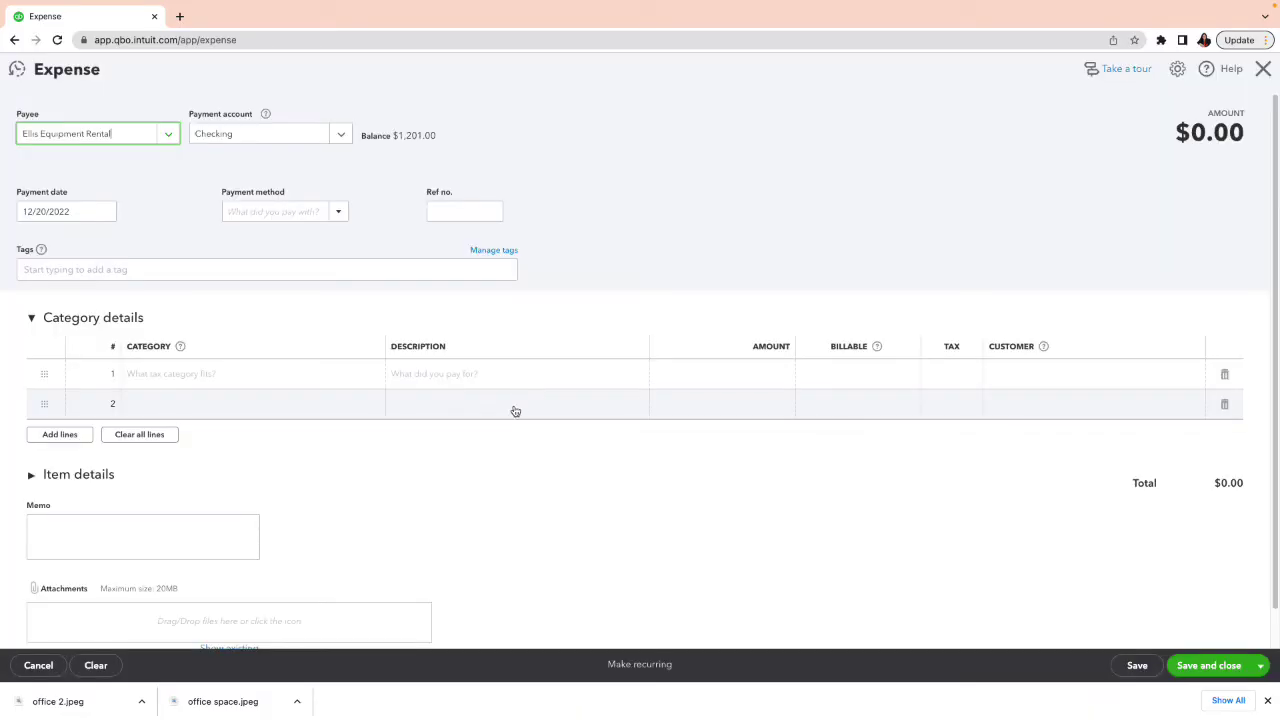
# Pay from Personal Funds Clearance Account and set line 1's category to Rent or Lease
pyautogui.click(344, 138)
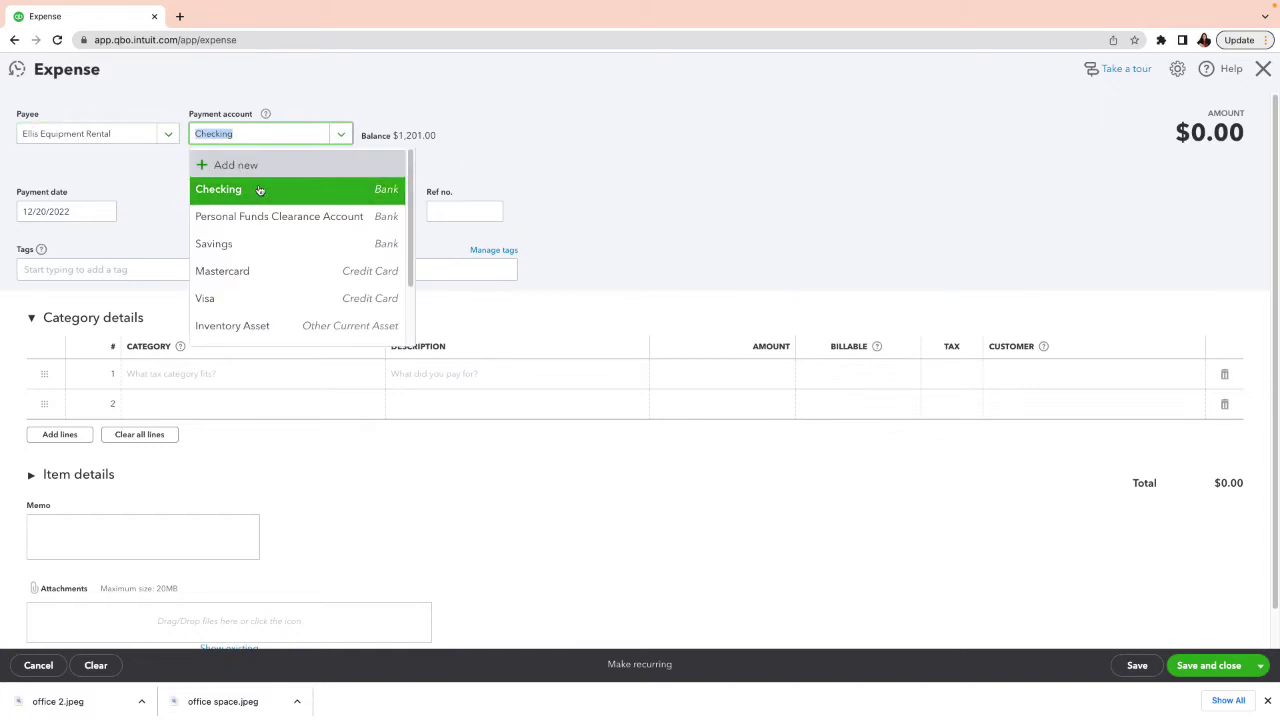
pyautogui.click(262, 218)
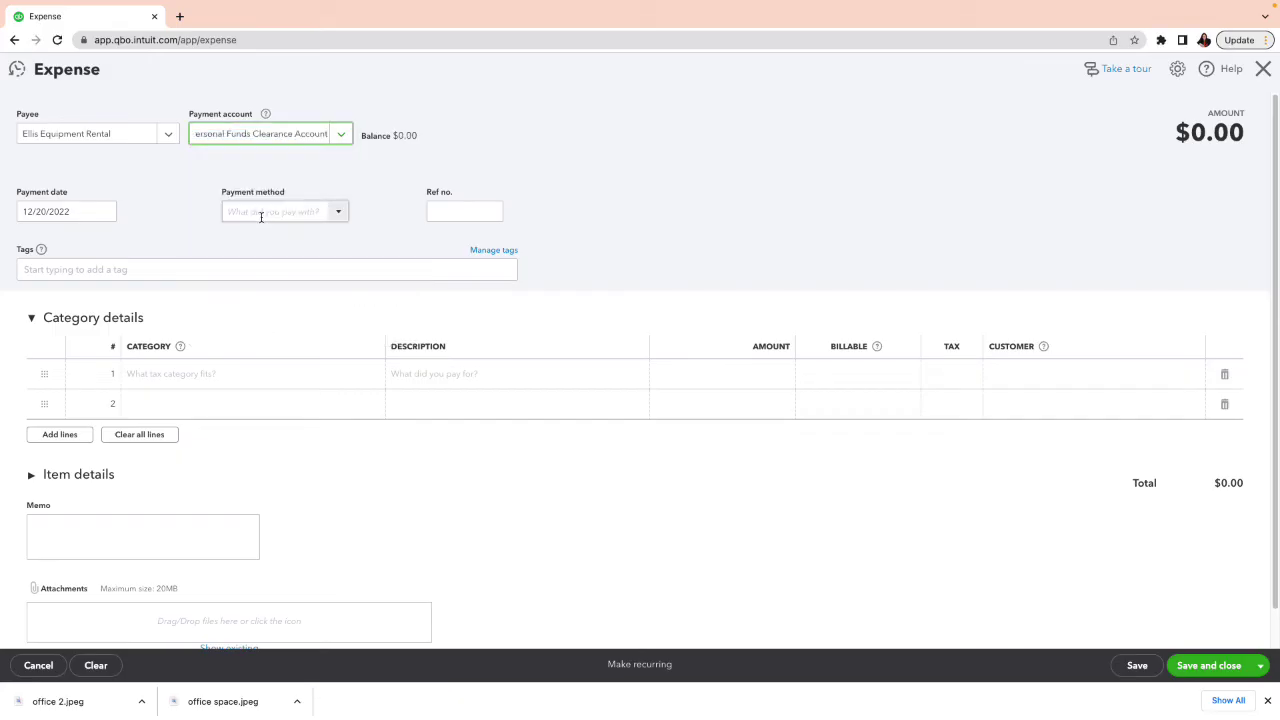
pyautogui.click(226, 384)
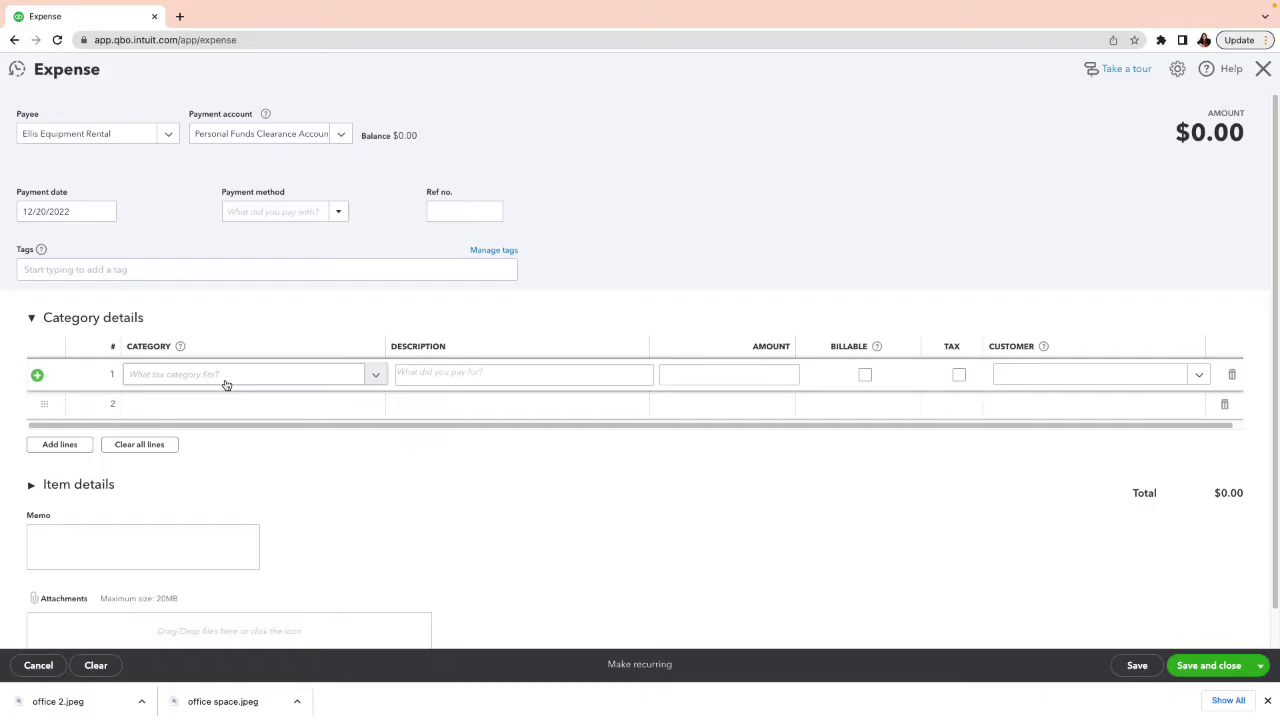
pyautogui.click(226, 384)
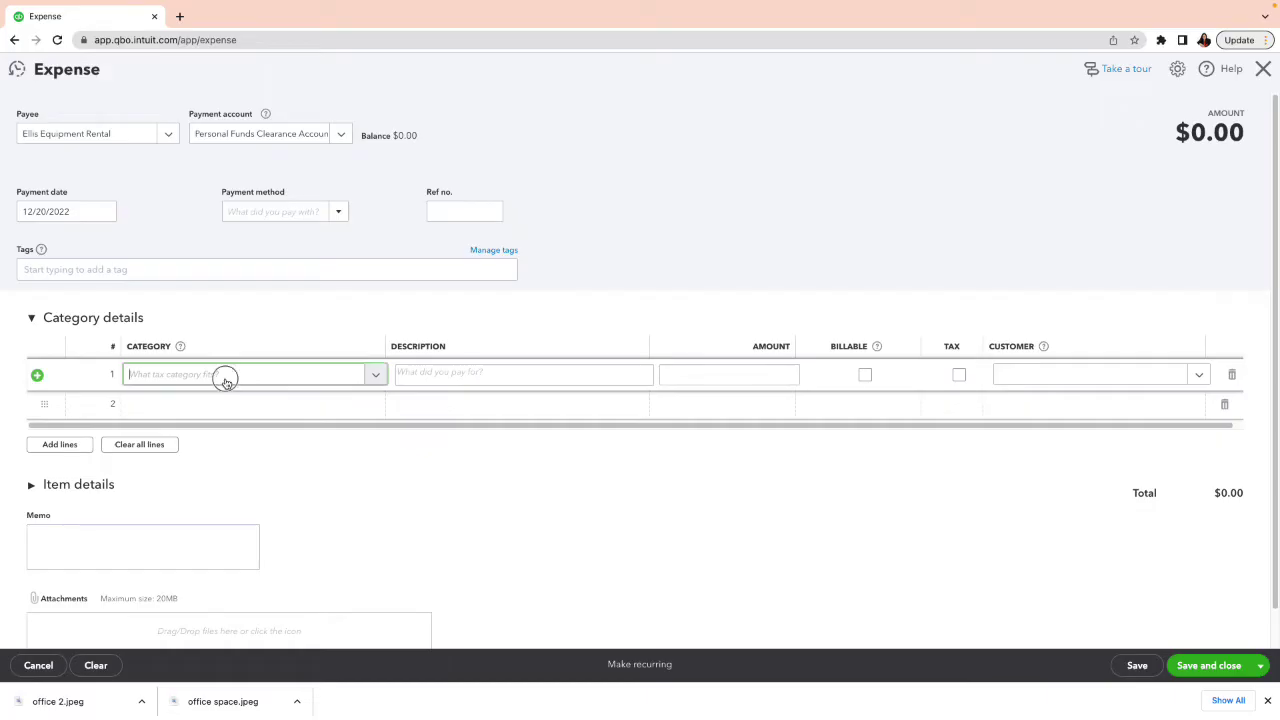
pyautogui.write('ren')
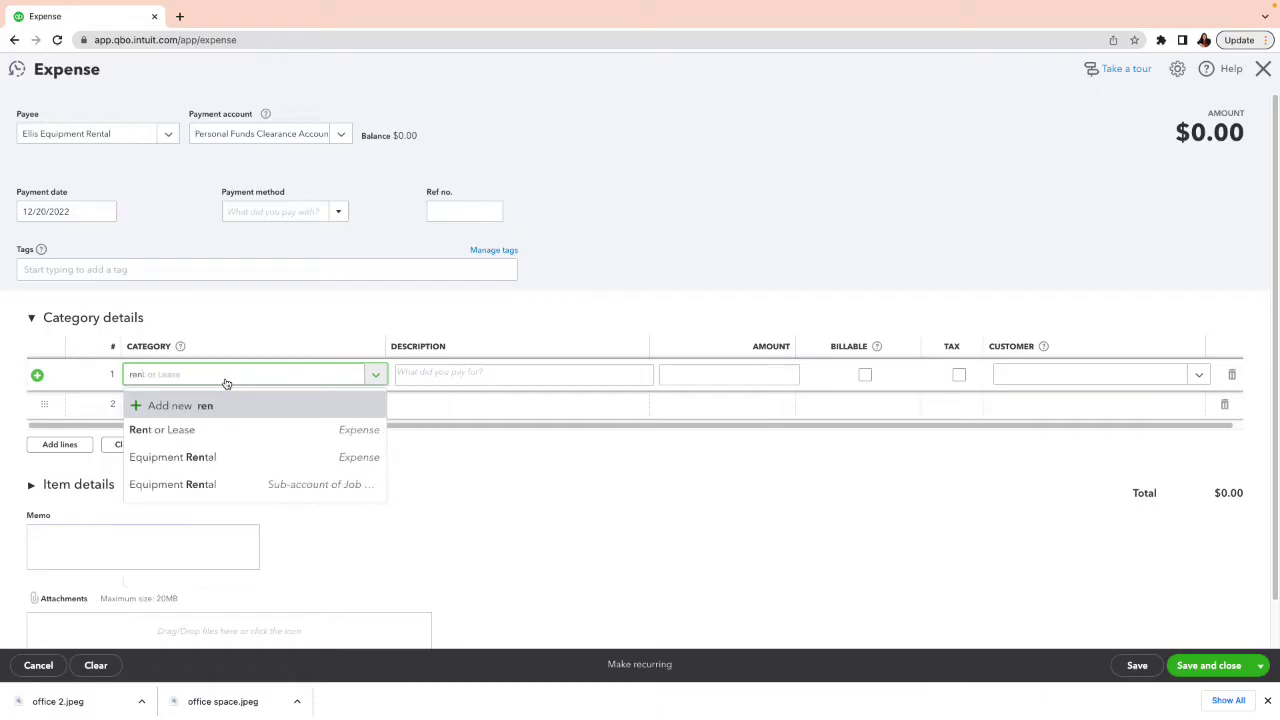
pyautogui.click(192, 430)
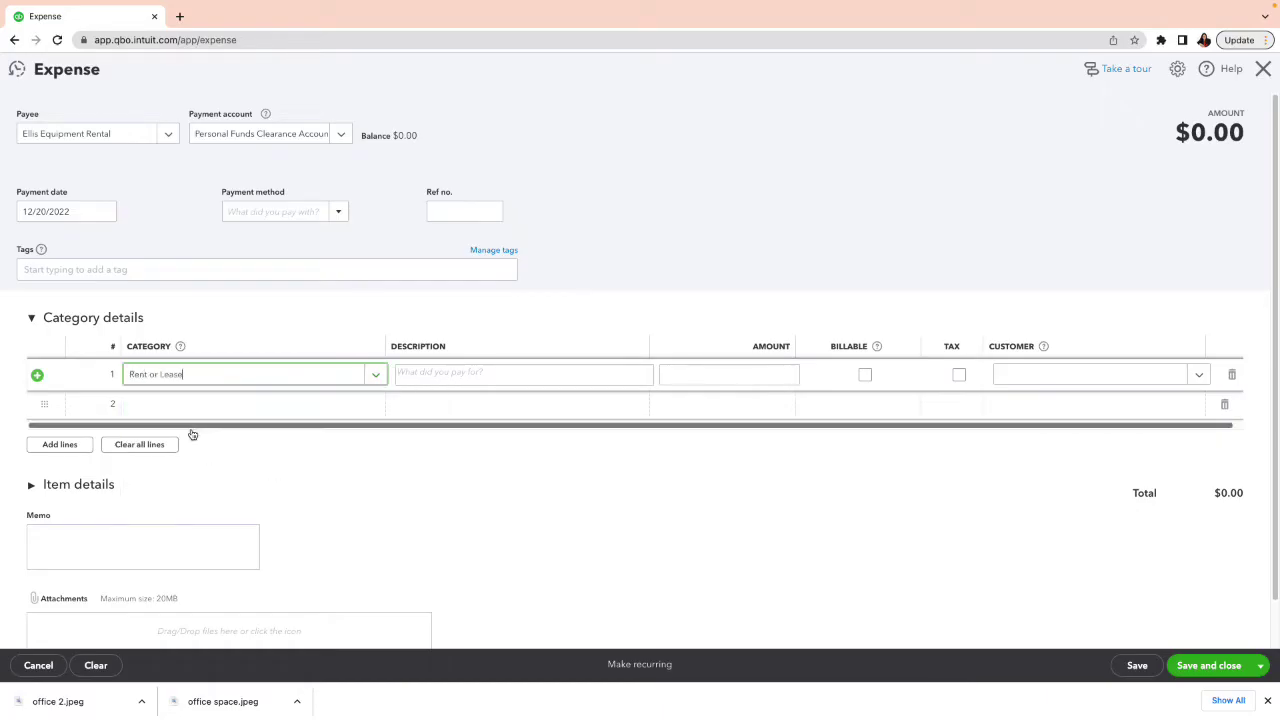
# Enter 200.00 as line 1's amount and save and close the expense
pyautogui.click(788, 373)
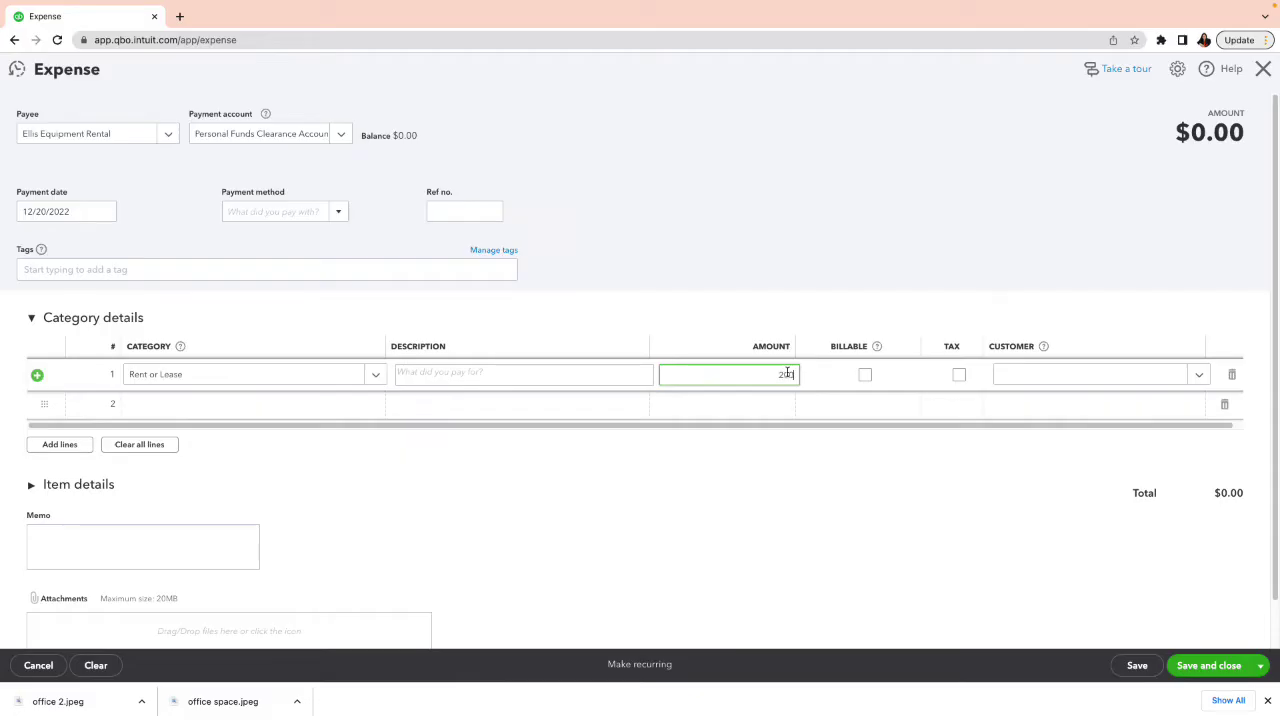
pyautogui.click(789, 509)
pyautogui.scroll(-1, 957, 500)
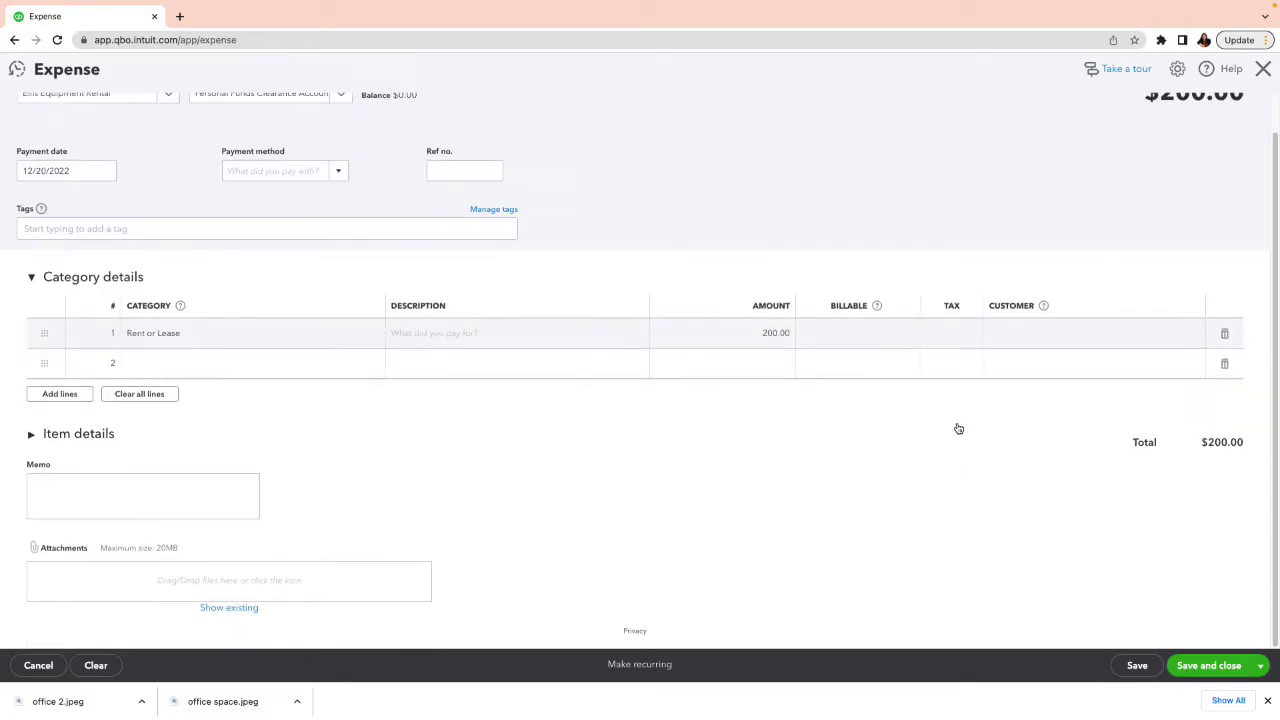
pyautogui.scroll(1, 865, 320)
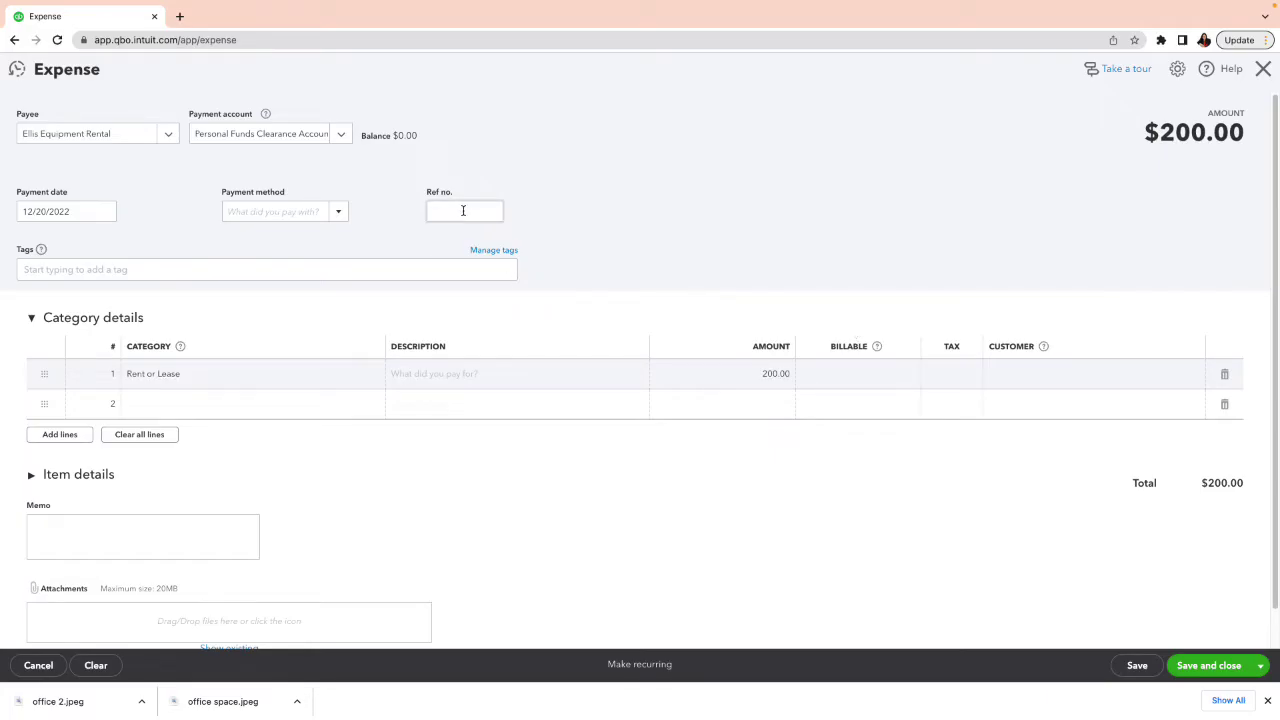
pyautogui.scroll(-1, 449, 357)
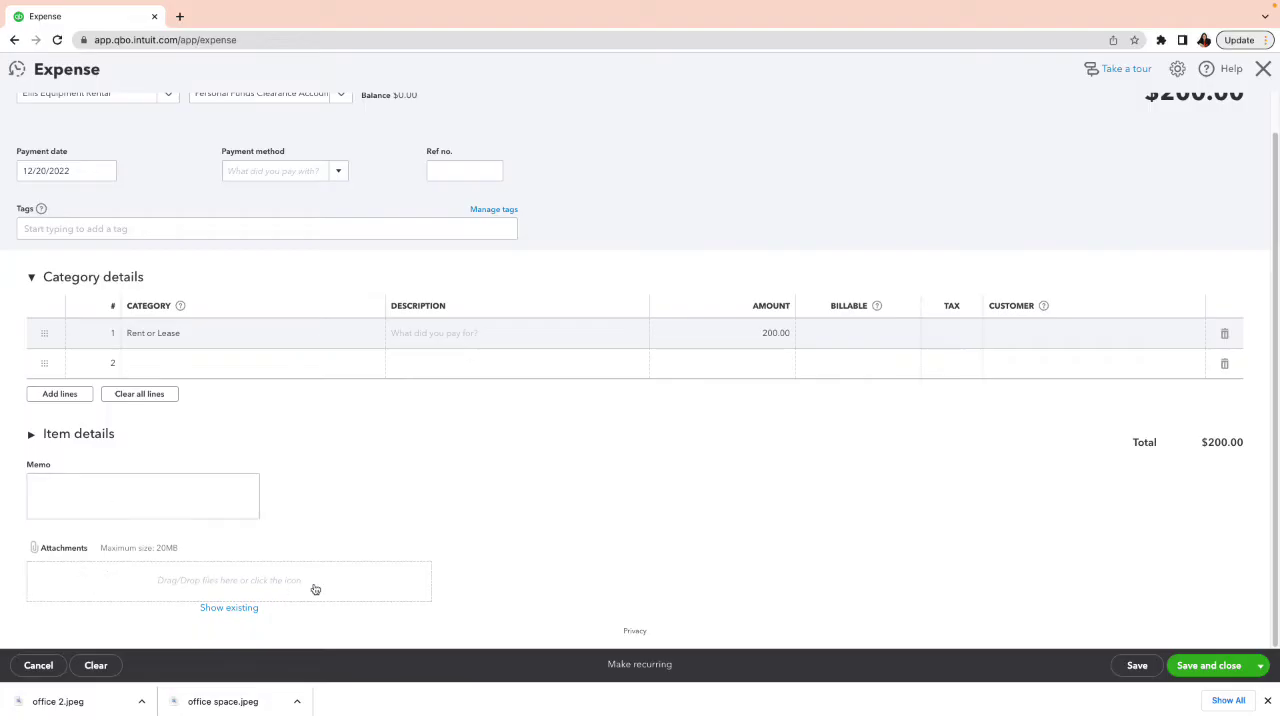
pyautogui.scroll(1, 448, 527)
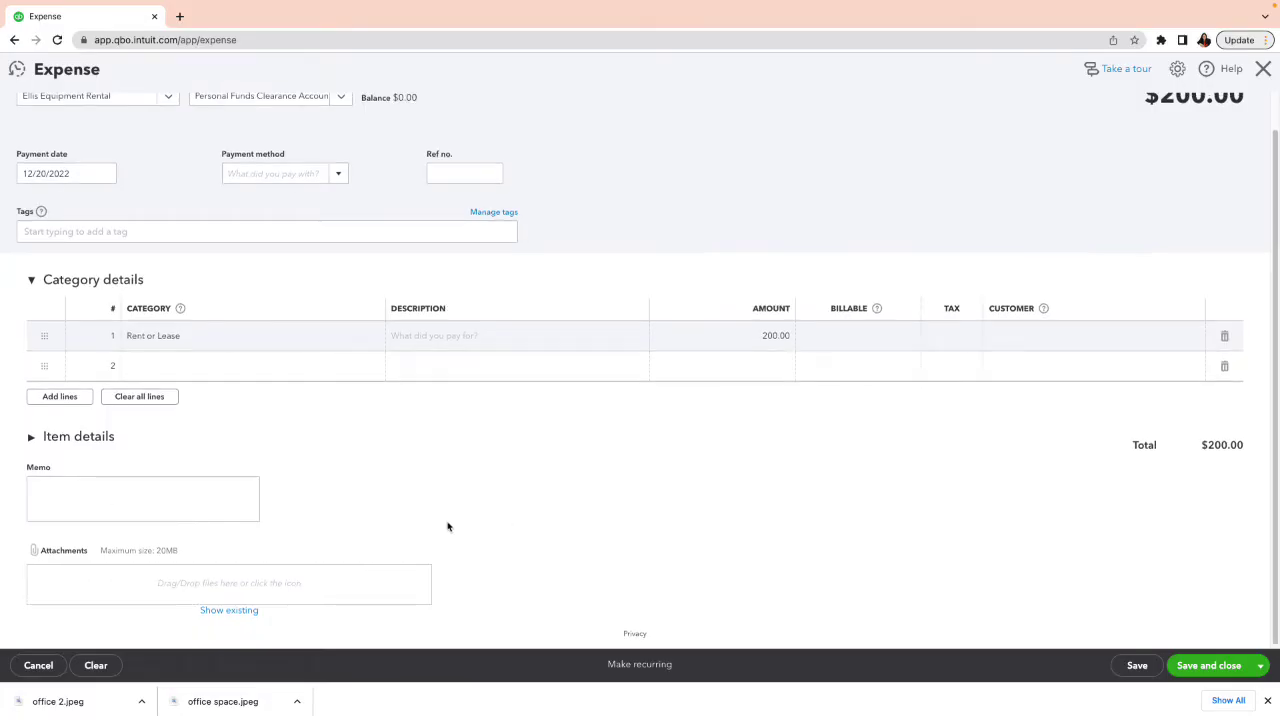
pyautogui.scroll(1, 716, 452)
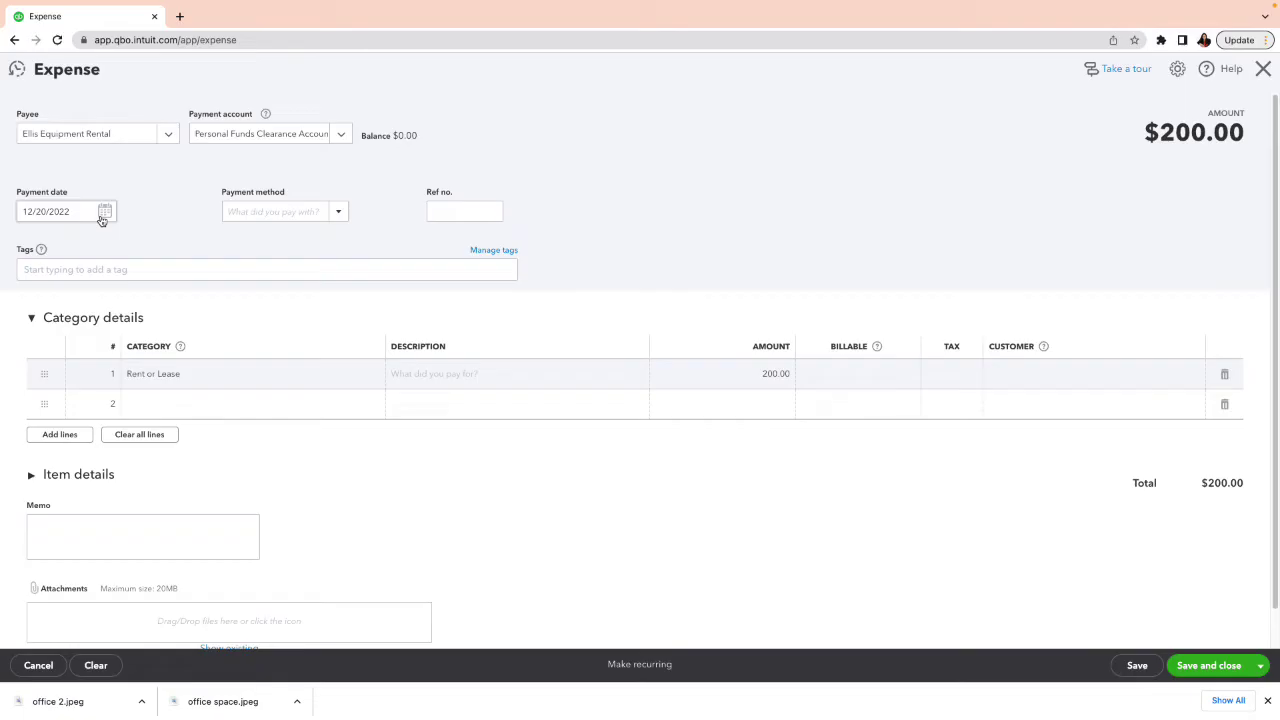
pyautogui.click(1195, 668)
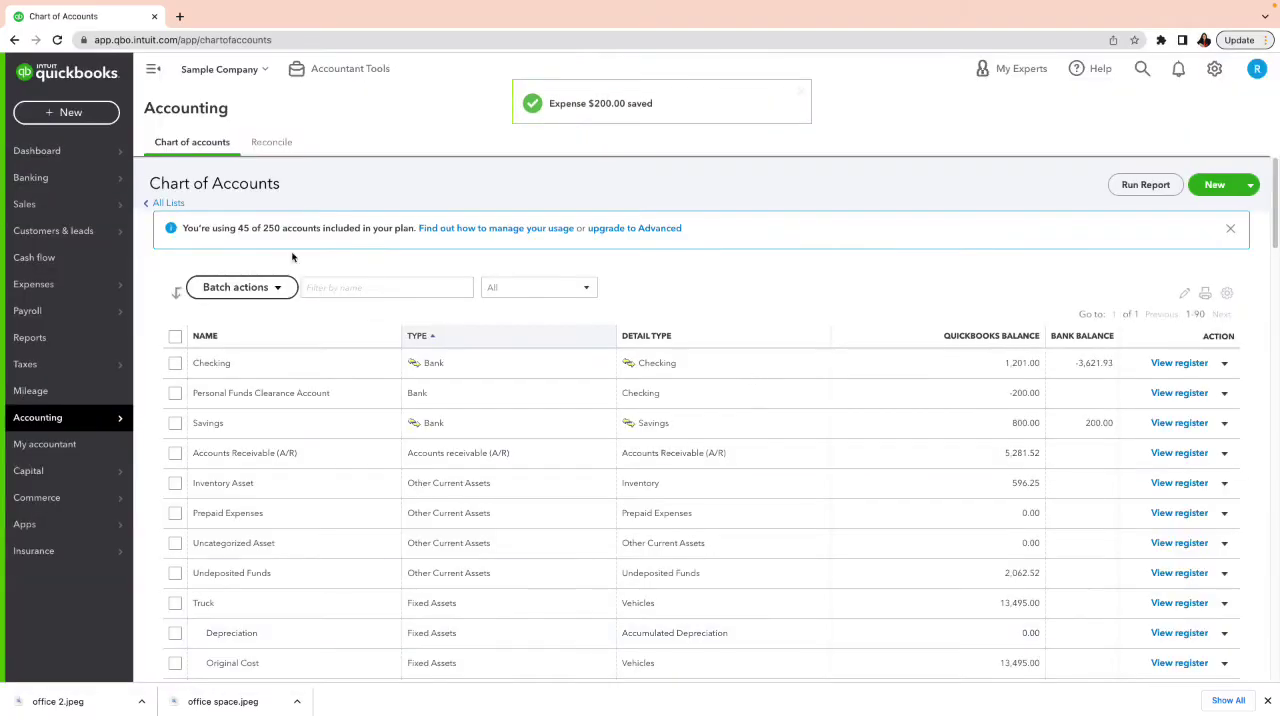
# Start a new expense with Cal Telephone as the payee
pyautogui.click(51, 118)
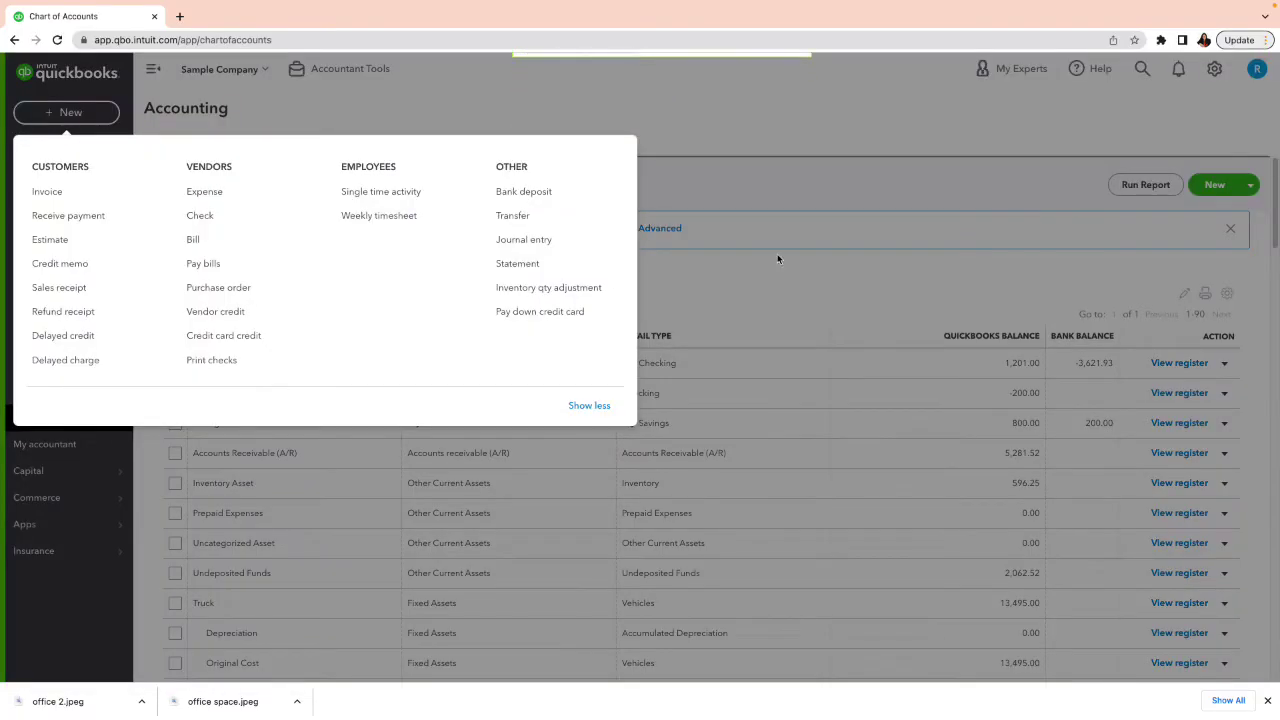
pyautogui.click(206, 192)
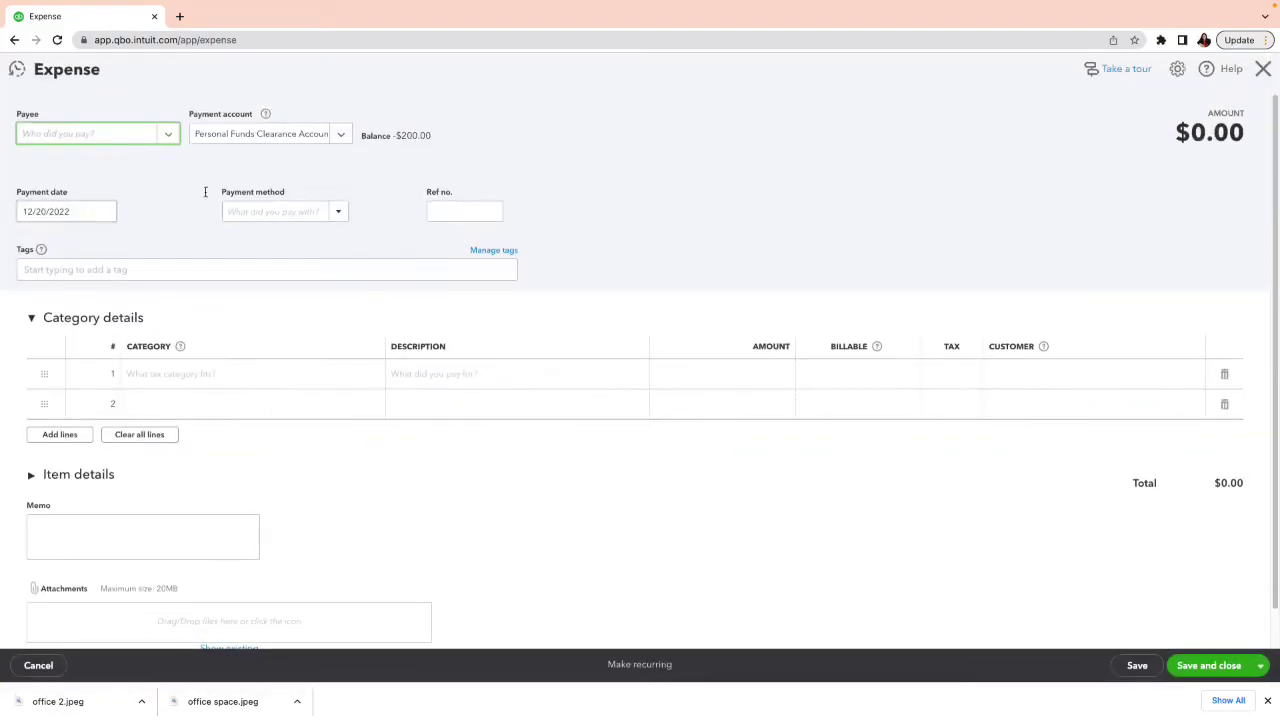
pyautogui.click(131, 142)
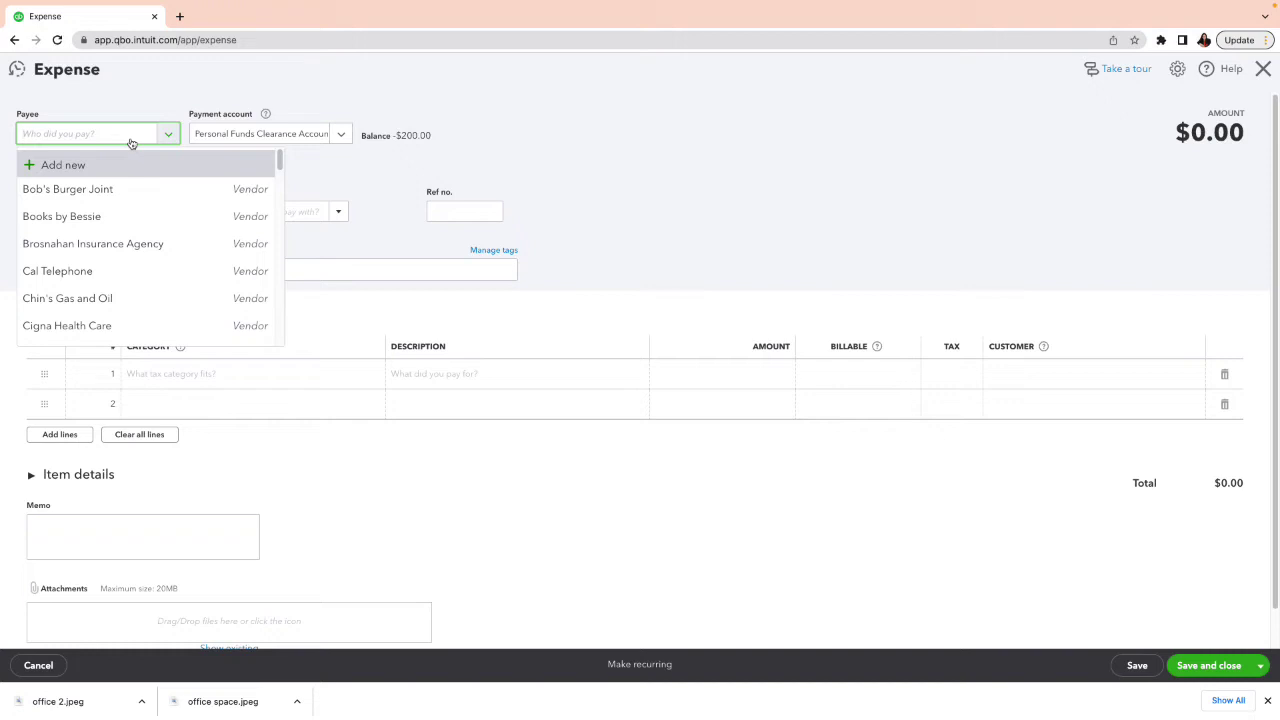
pyautogui.click(101, 278)
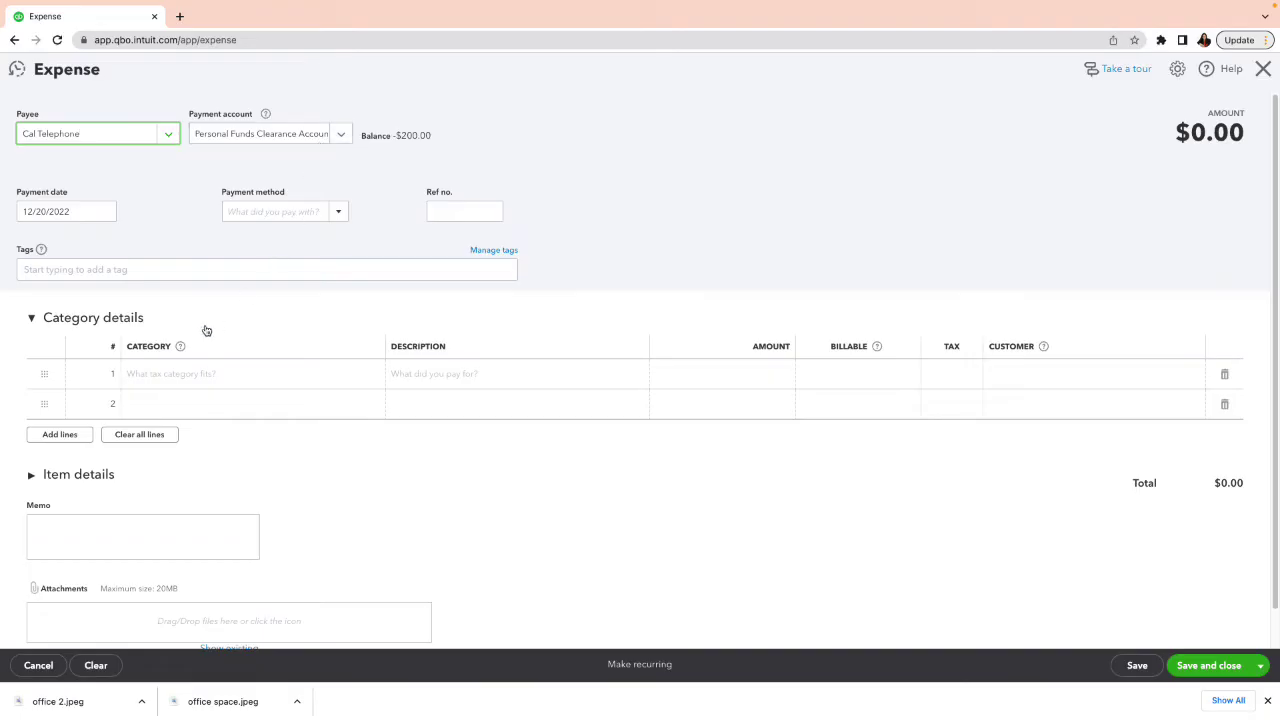
# Add a 150.00 Utilities line and save and close the expense
pyautogui.click(187, 373)
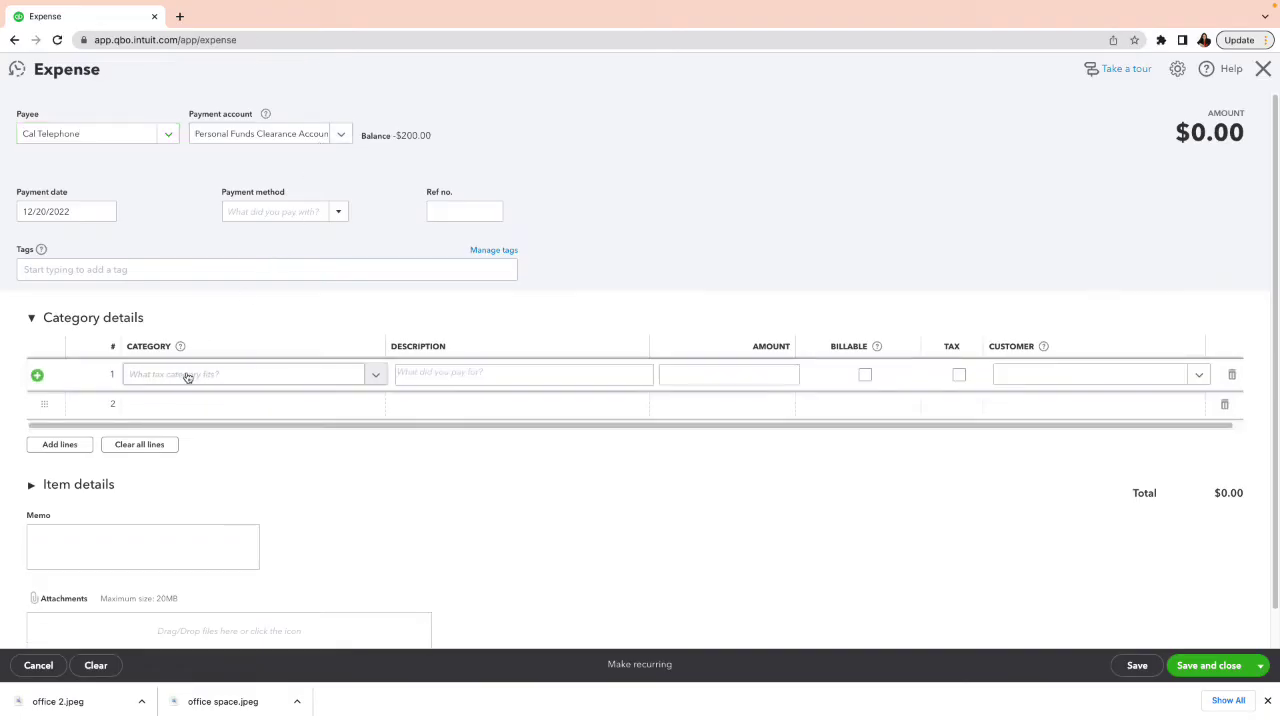
pyautogui.click(187, 374)
pyautogui.write('uti')
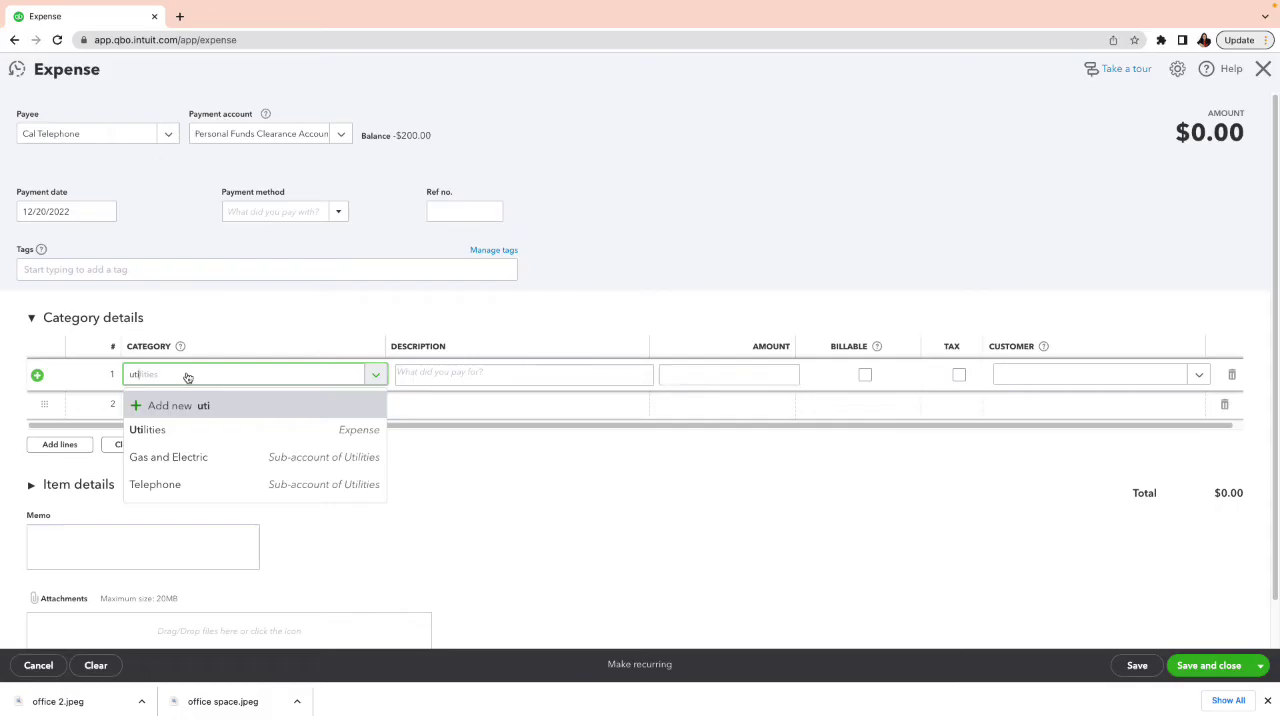
pyautogui.click(186, 431)
pyautogui.click(735, 372)
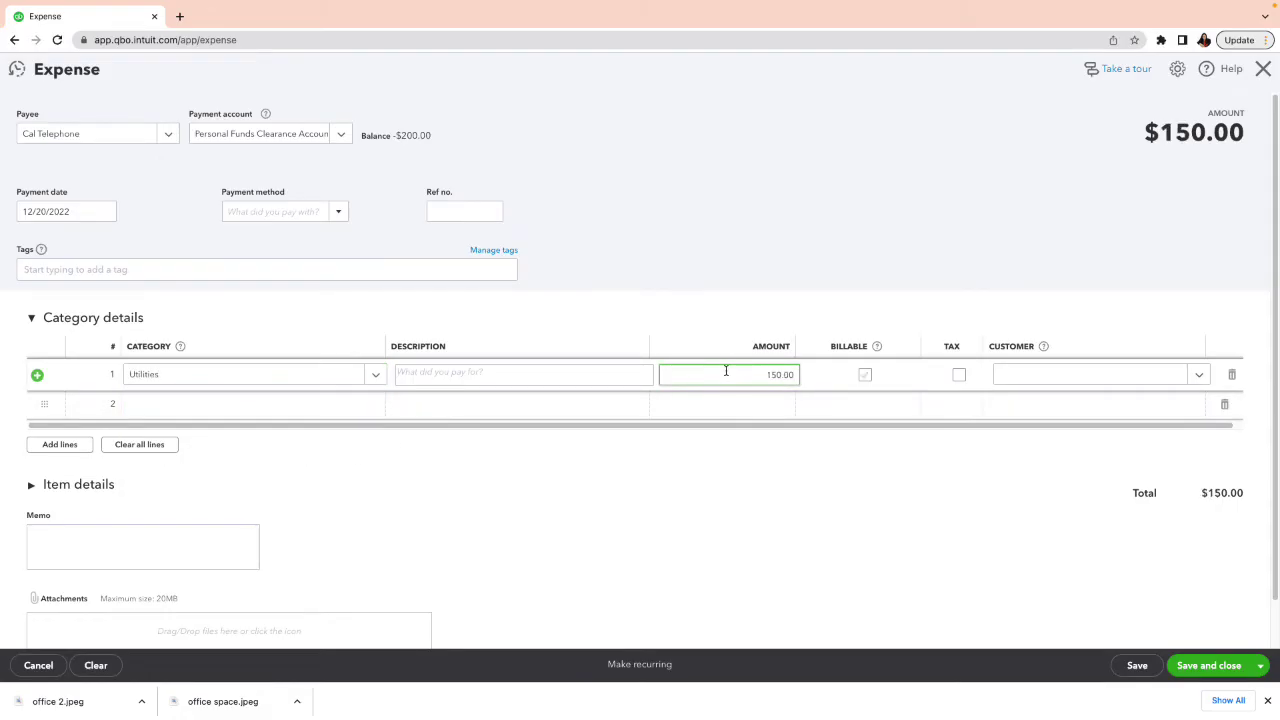
pyautogui.click(694, 537)
pyautogui.scroll(-1, 801, 500)
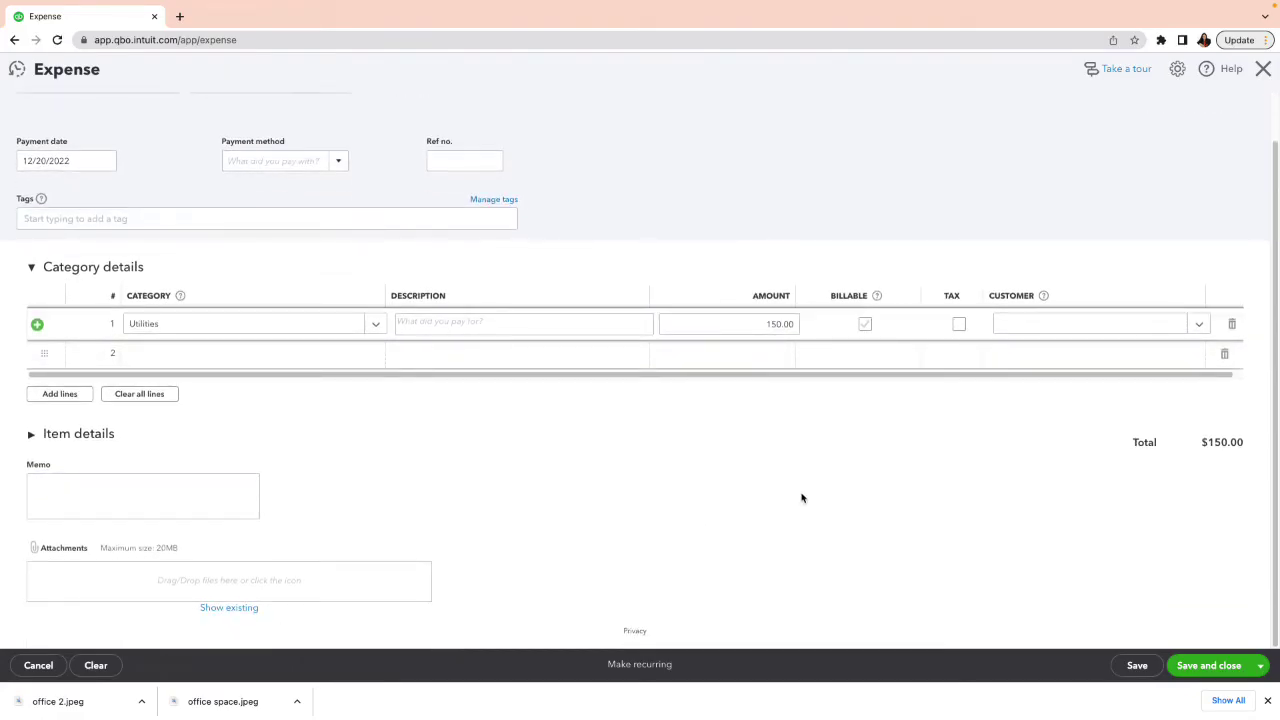
pyautogui.scroll(1, 716, 505)
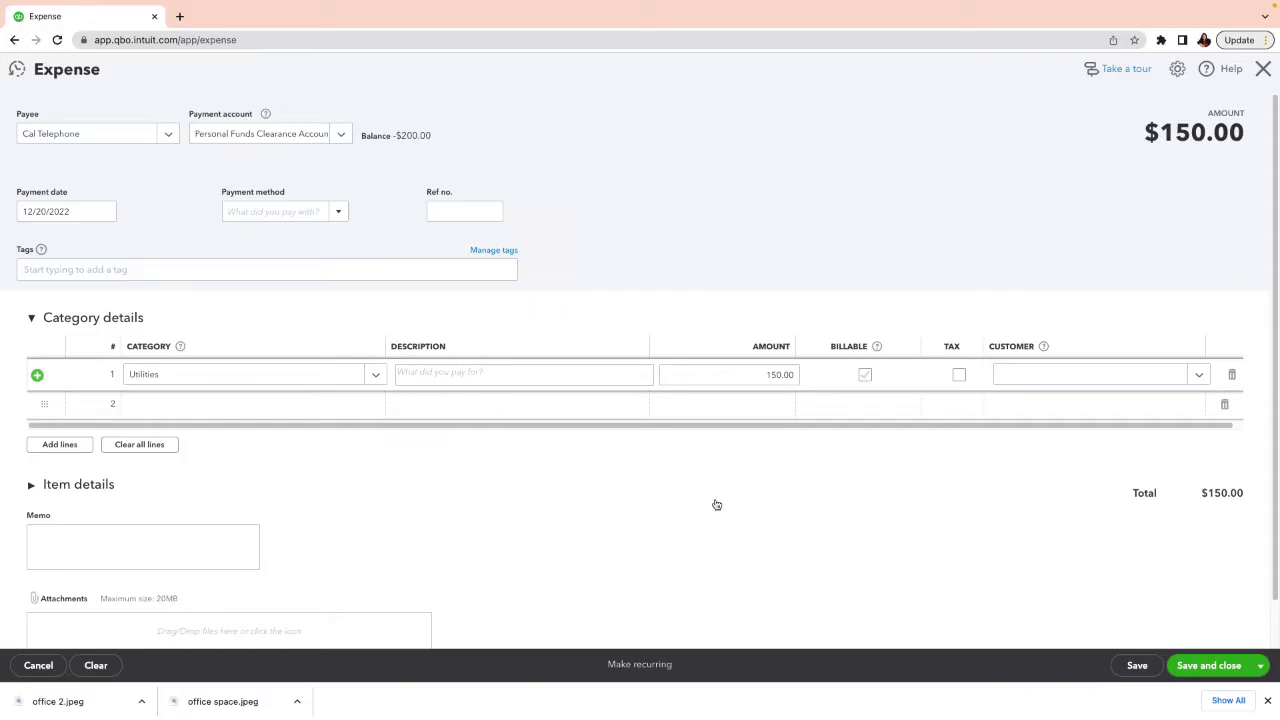
pyautogui.scroll(-1, 716, 505)
pyautogui.click(1194, 667)
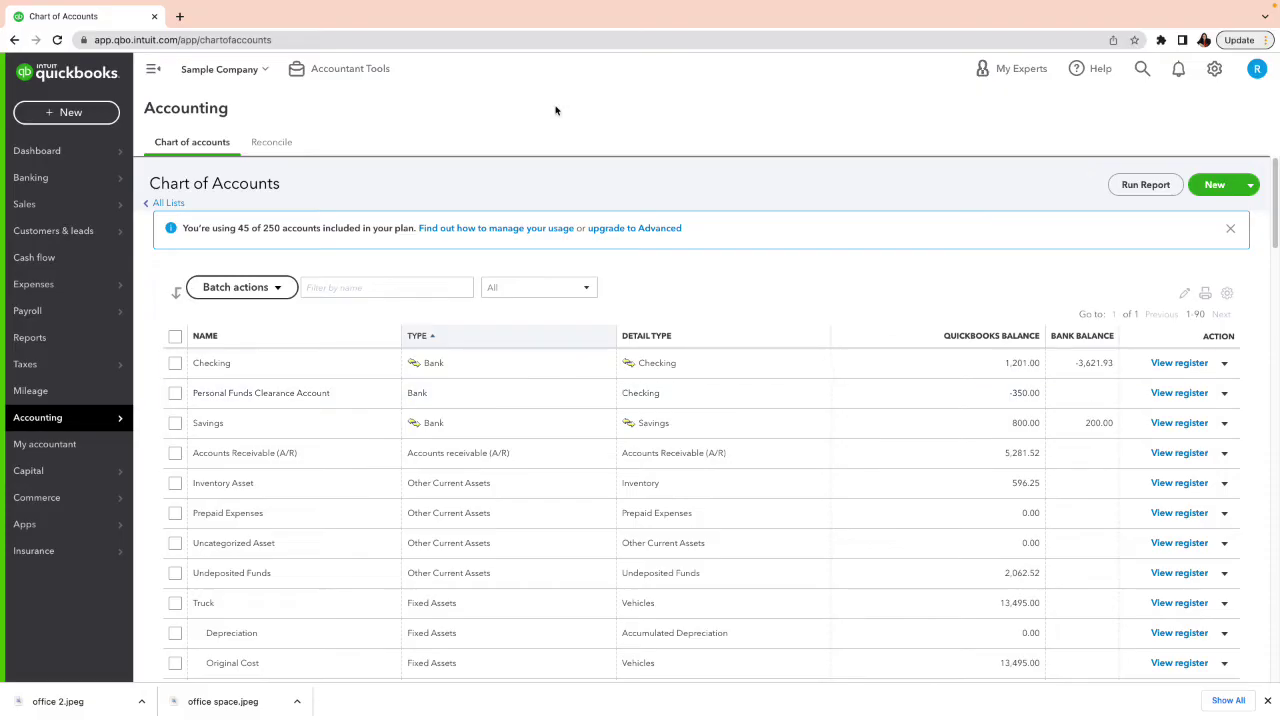
# Bring up the context menu of the Chart of Accounts browser tab
pyautogui.rightClick(128, 20)
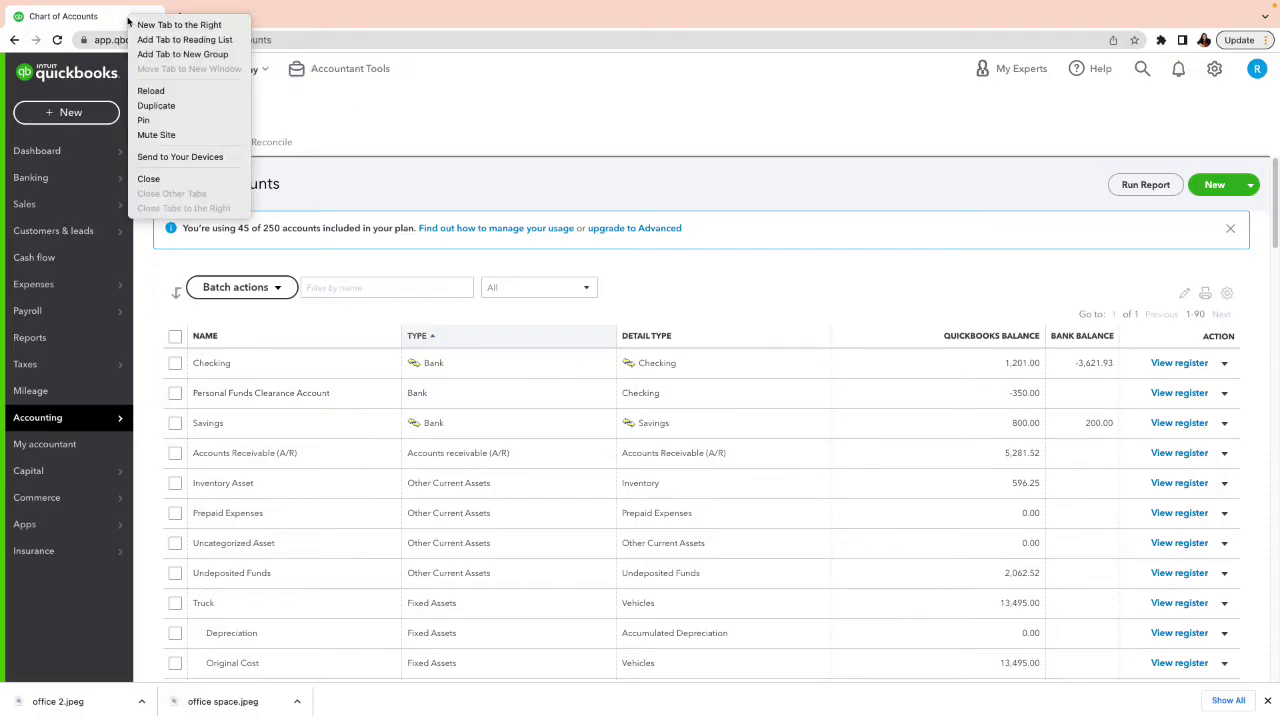
# Duplicate the Chart of Accounts tab, switch to the copy, and bring up the + New menu
pyautogui.click(155, 105)
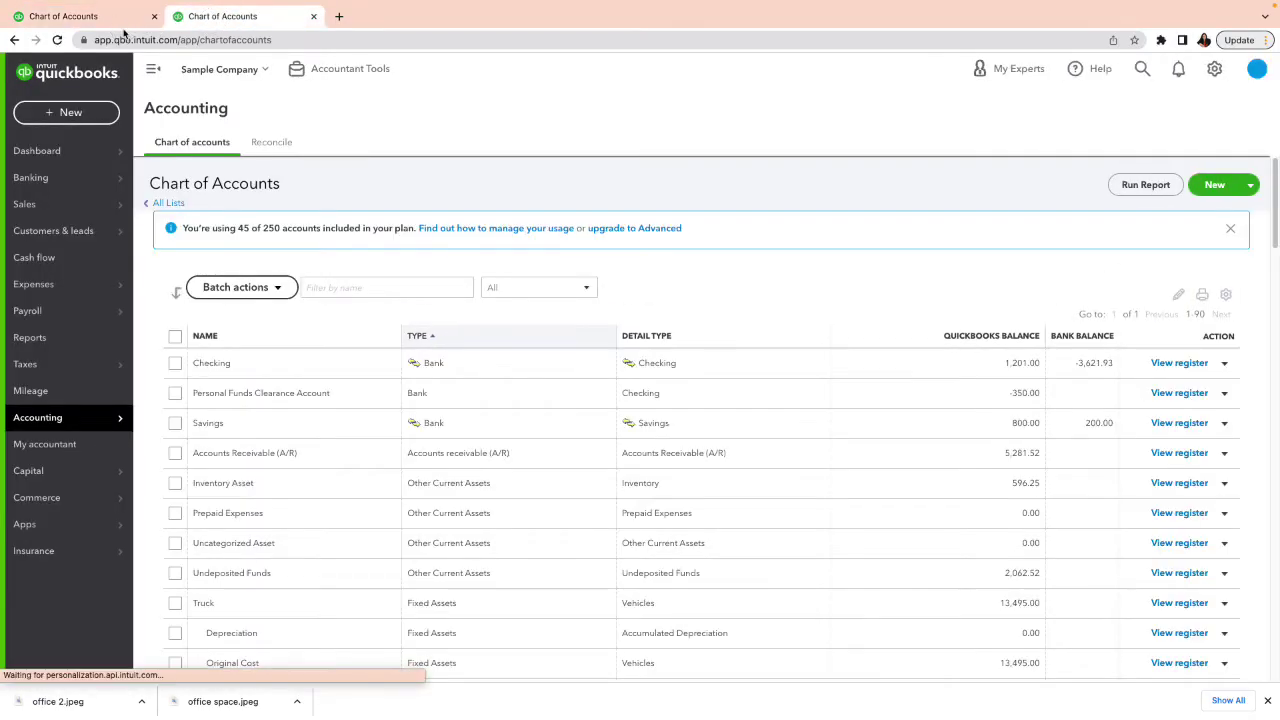
pyautogui.click(226, 17)
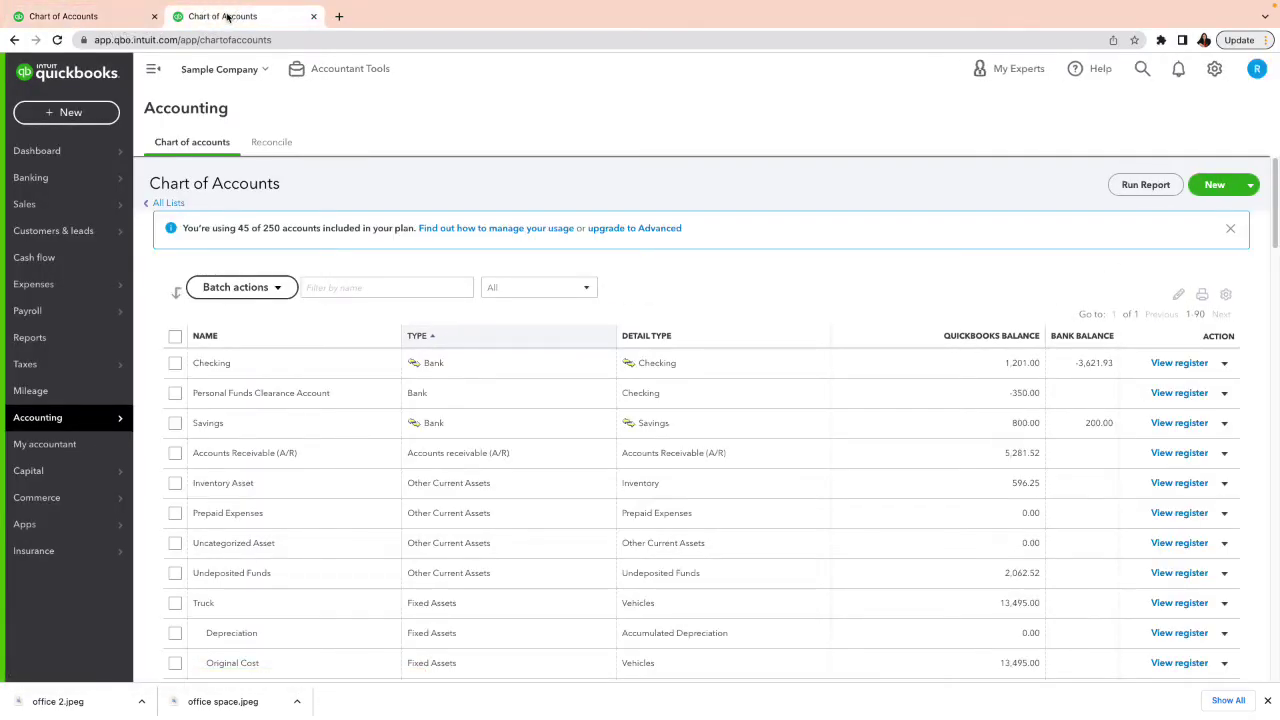
pyautogui.click(90, 16)
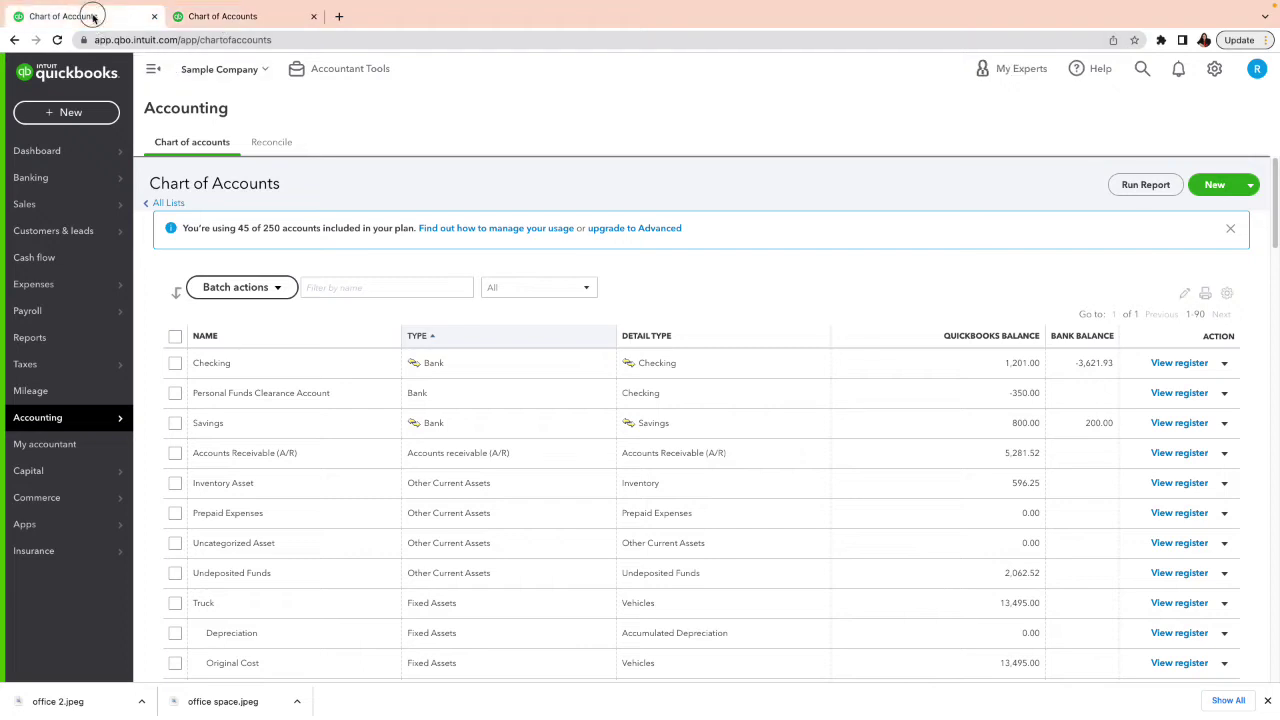
pyautogui.click(248, 24)
pyautogui.click(60, 113)
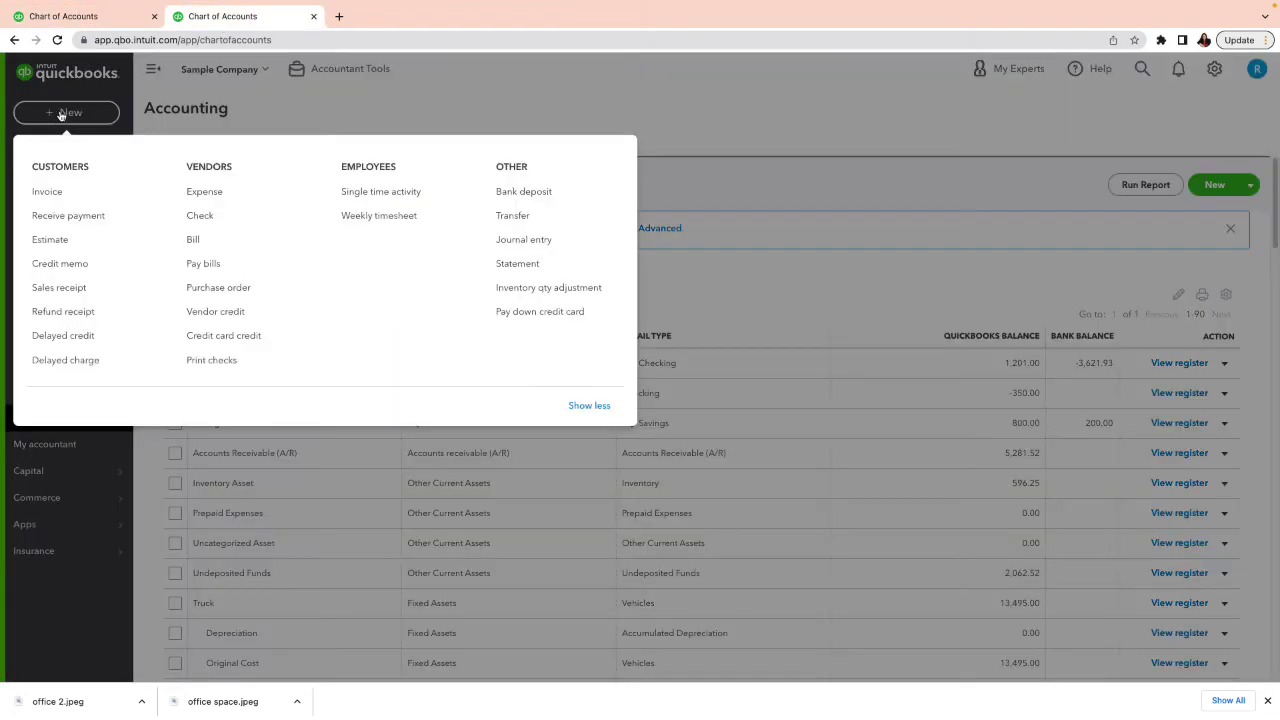
# Start a journal entry debiting Personal Funds Clearance Account 350.00 on line 1
pyautogui.click(523, 240)
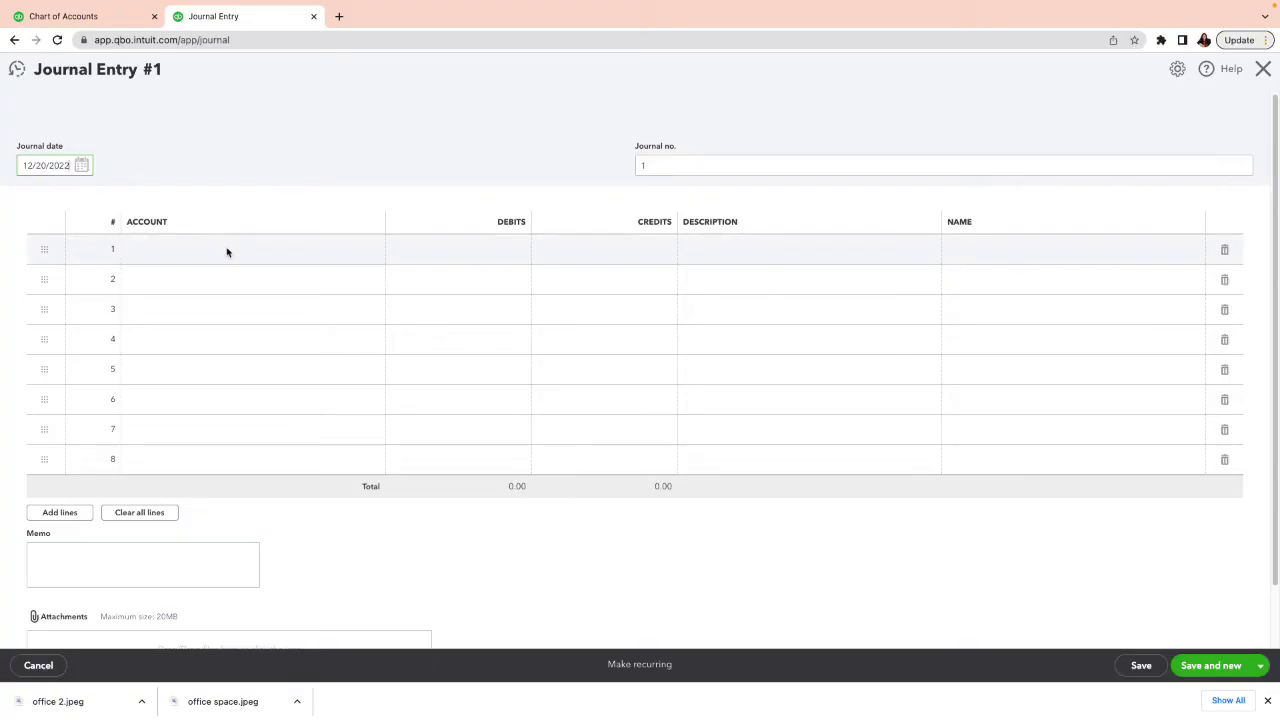
pyautogui.click(228, 252)
pyautogui.click(232, 255)
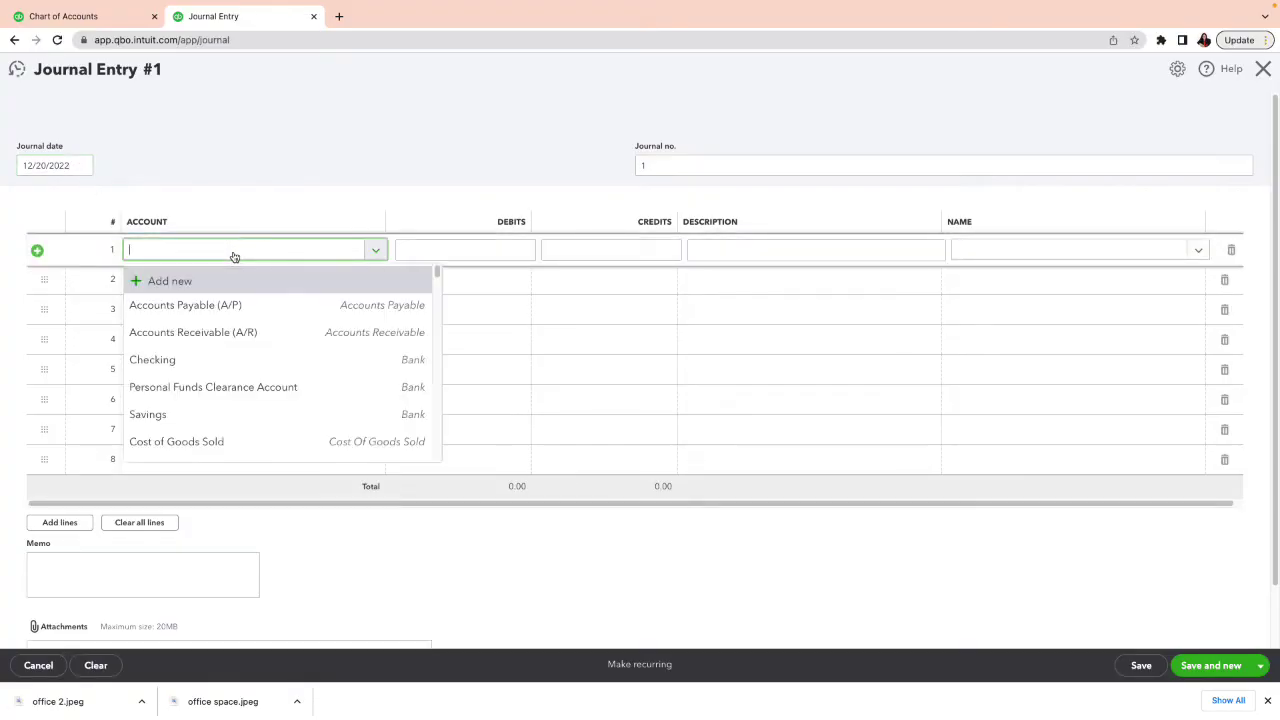
pyautogui.scroll(-1, 283, 340)
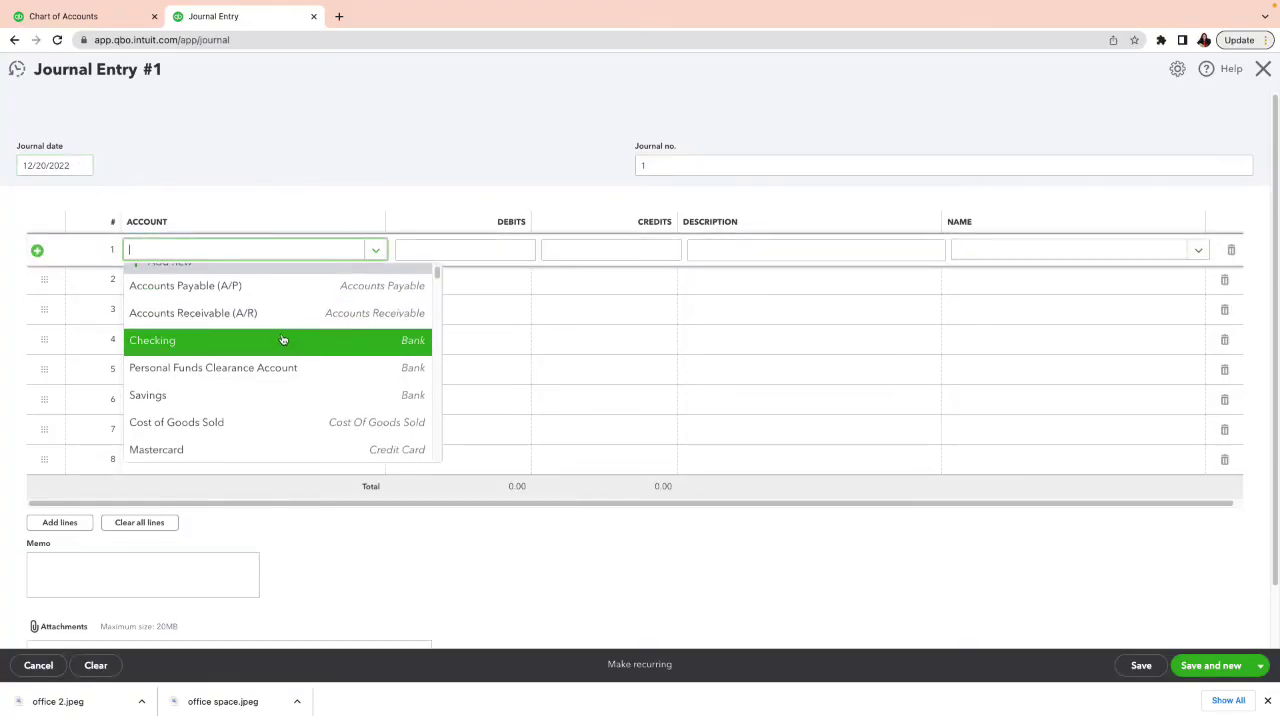
pyautogui.click(256, 370)
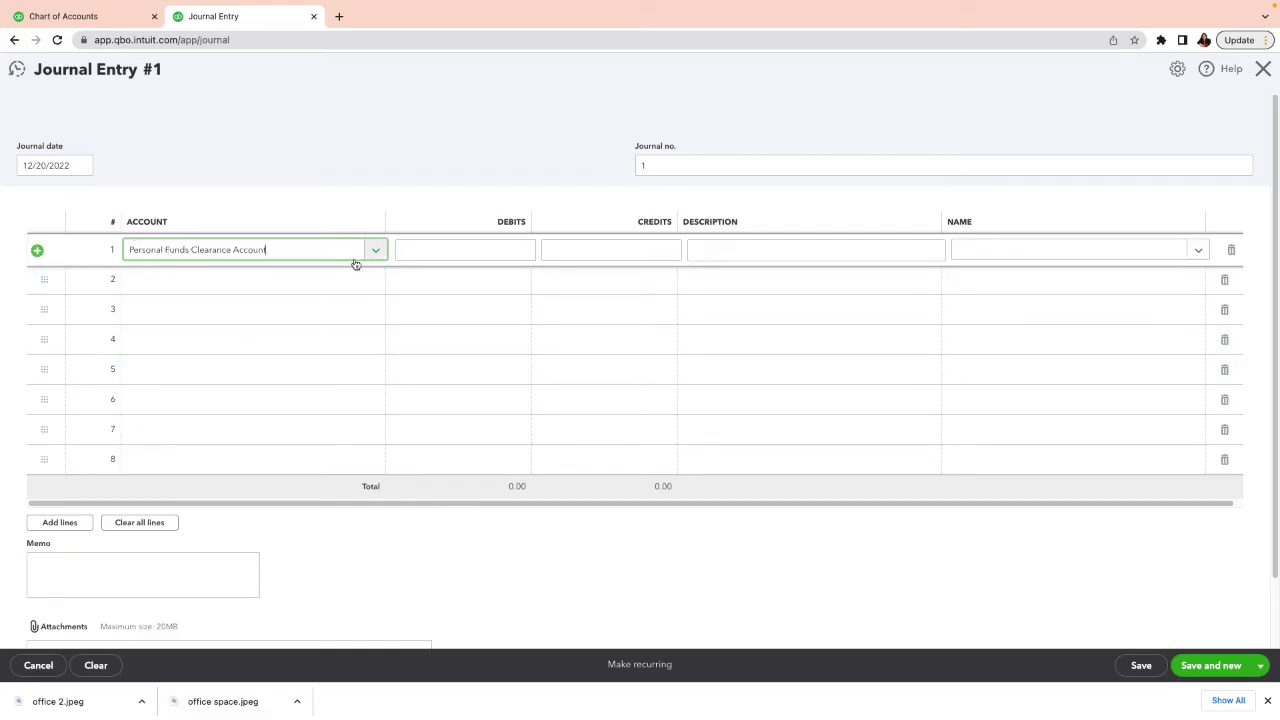
pyautogui.click(447, 252)
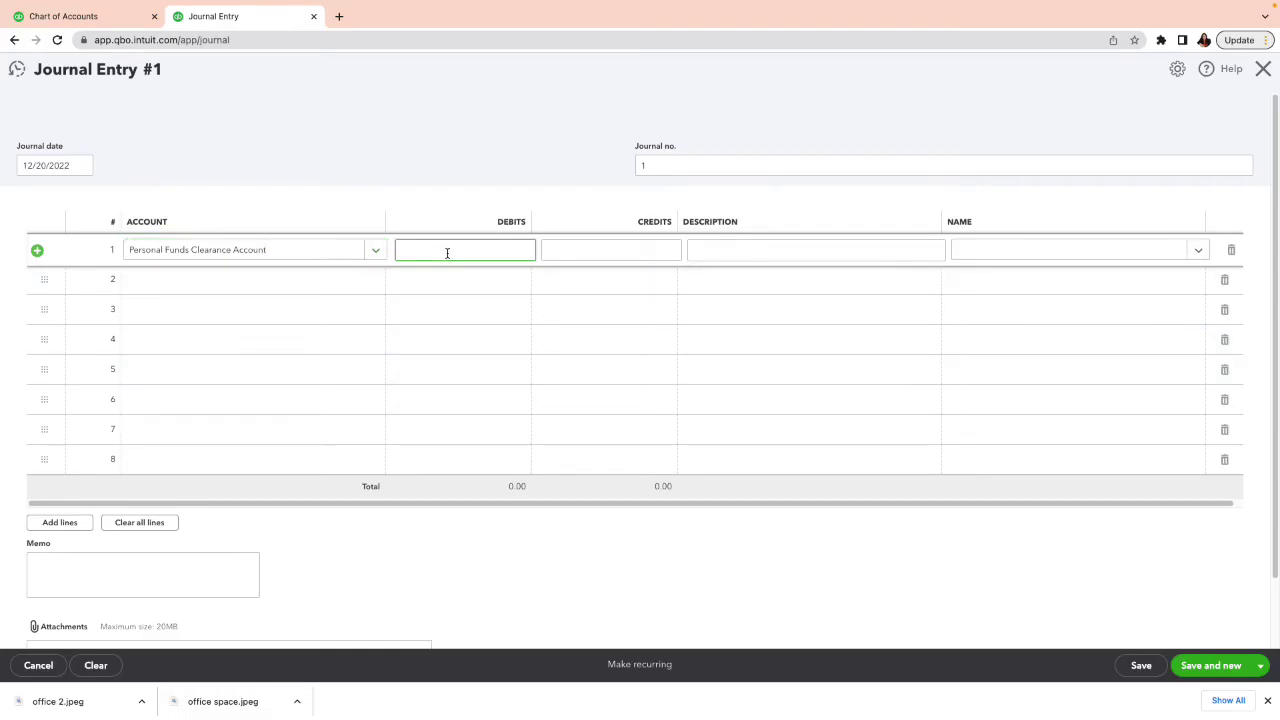
pyautogui.write('350.00')
pyautogui.click(281, 285)
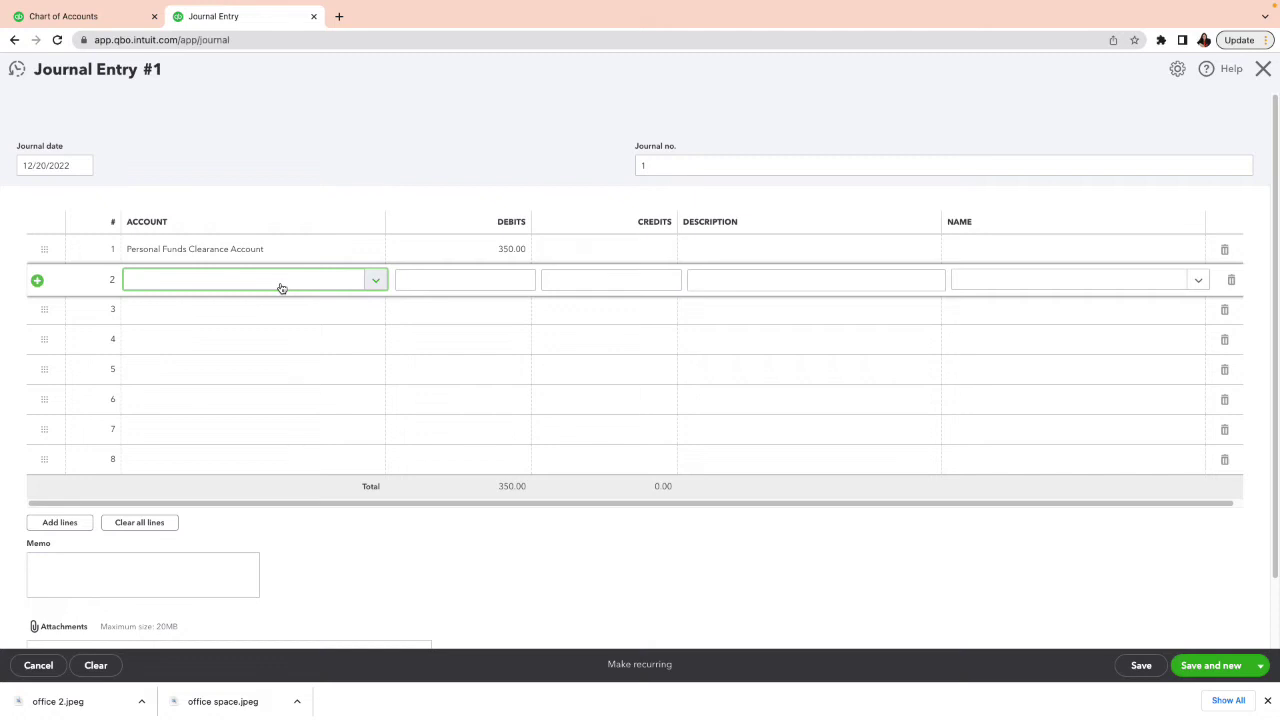
# Search for line 2's credit account, trying 'own' and 'invest'
pyautogui.write('own')
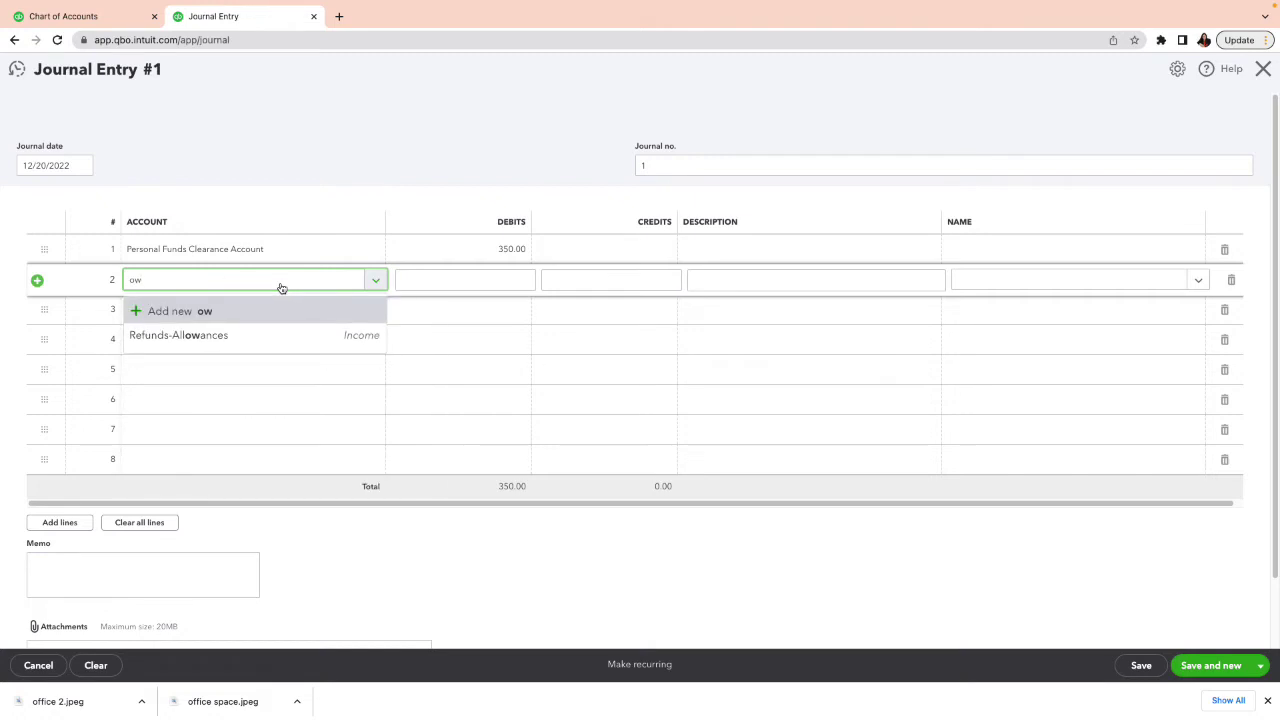
pyautogui.press('BackSpace')
pyautogui.press('BackSpace')
pyautogui.press('BackSpace')
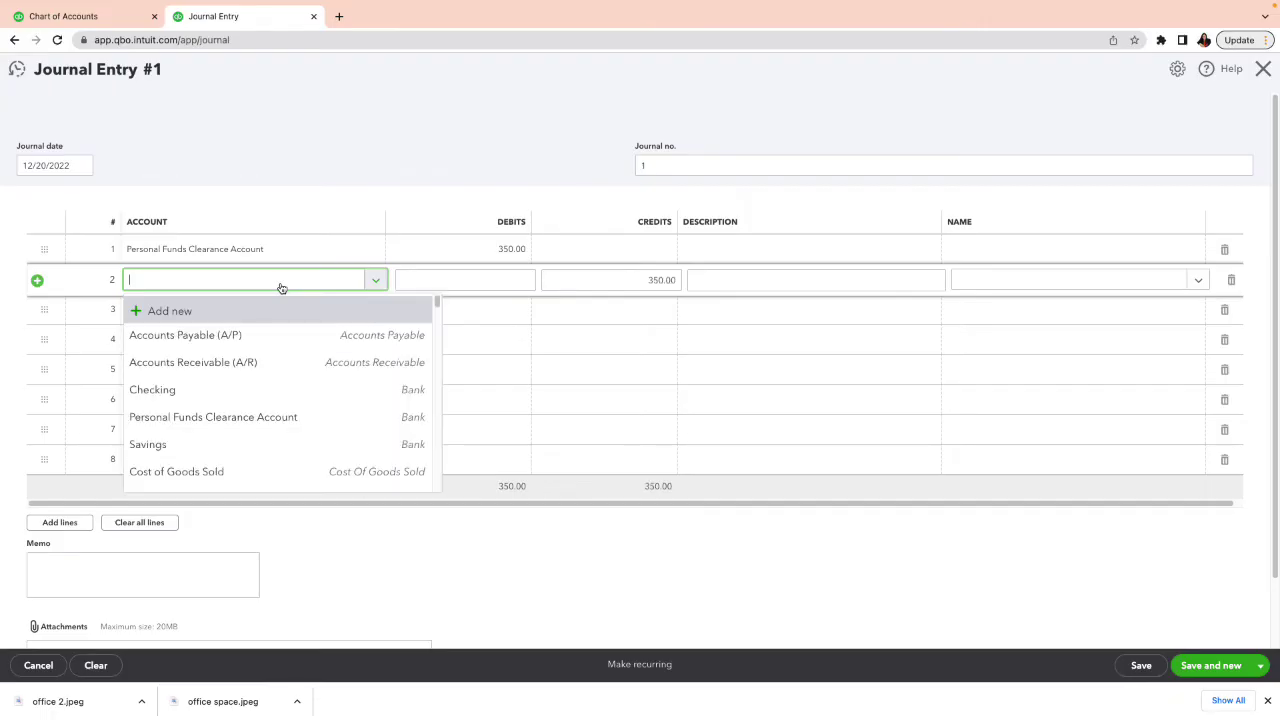
pyautogui.write('invest')
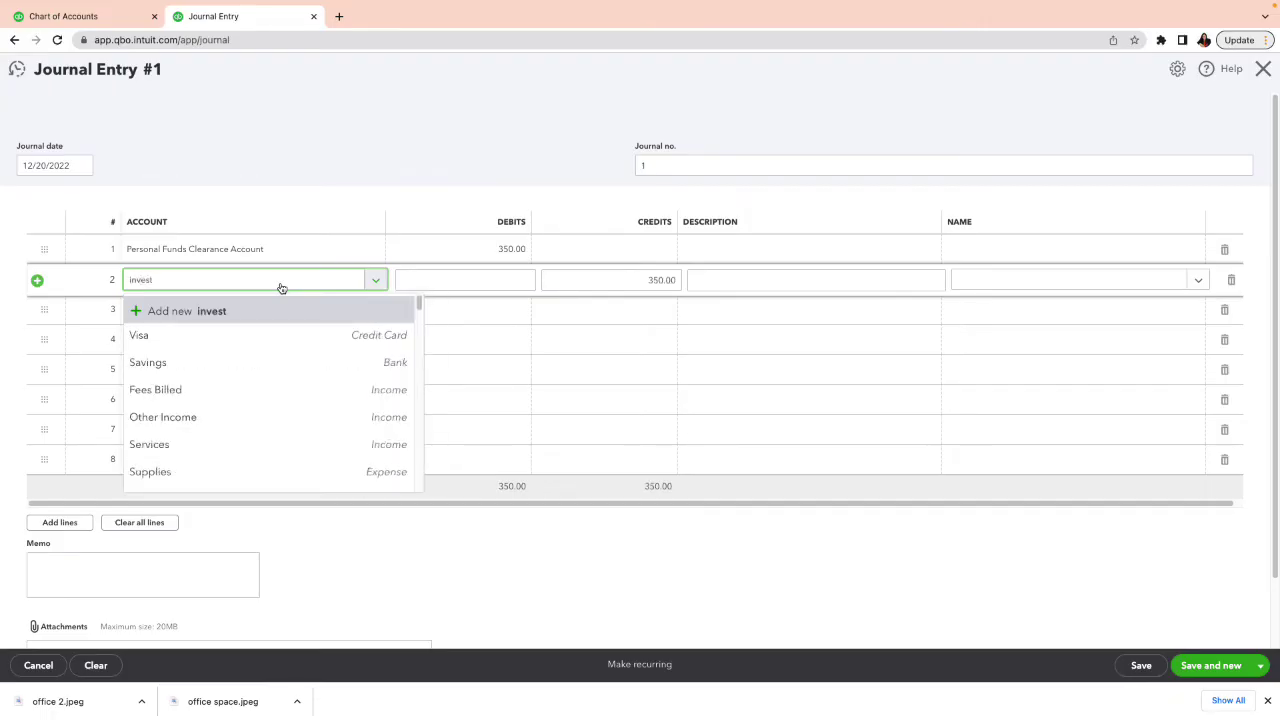
pyautogui.press('BackSpace')
pyautogui.press('BackSpace')
pyautogui.press('BackSpace')
pyautogui.press('BackSpace')
pyautogui.press('BackSpace')
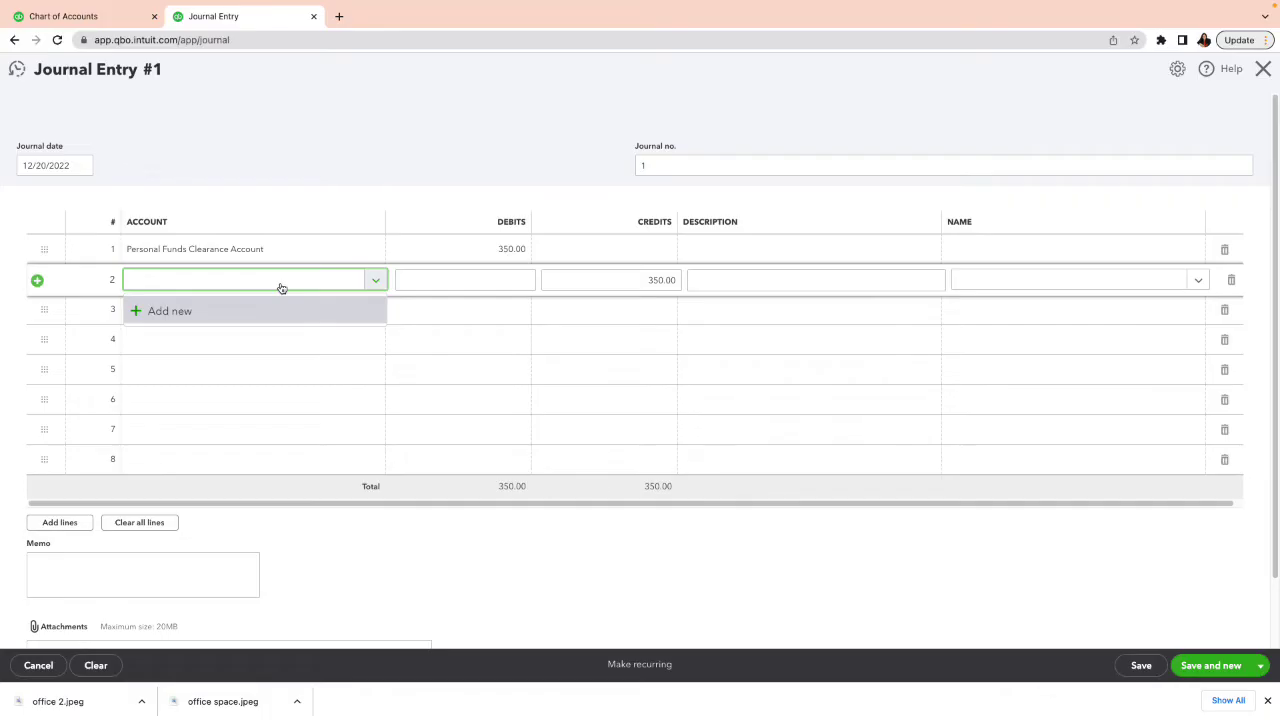
pyautogui.moveTo(434, 300)
pyautogui.mouseDown()
pyautogui.moveTo(431, 477)
pyautogui.moveTo(436, 296)
pyautogui.mouseUp()
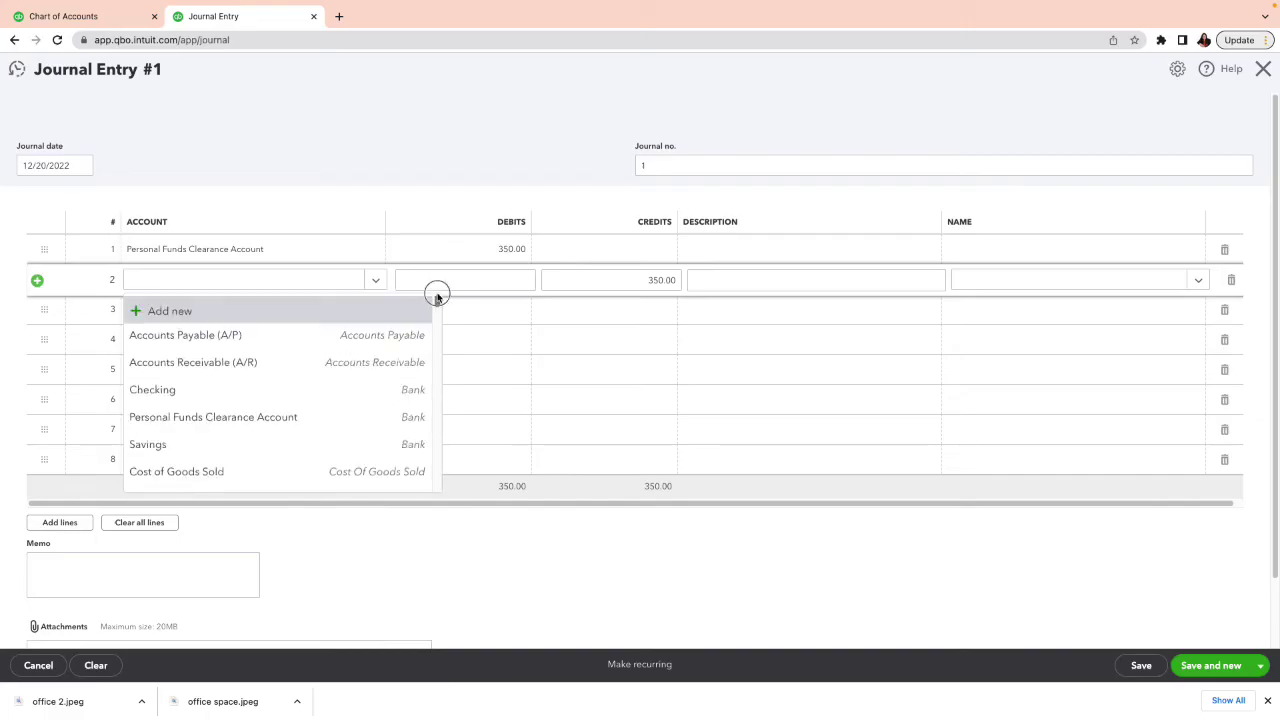
# Create Equity account 'Owner's Investment' with Owner's Equity detail type for line 2
pyautogui.click(169, 312)
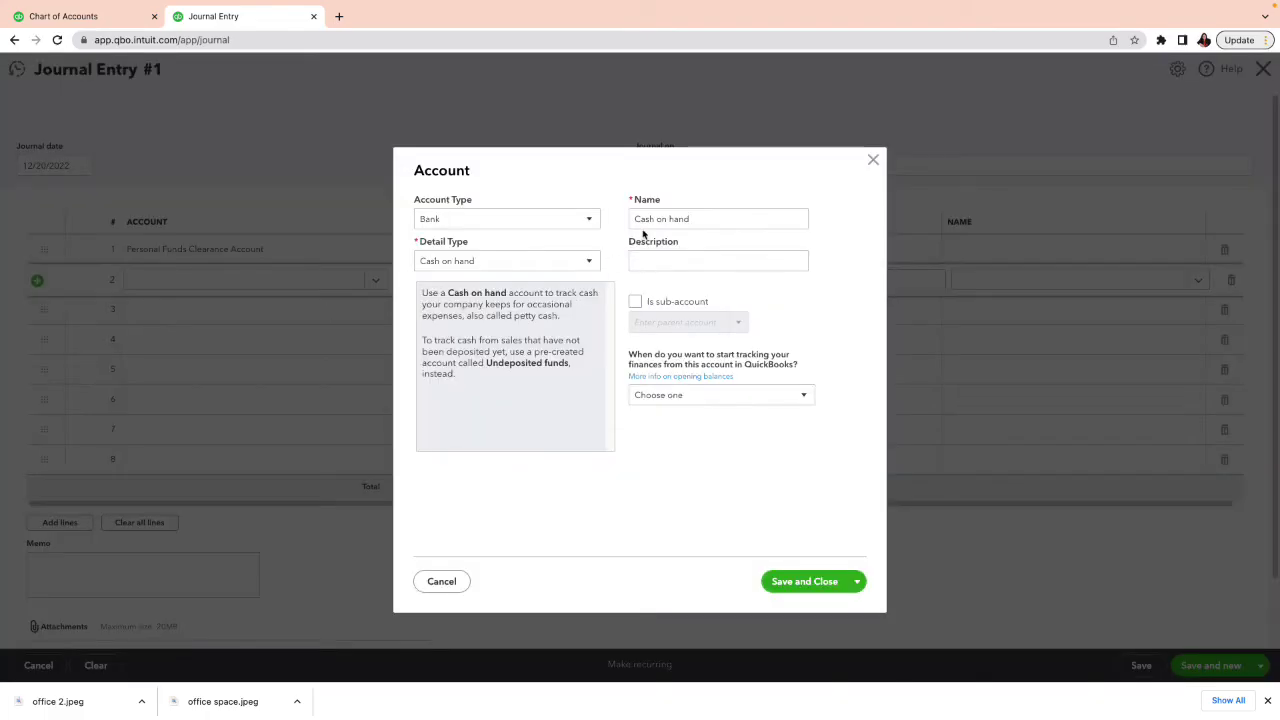
pyautogui.click(587, 223)
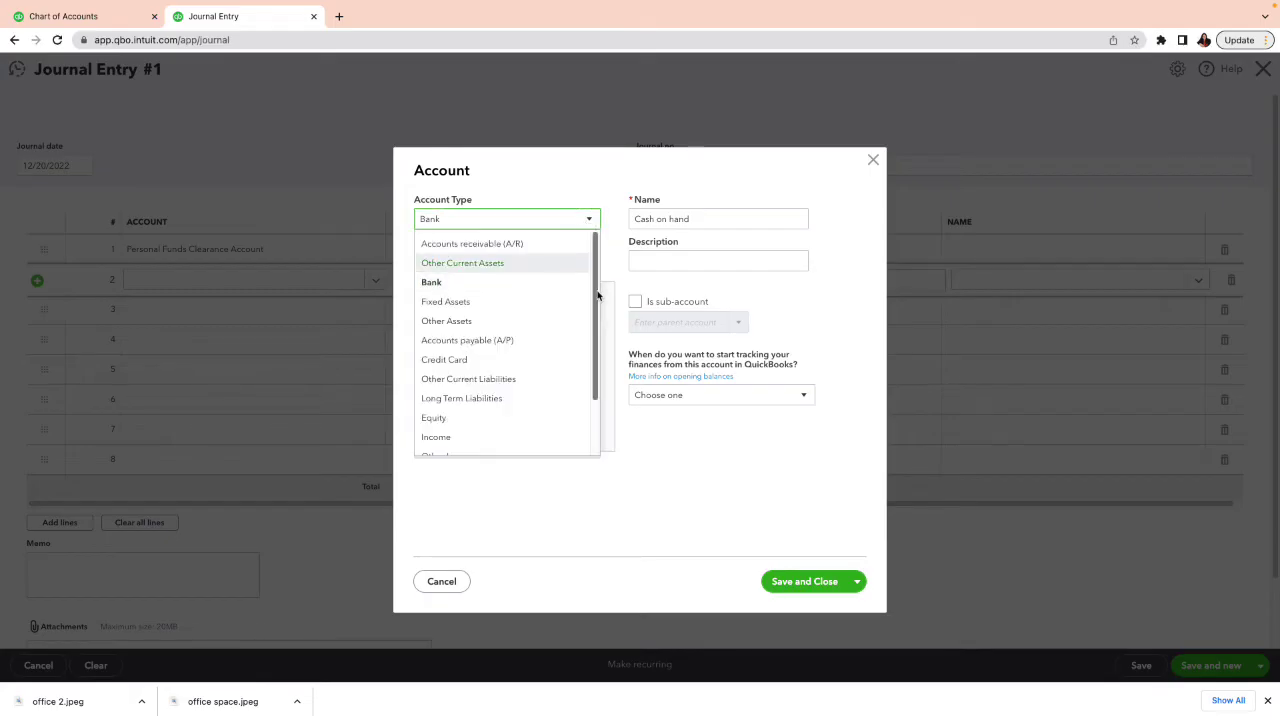
pyautogui.moveTo(596, 290); pyautogui.dragTo(590, 360)
pyautogui.click(445, 349)
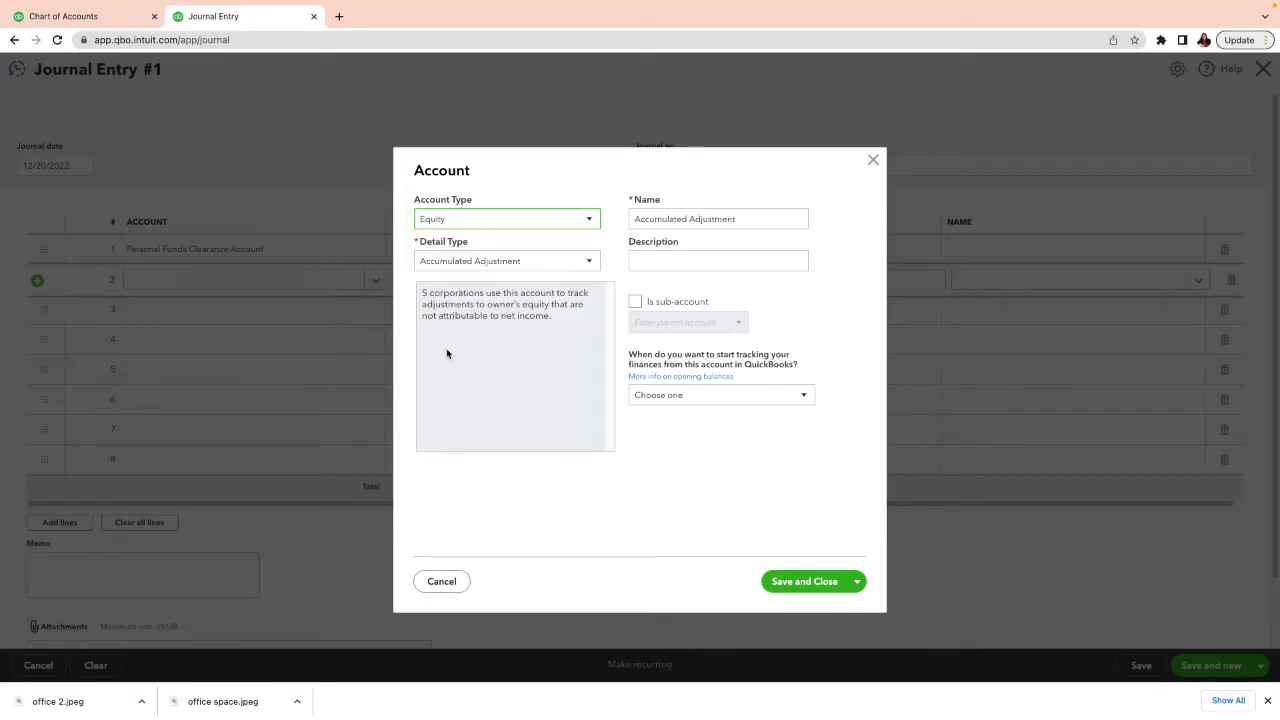
pyautogui.click(589, 264)
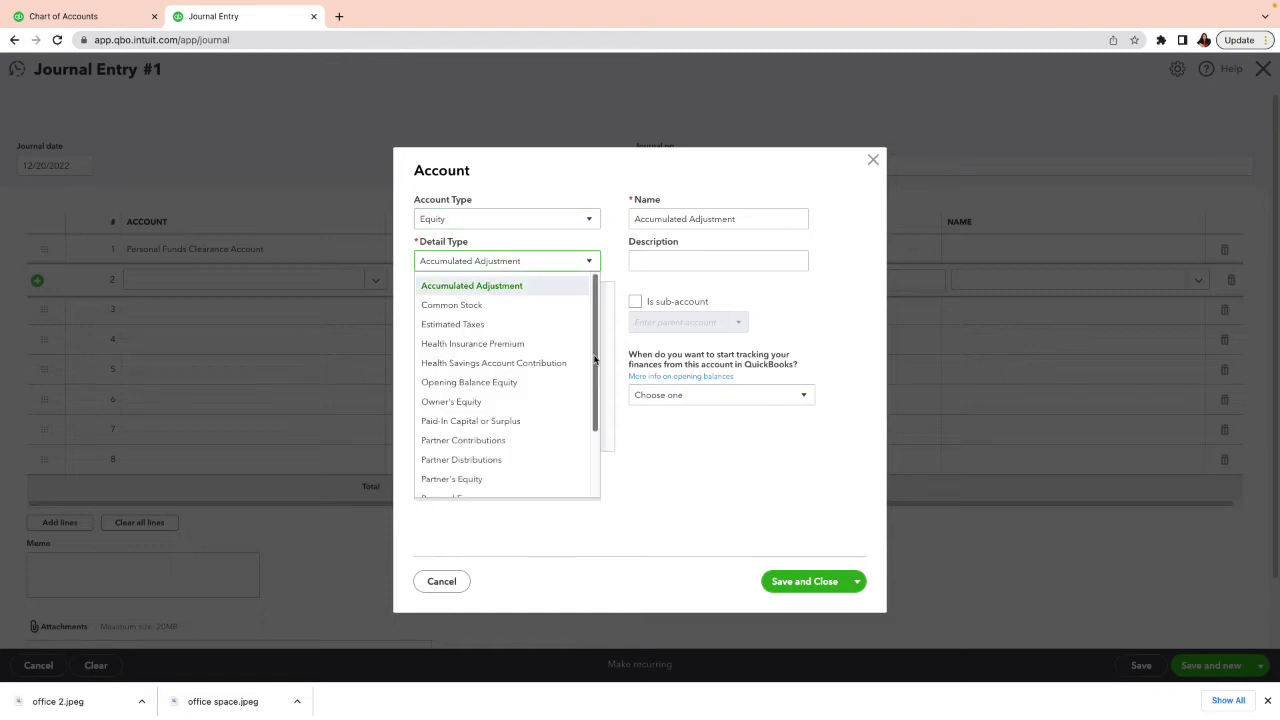
pyautogui.click(493, 443)
pyautogui.click(589, 261)
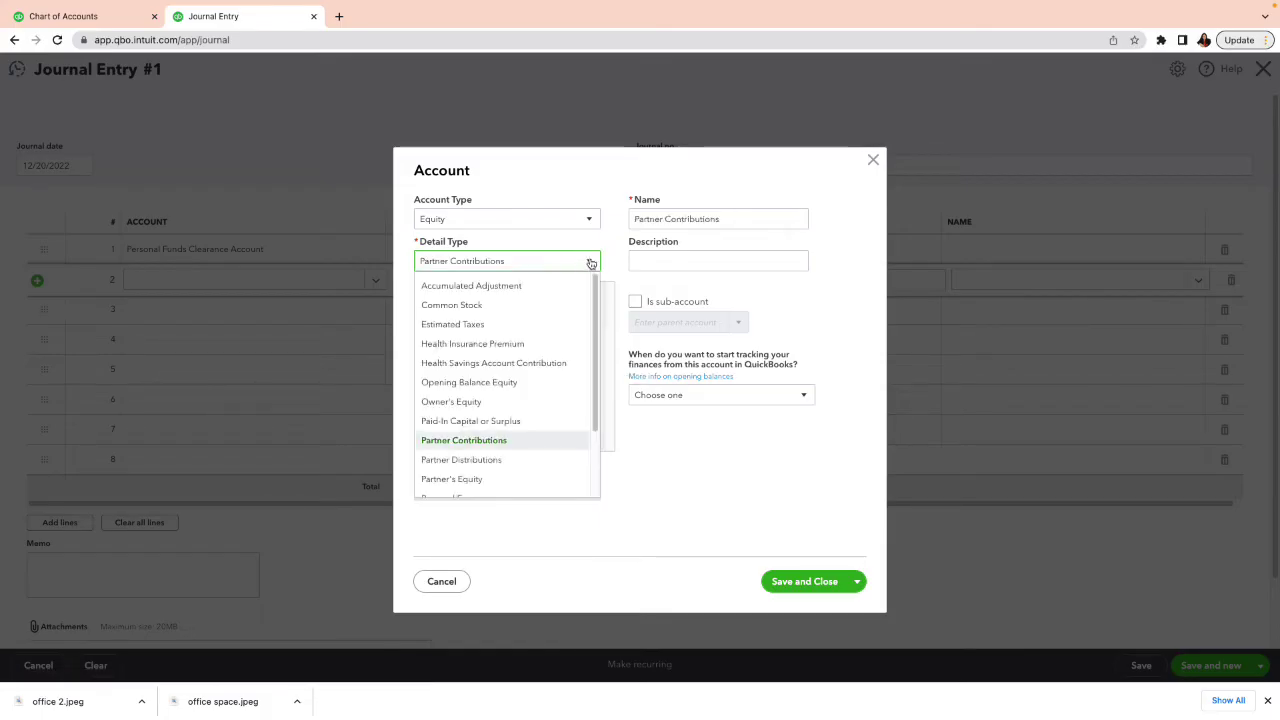
pyautogui.click(490, 403)
pyautogui.tripleClick(727, 219)
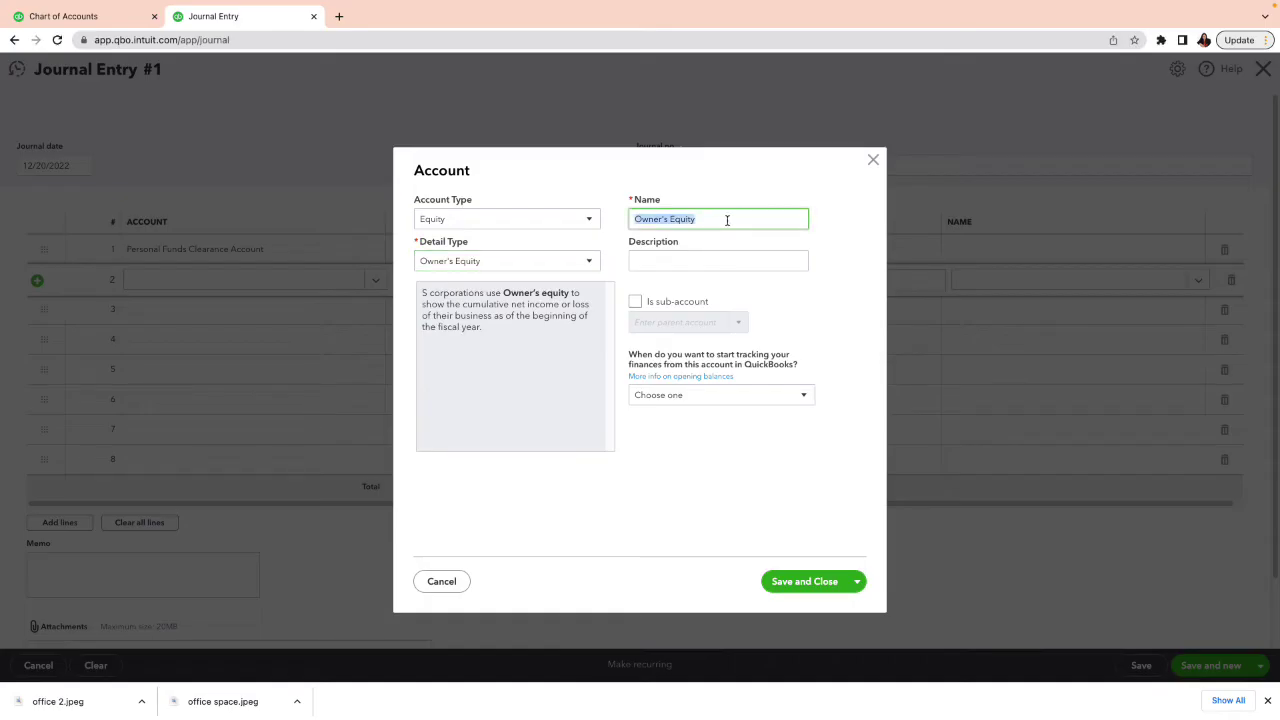
pyautogui.write("Owner's")
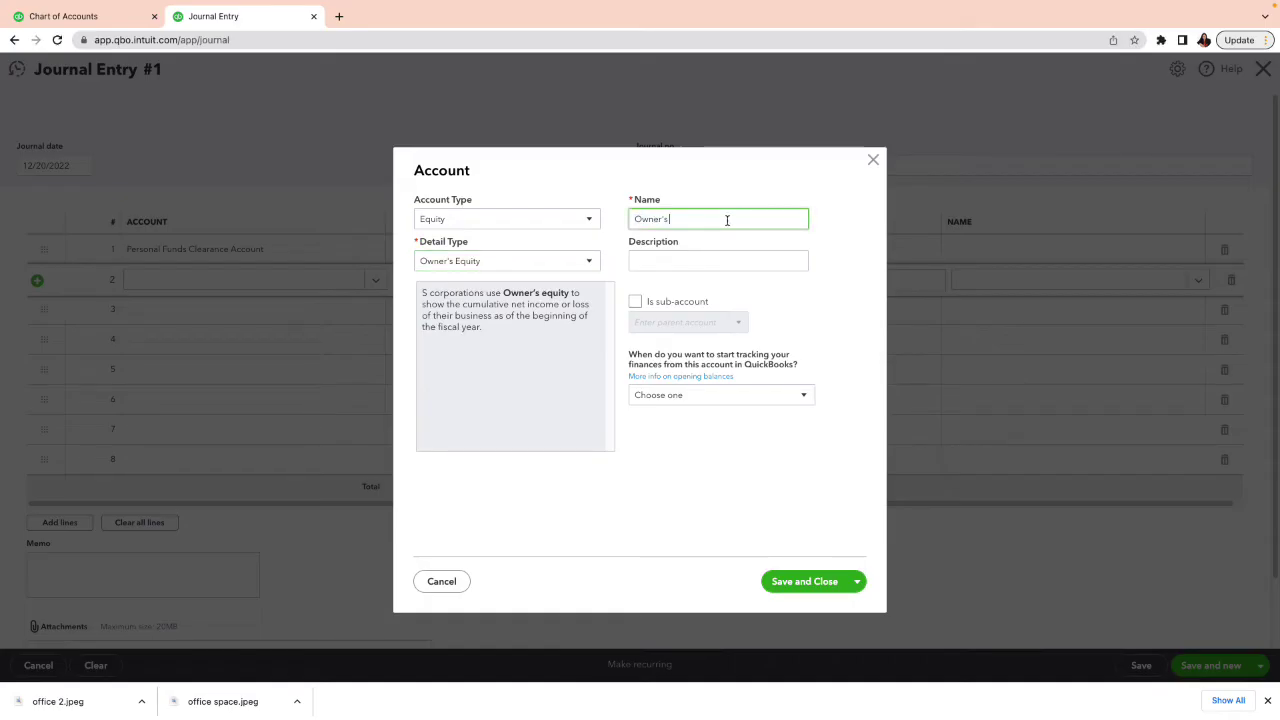
pyautogui.write(' Investment')
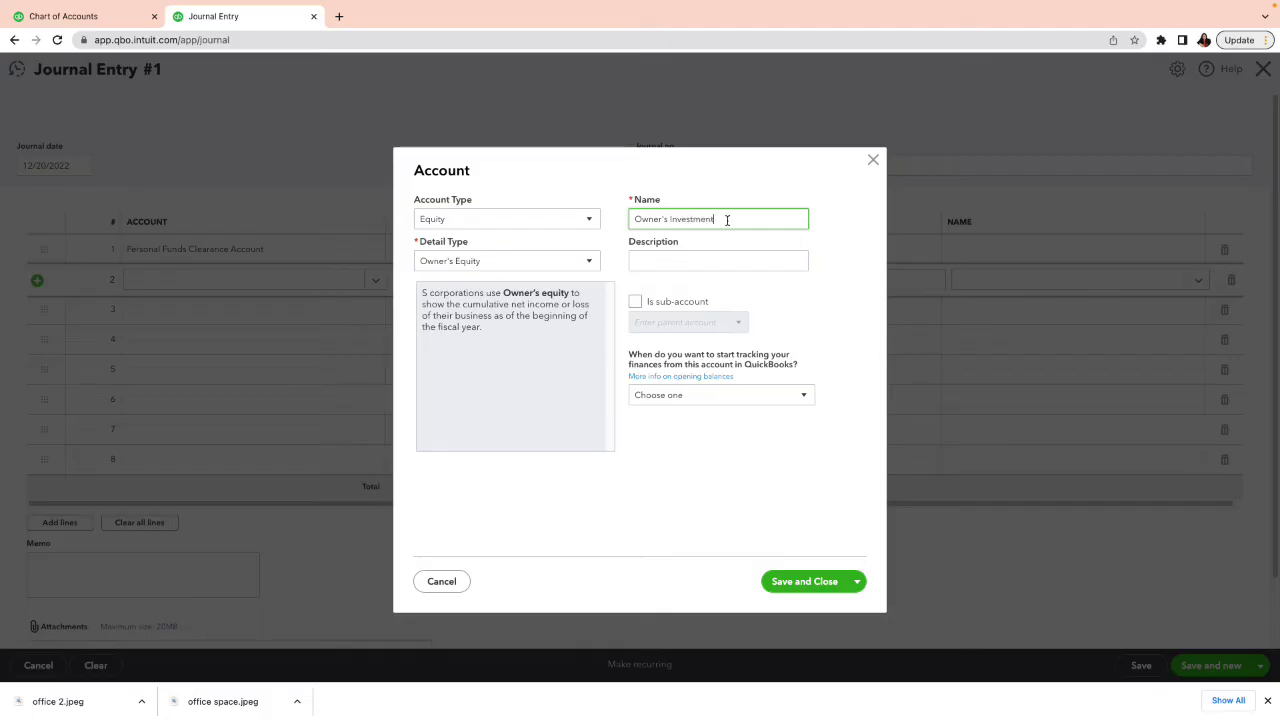
pyautogui.click(775, 582)
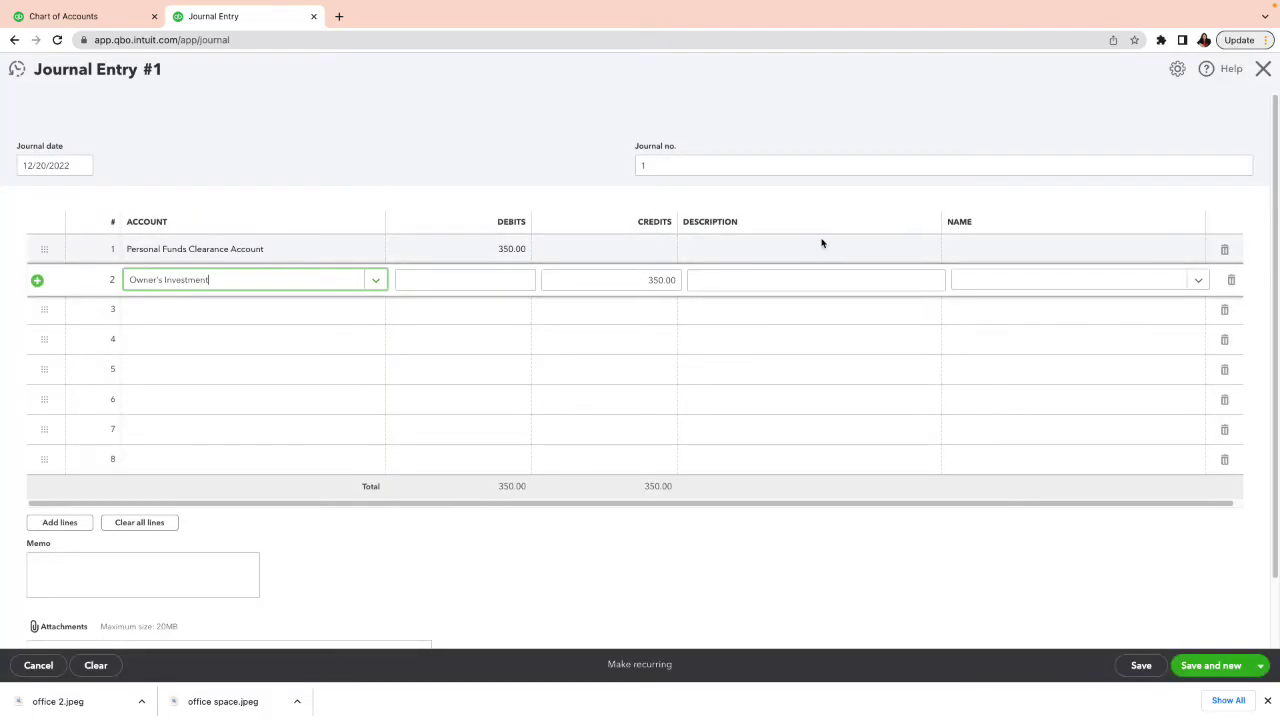
# Describe line 1 as 'removed balance paid with personal funds' and copy the text
pyautogui.click(818, 247)
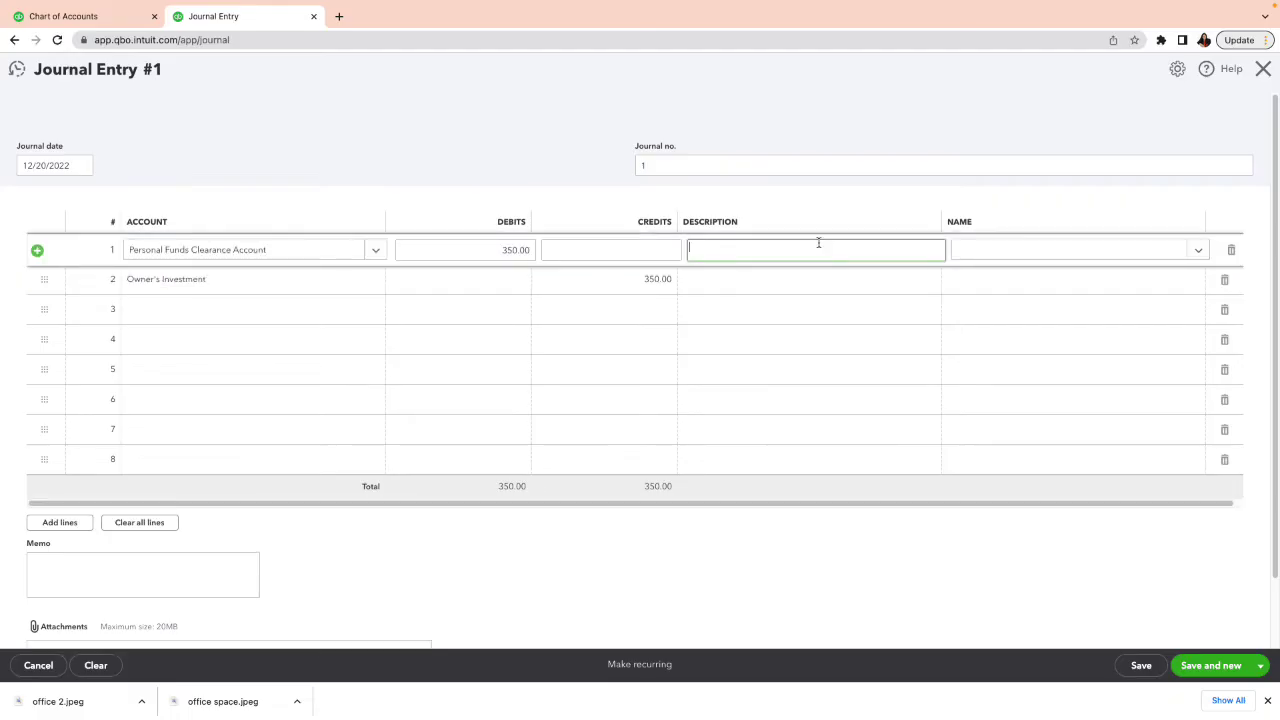
pyautogui.write('removed bal')
pyautogui.write('anced paid with personal funds')
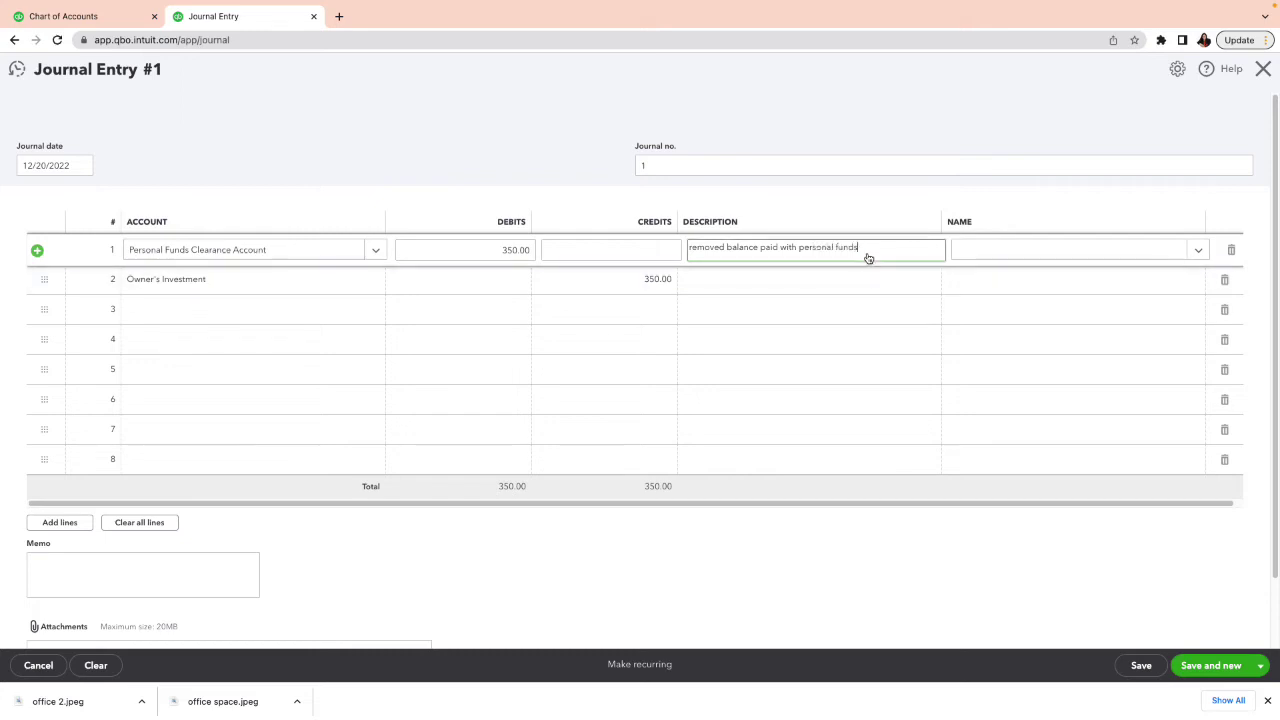
pyautogui.moveTo(860, 248); pyautogui.dragTo(697, 246)
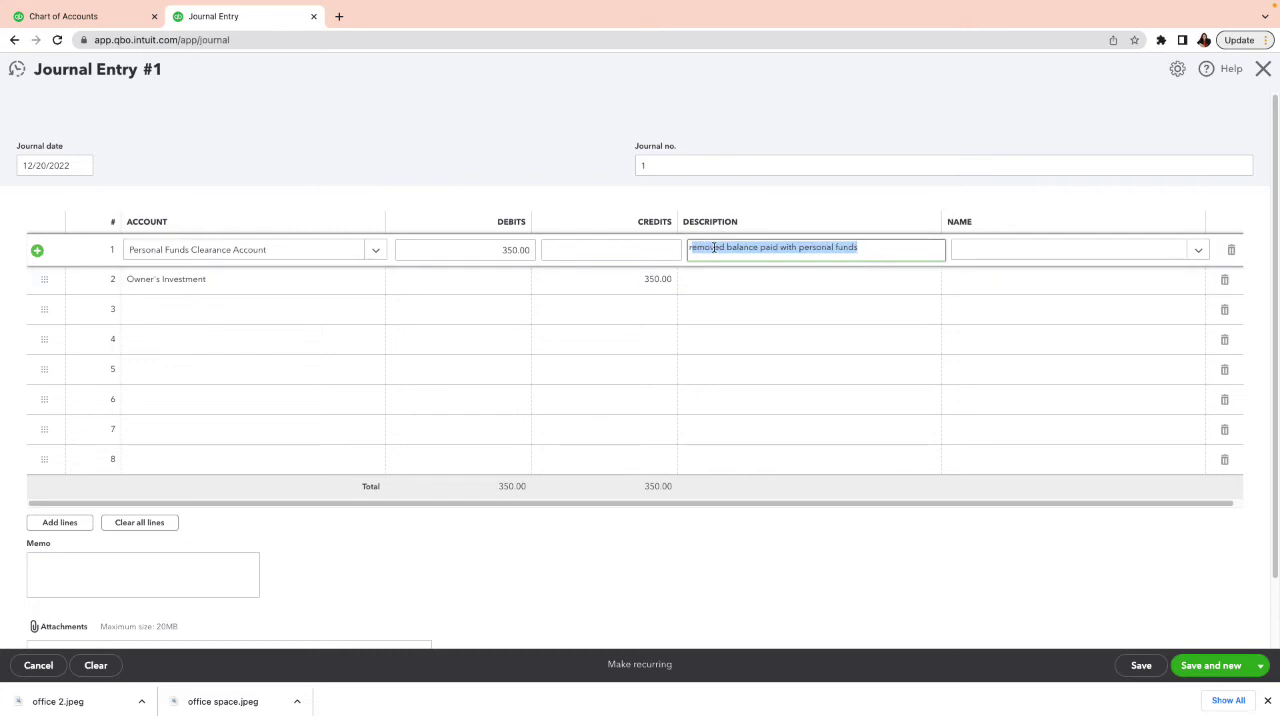
pyautogui.click(704, 247)
pyautogui.moveTo(860, 248); pyautogui.dragTo(686, 250)
pyautogui.rightClick(708, 247)
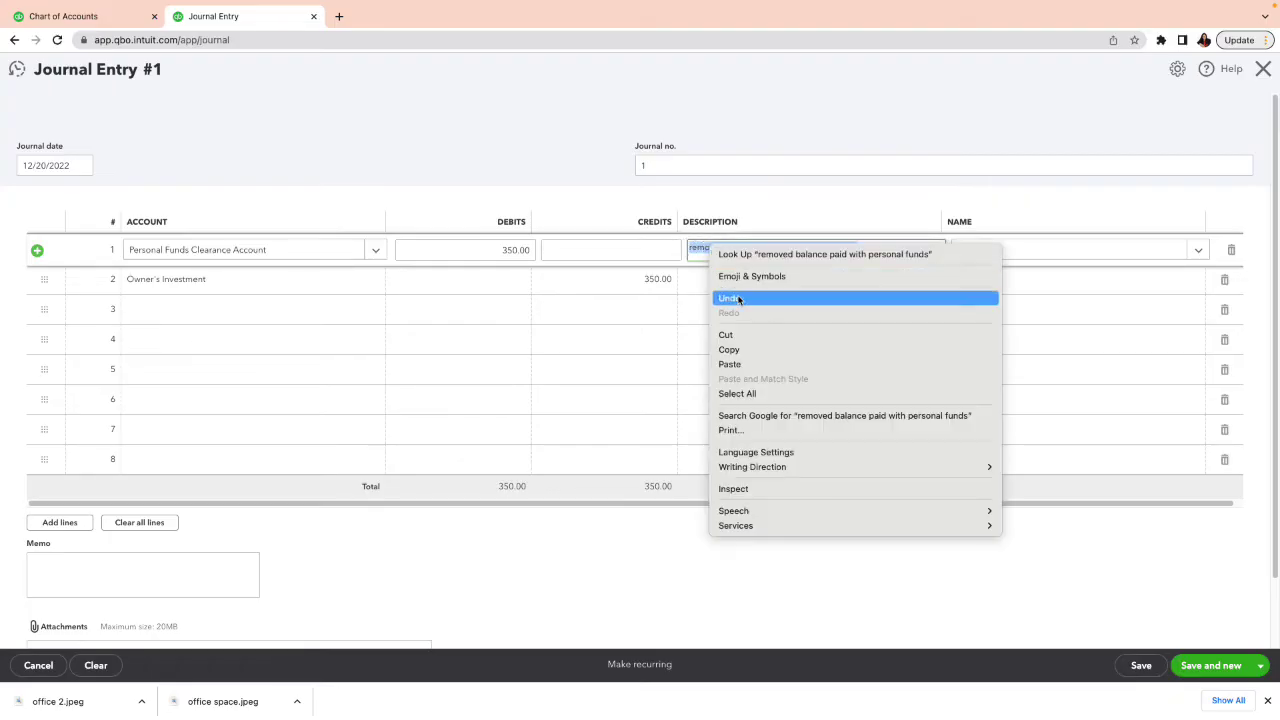
pyautogui.click(728, 349)
# Paste the description into line 2, save Journal Entry 1, and return to Chart of Accounts
pyautogui.click(700, 279)
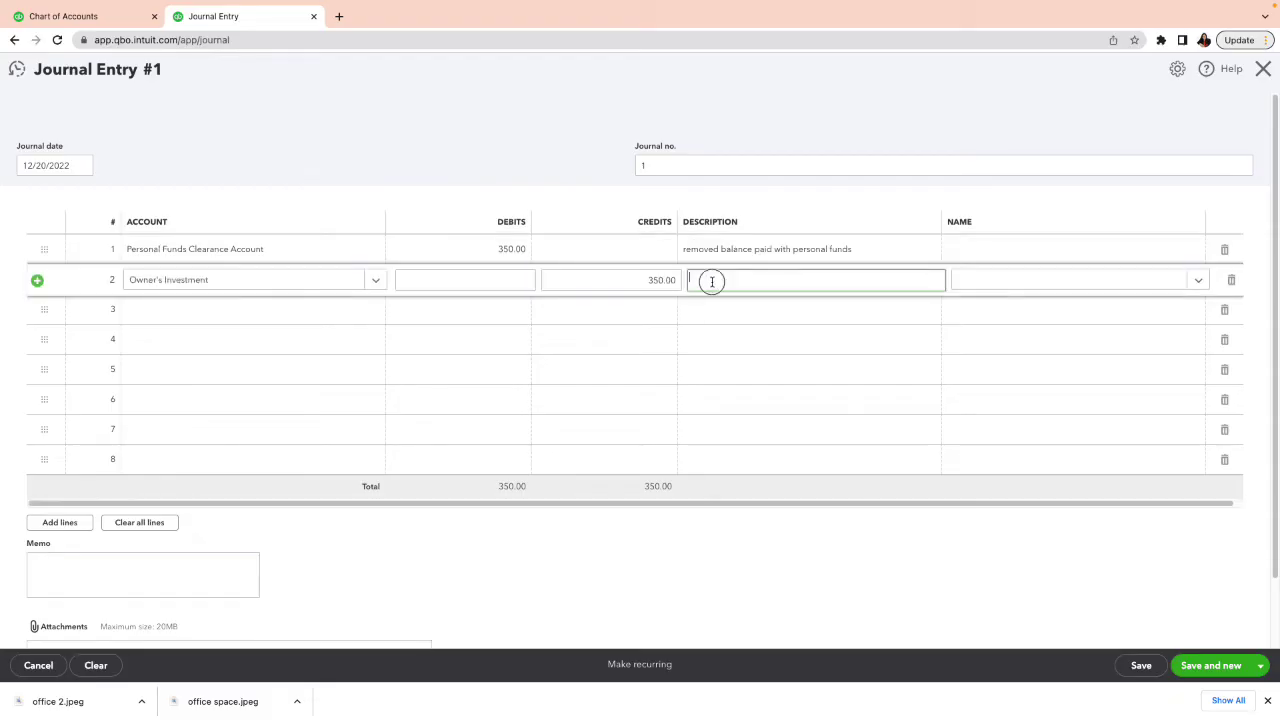
pyautogui.rightClick(712, 281)
pyautogui.click(751, 376)
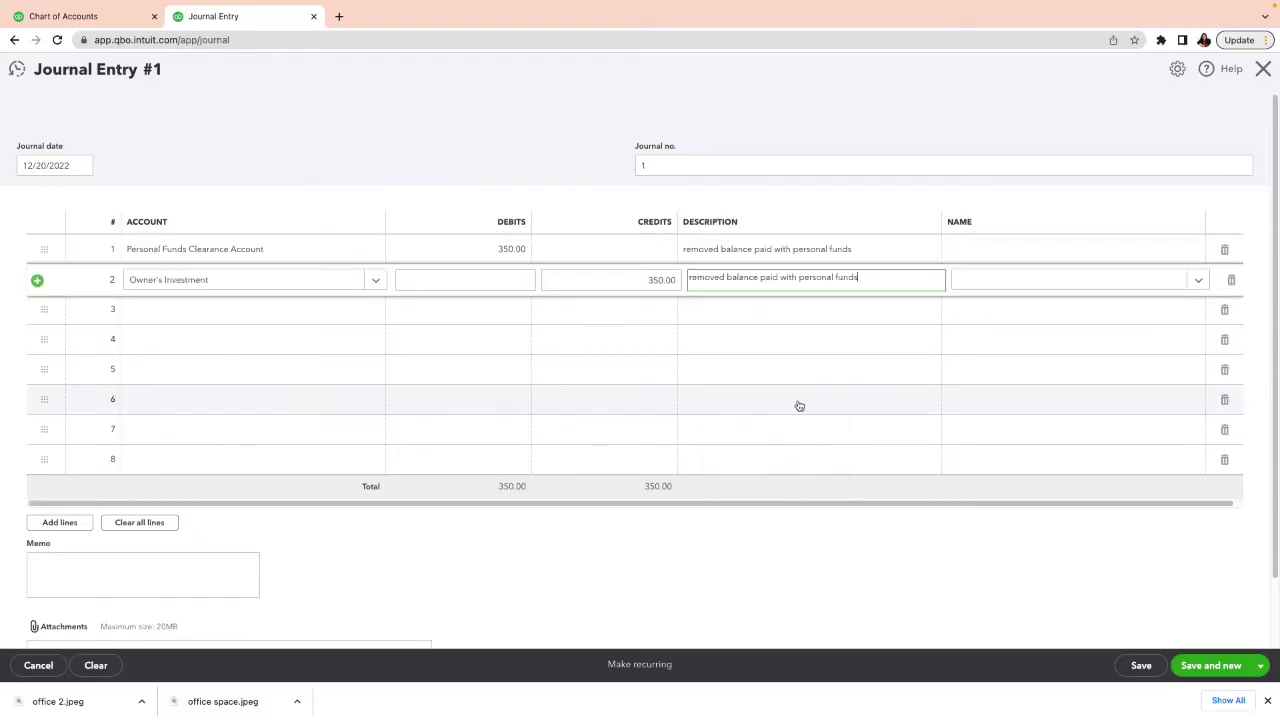
pyautogui.click(829, 589)
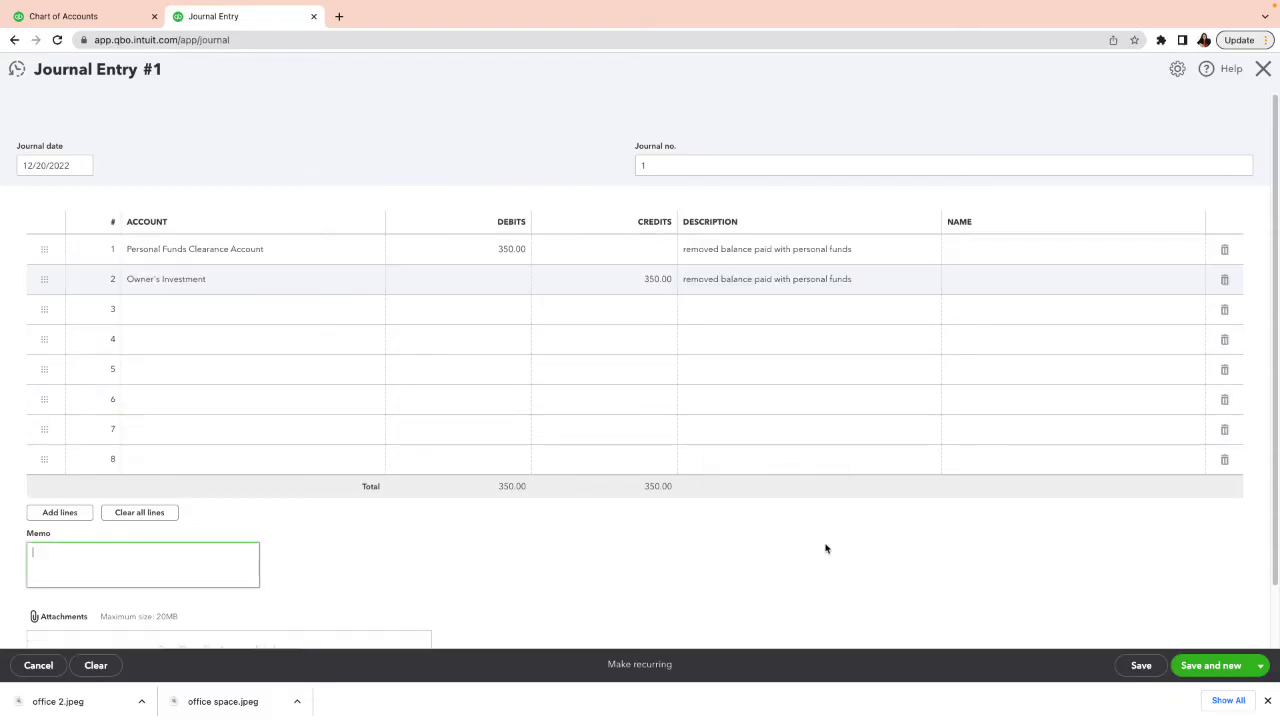
pyautogui.click(1141, 666)
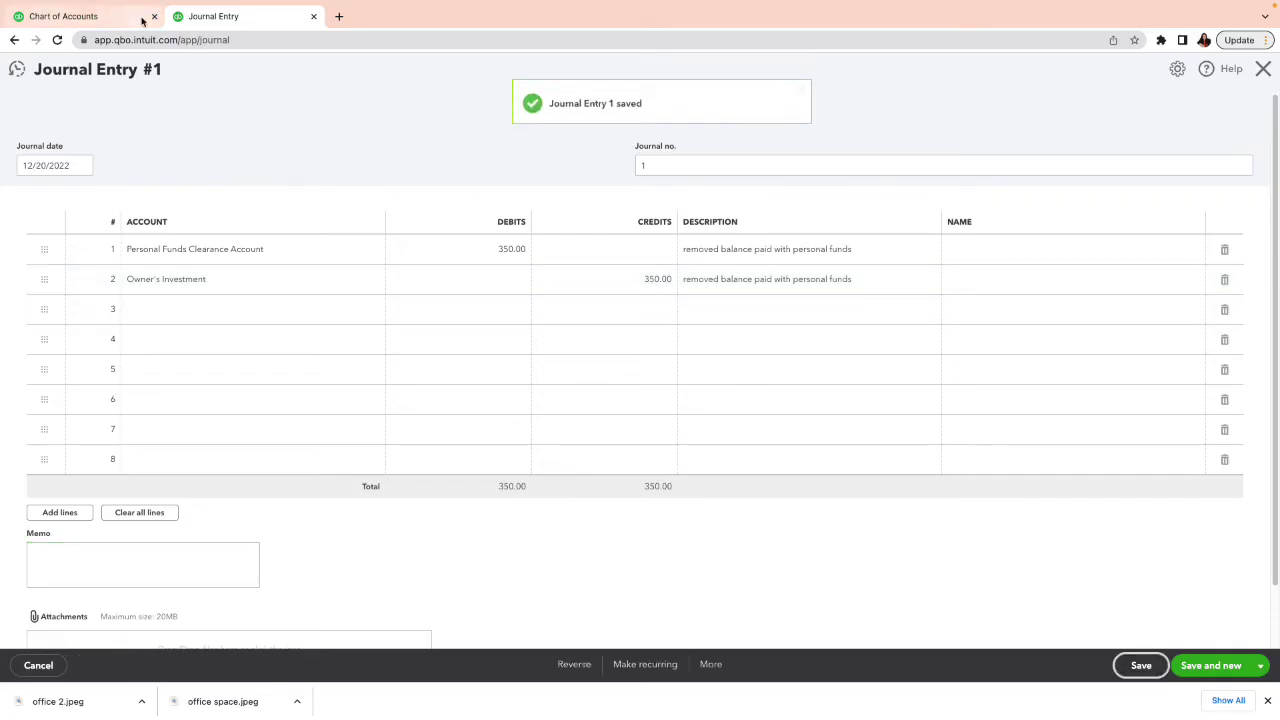
pyautogui.click(109, 17)
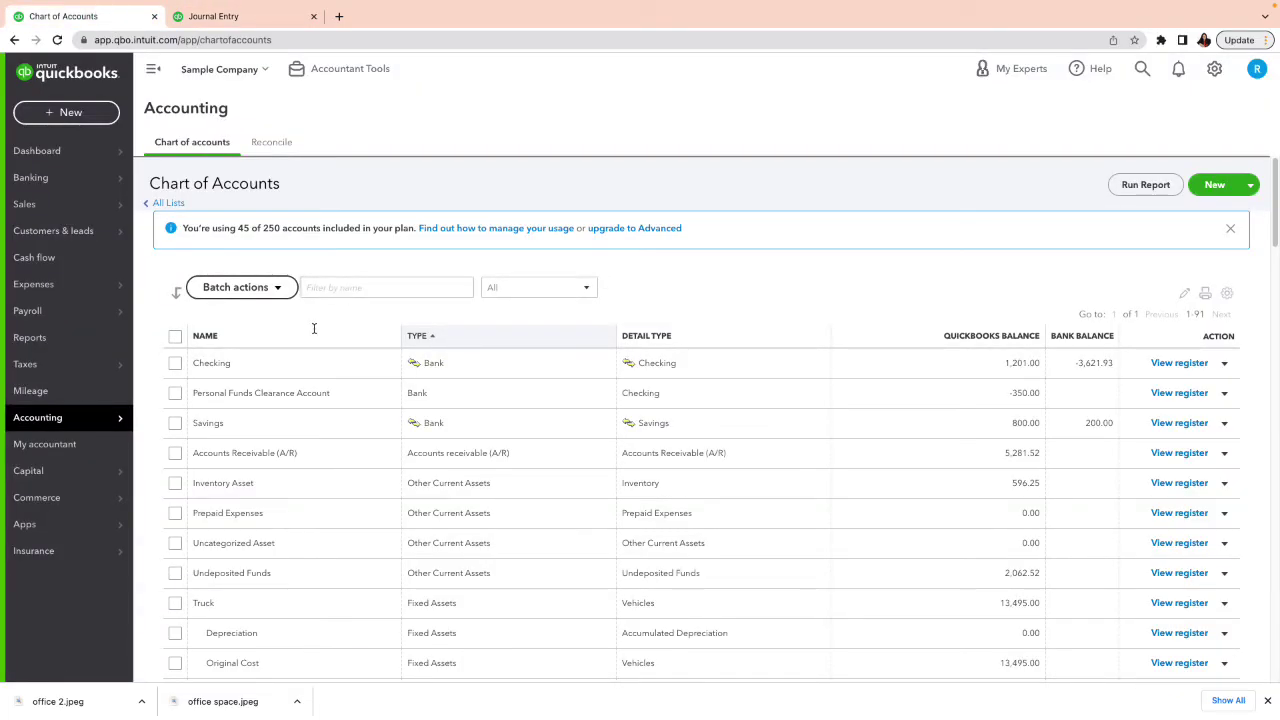
# Switch to Reconcile and back to refresh Chart of Accounts, showing the 0.00 balance
pyautogui.click(273, 143)
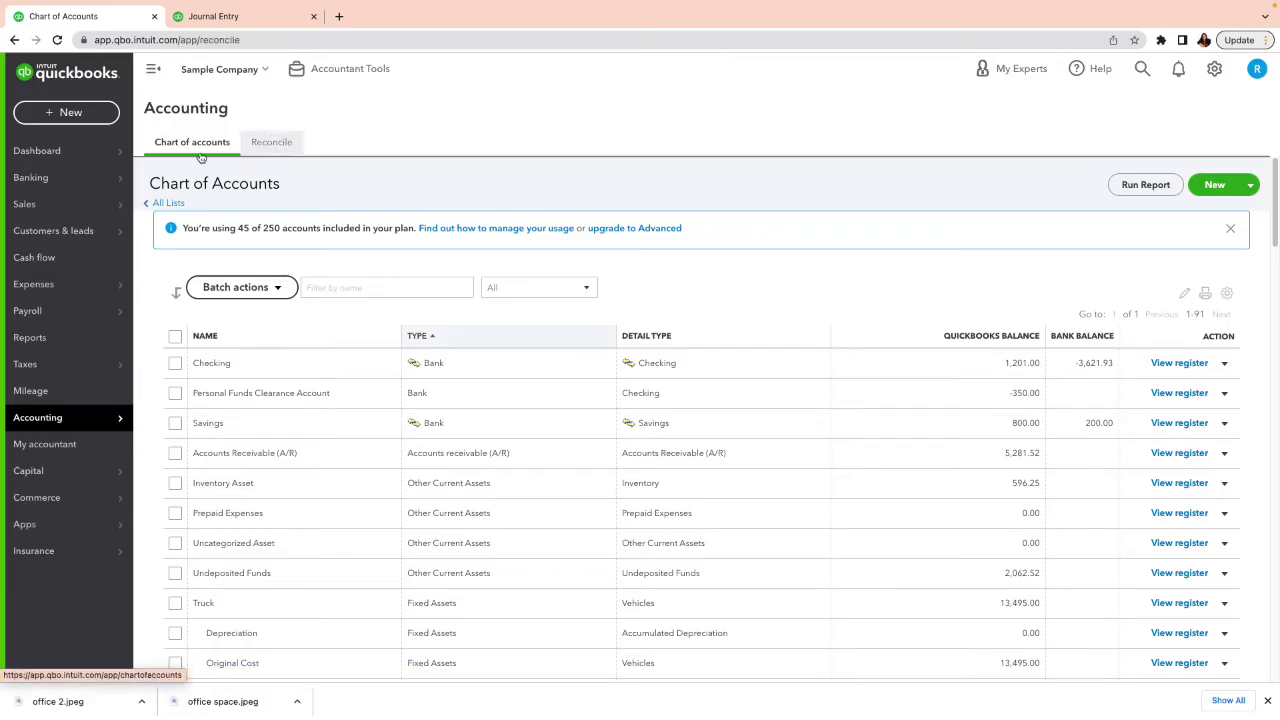
pyautogui.click(192, 143)
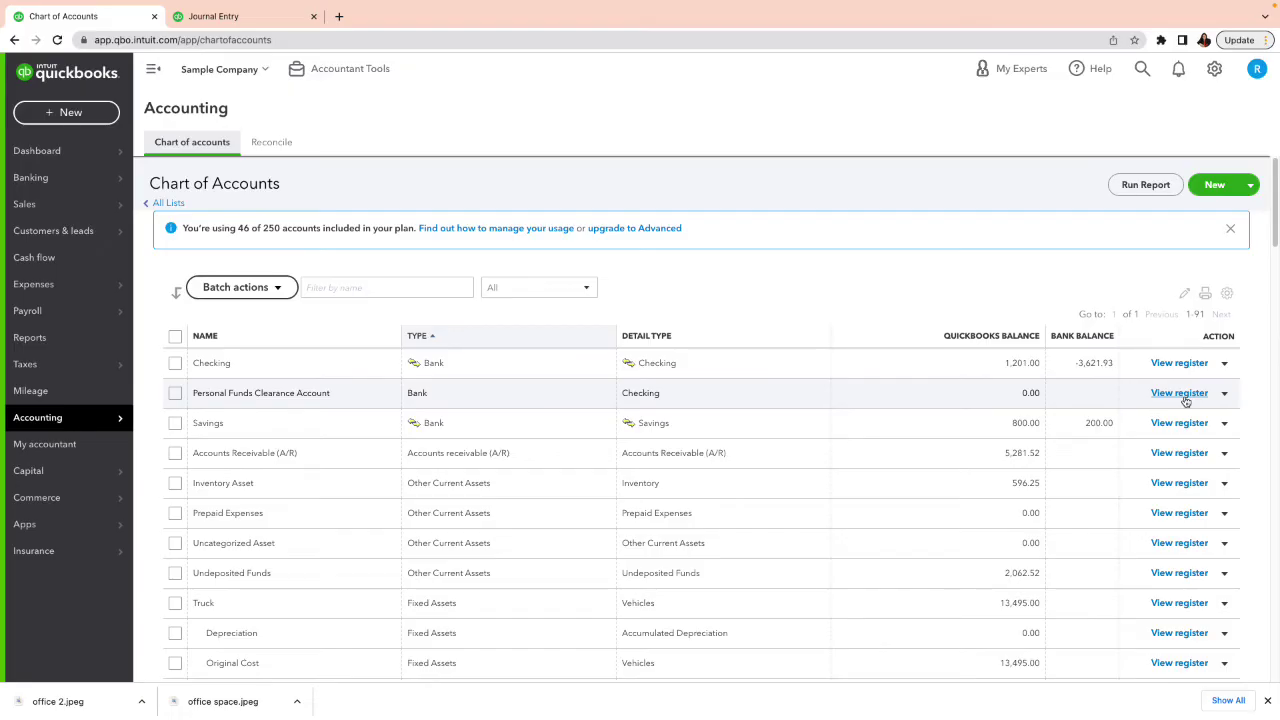
pyautogui.click(1180, 393)
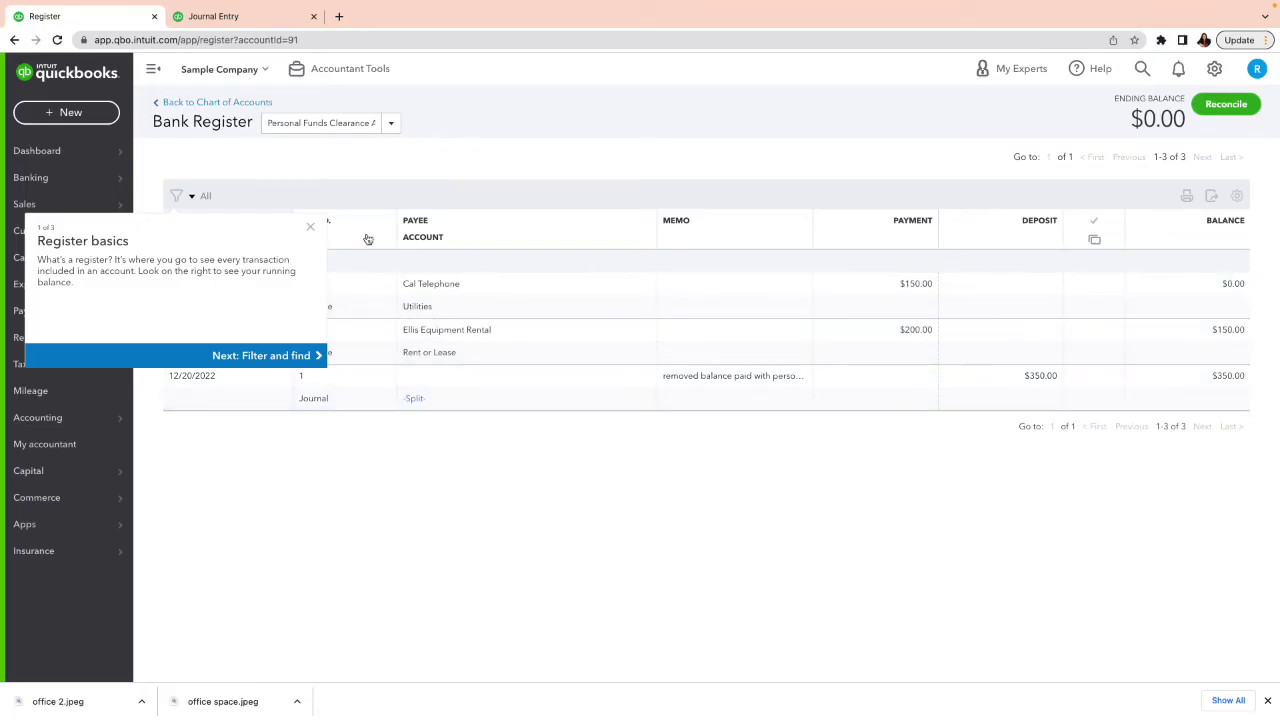
pyautogui.click(310, 227)
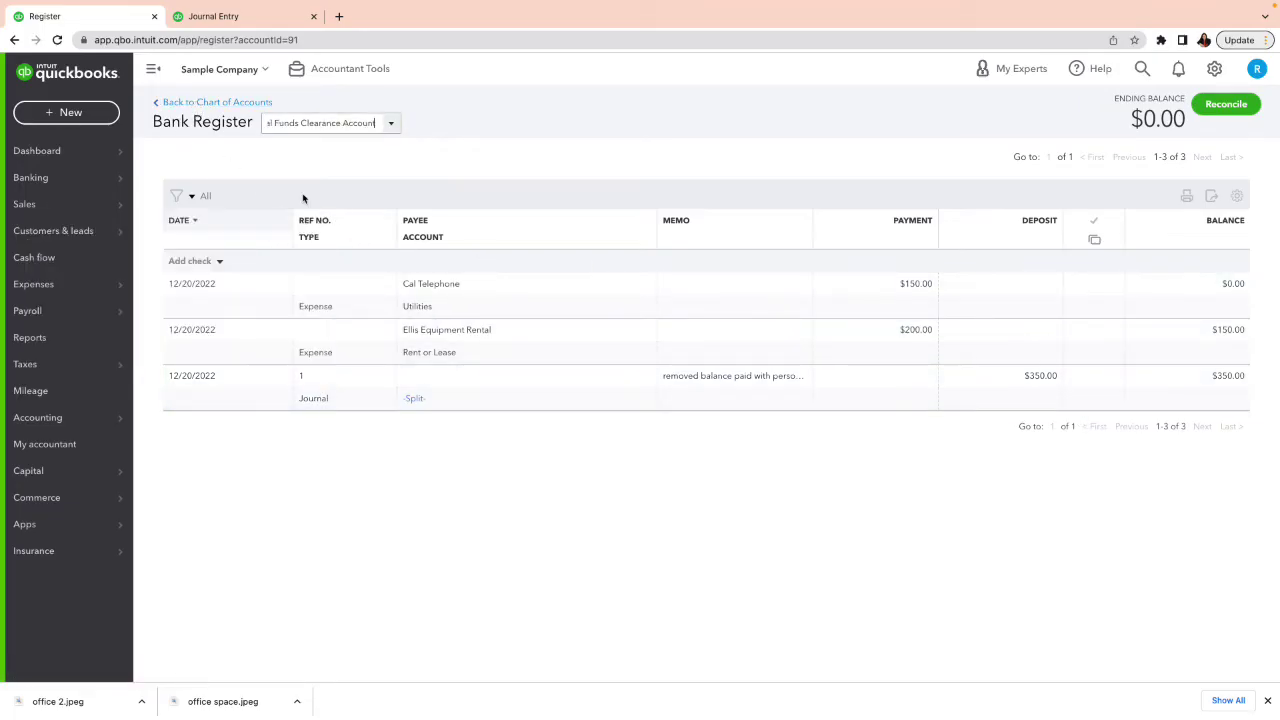
pyautogui.click(217, 102)
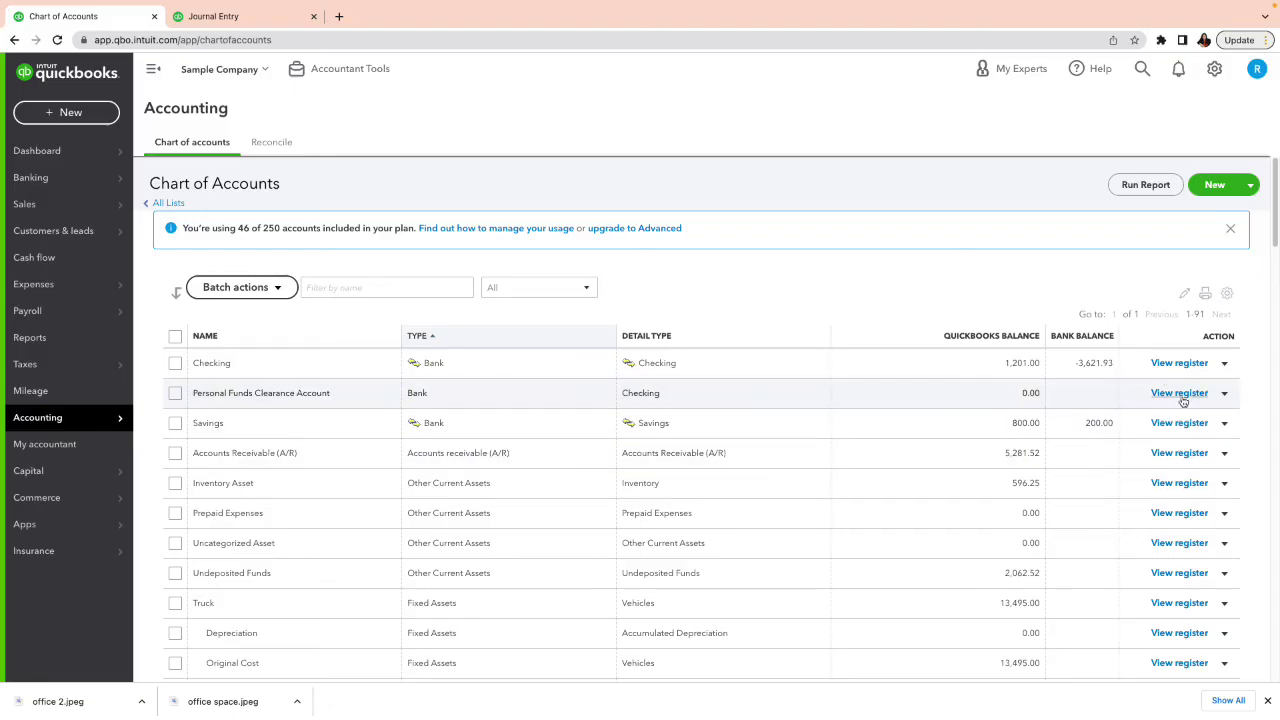
pyautogui.click(1180, 397)
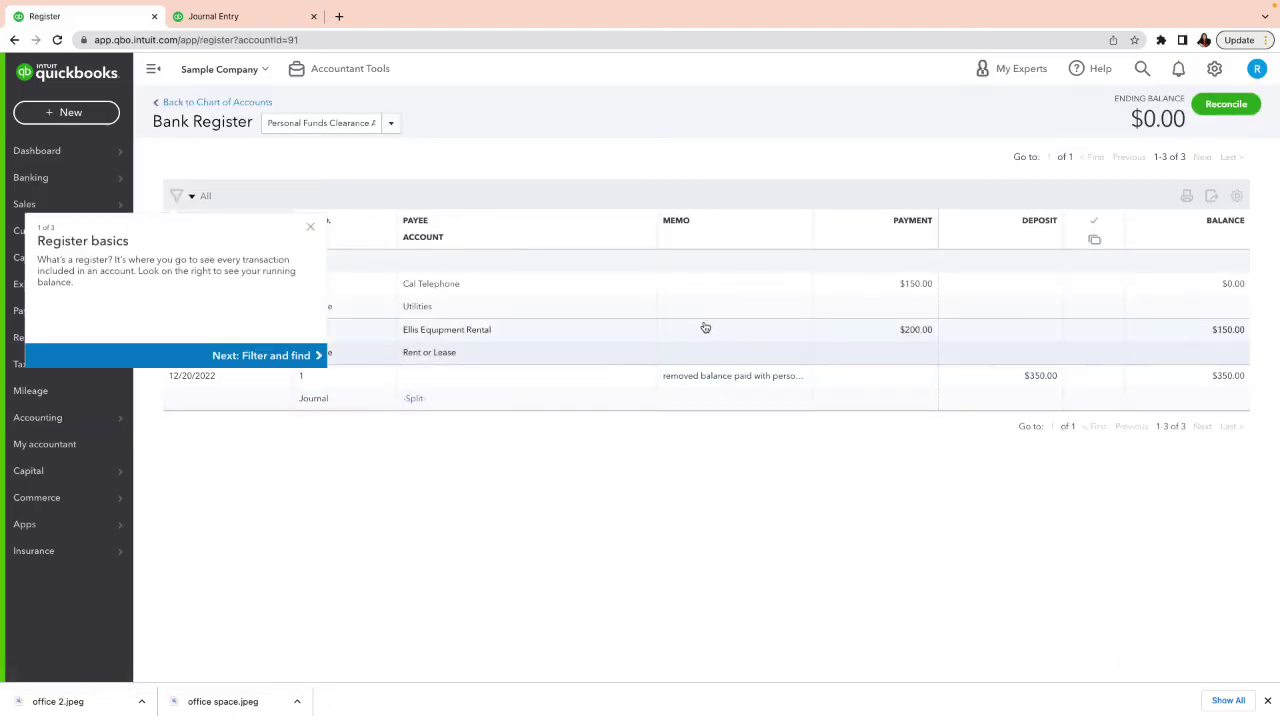
pyautogui.click(310, 229)
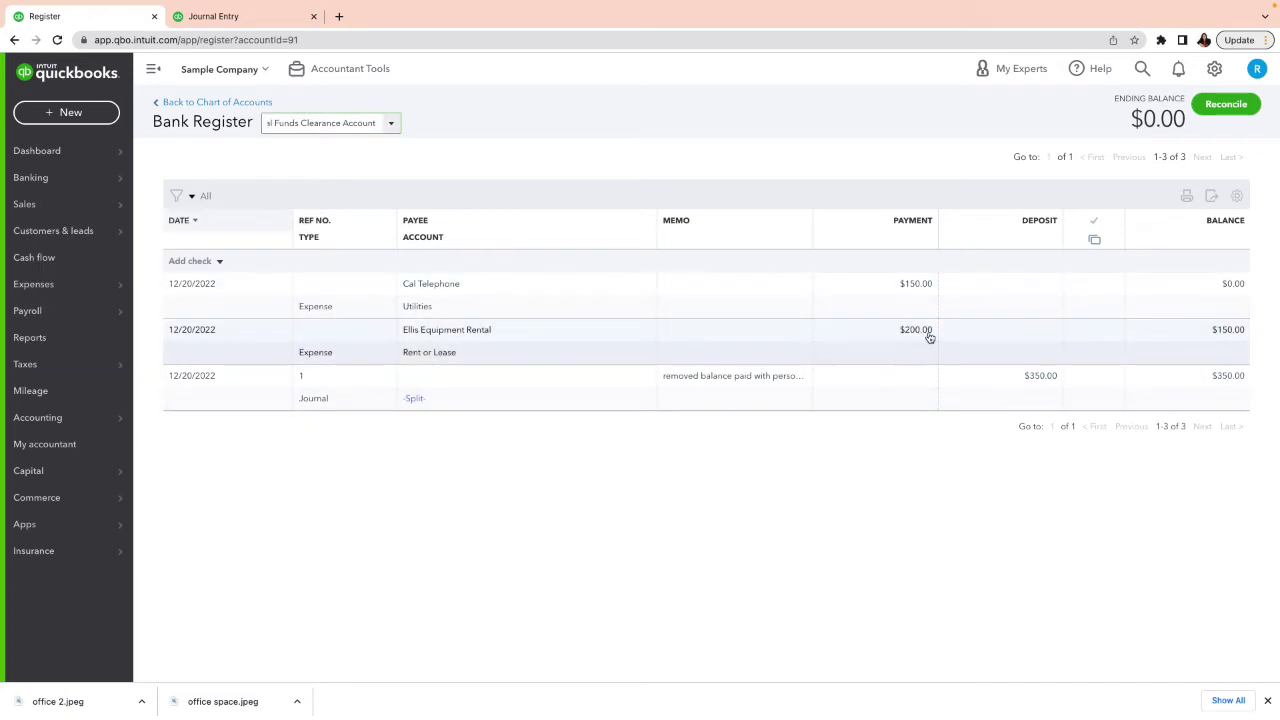
# Delete the $350.00 journal entry from the clearance register, then start a new sales receipt
pyautogui.click(1047, 381)
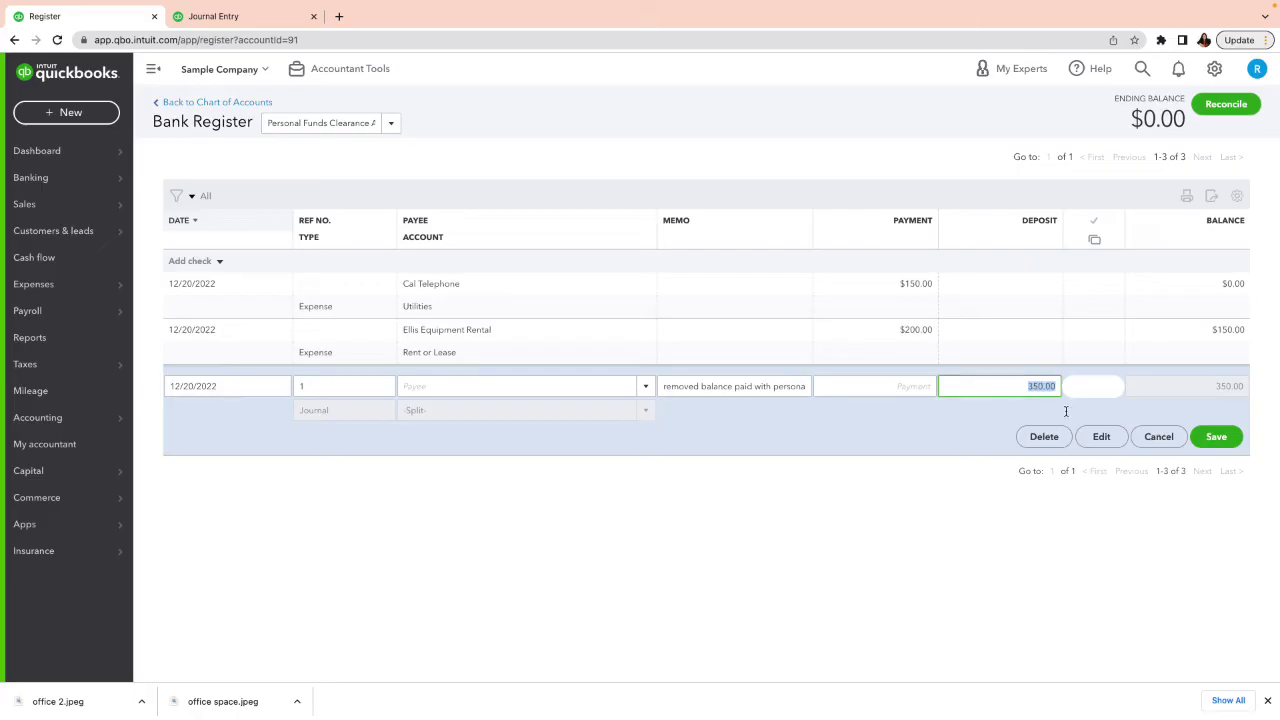
pyautogui.click(1050, 446)
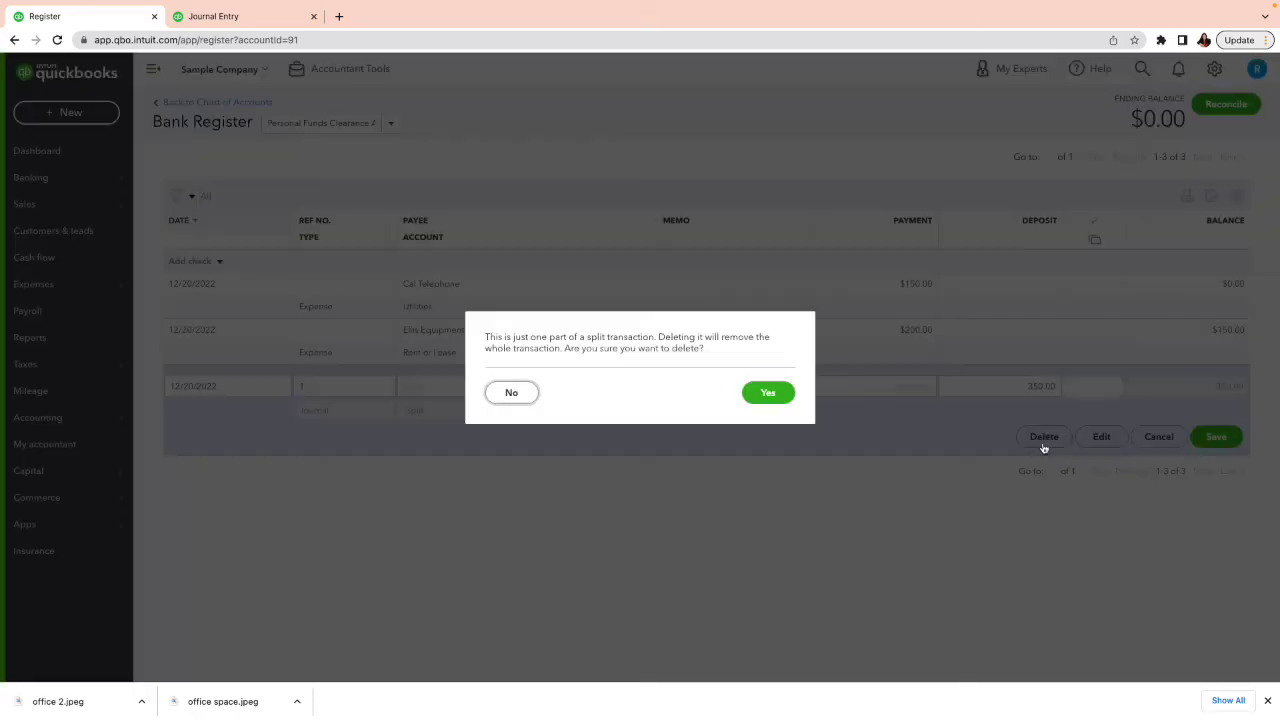
pyautogui.click(770, 398)
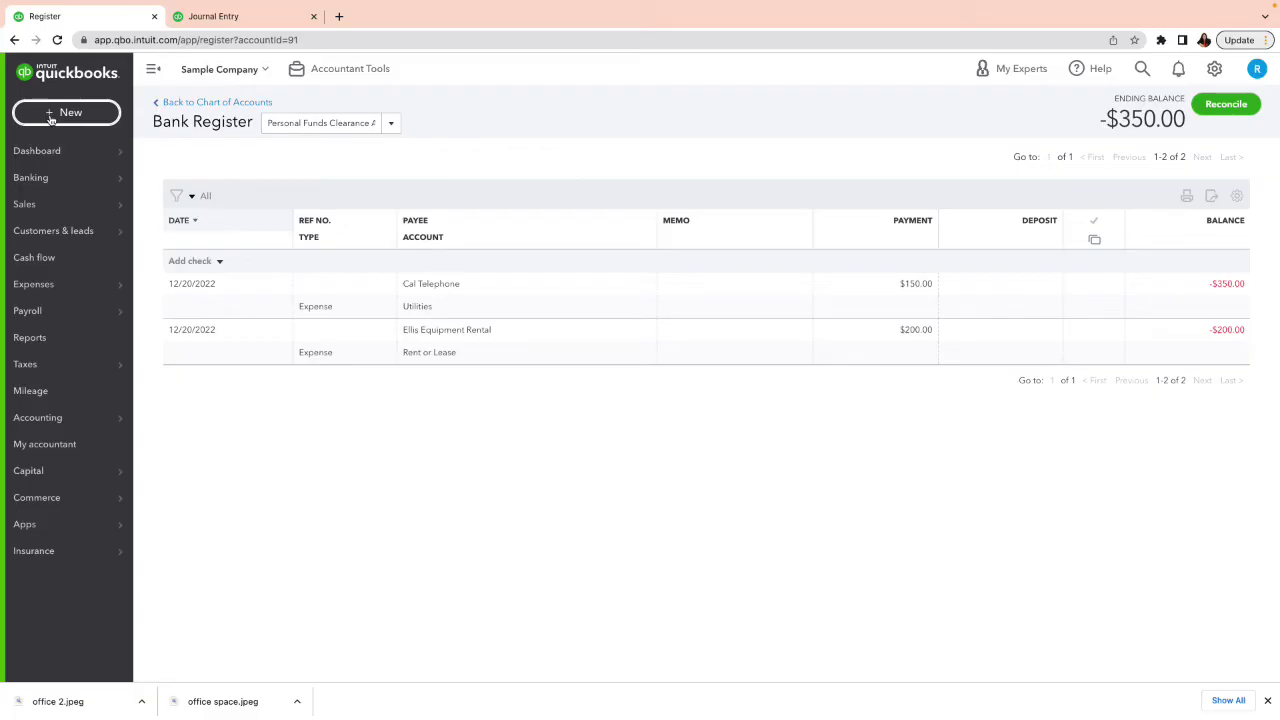
pyautogui.click(50, 116)
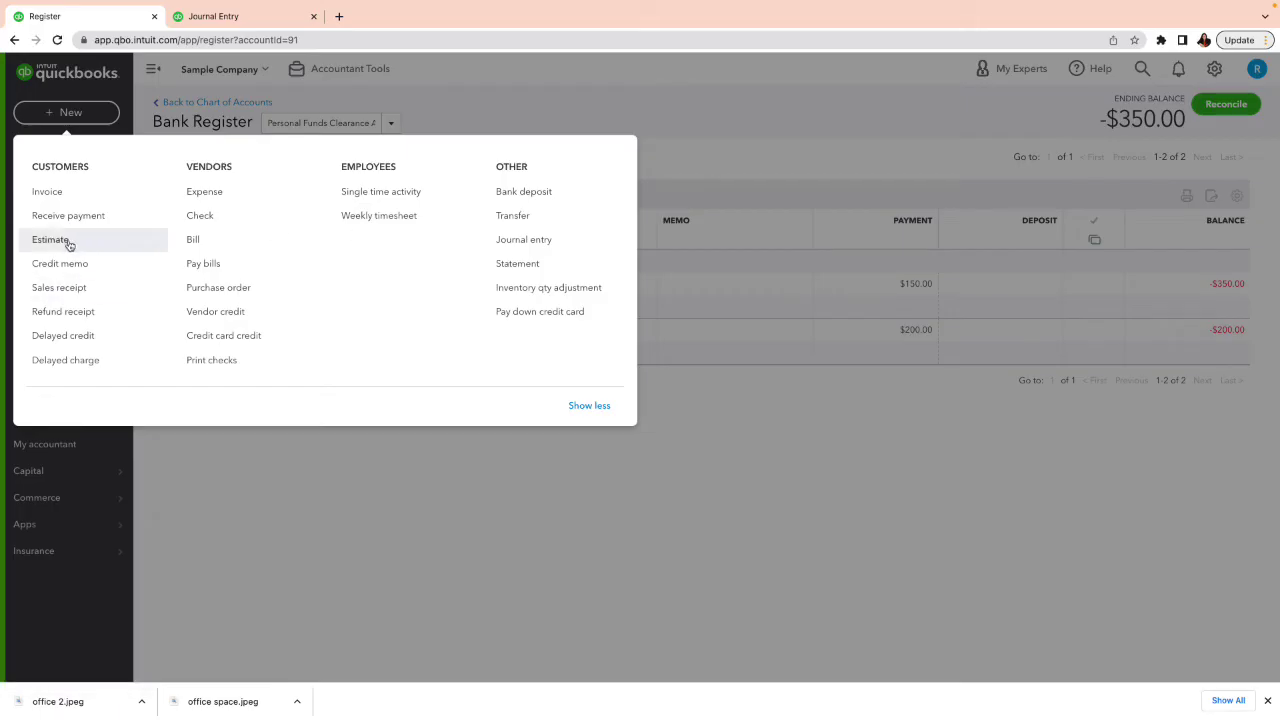
pyautogui.click(68, 288)
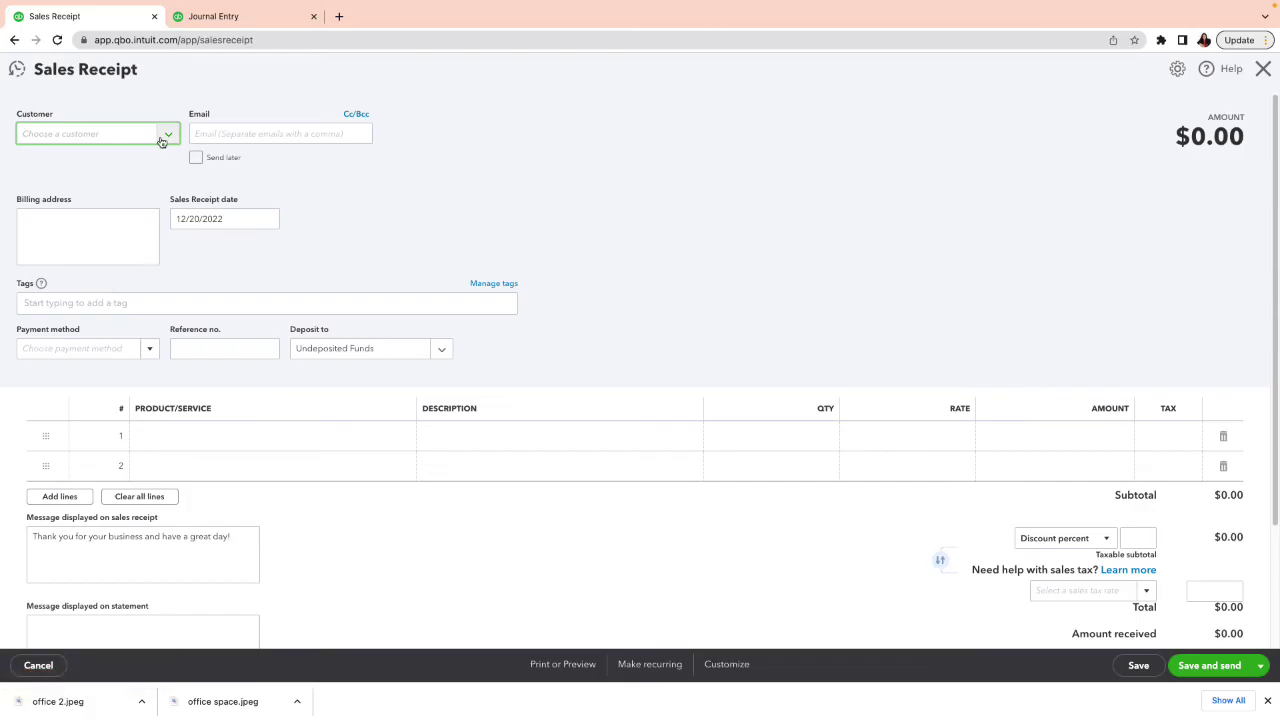
# Record a sales receipt for the bird sanctuary customer with one Design service at $75.00 and save it
pyautogui.click(161, 141)
pyautogui.click(97, 190)
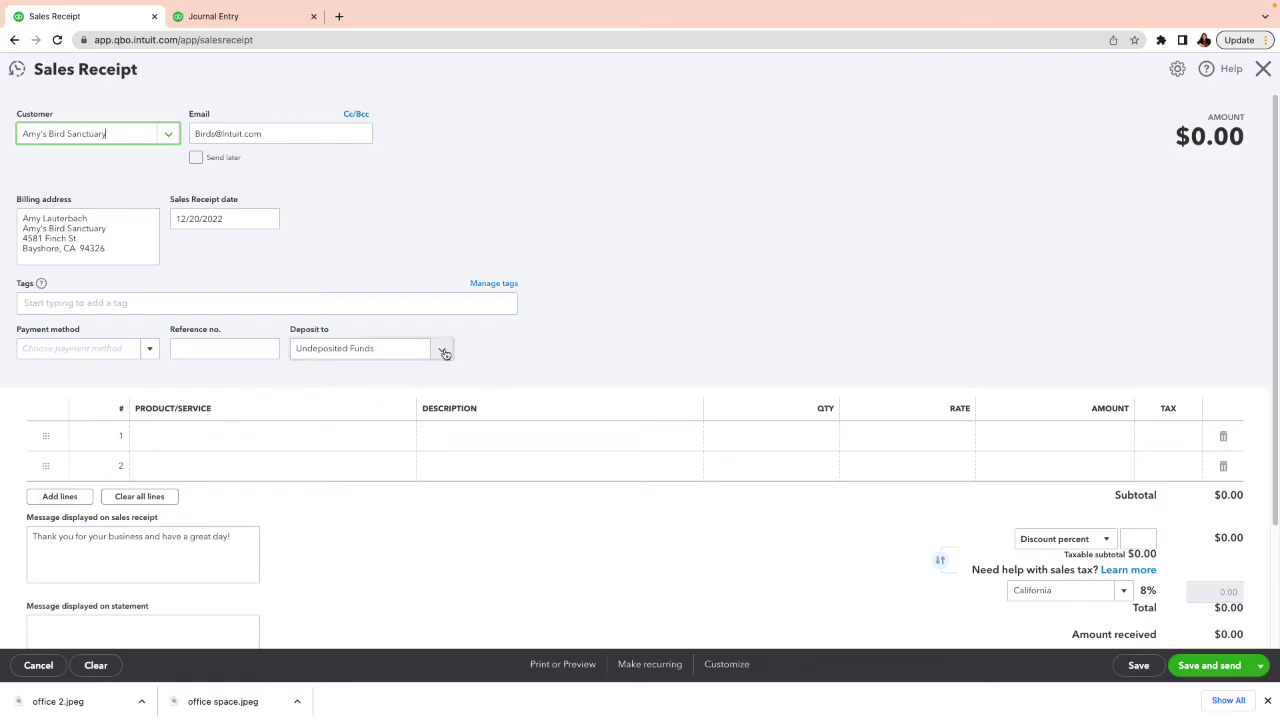
pyautogui.click(199, 437)
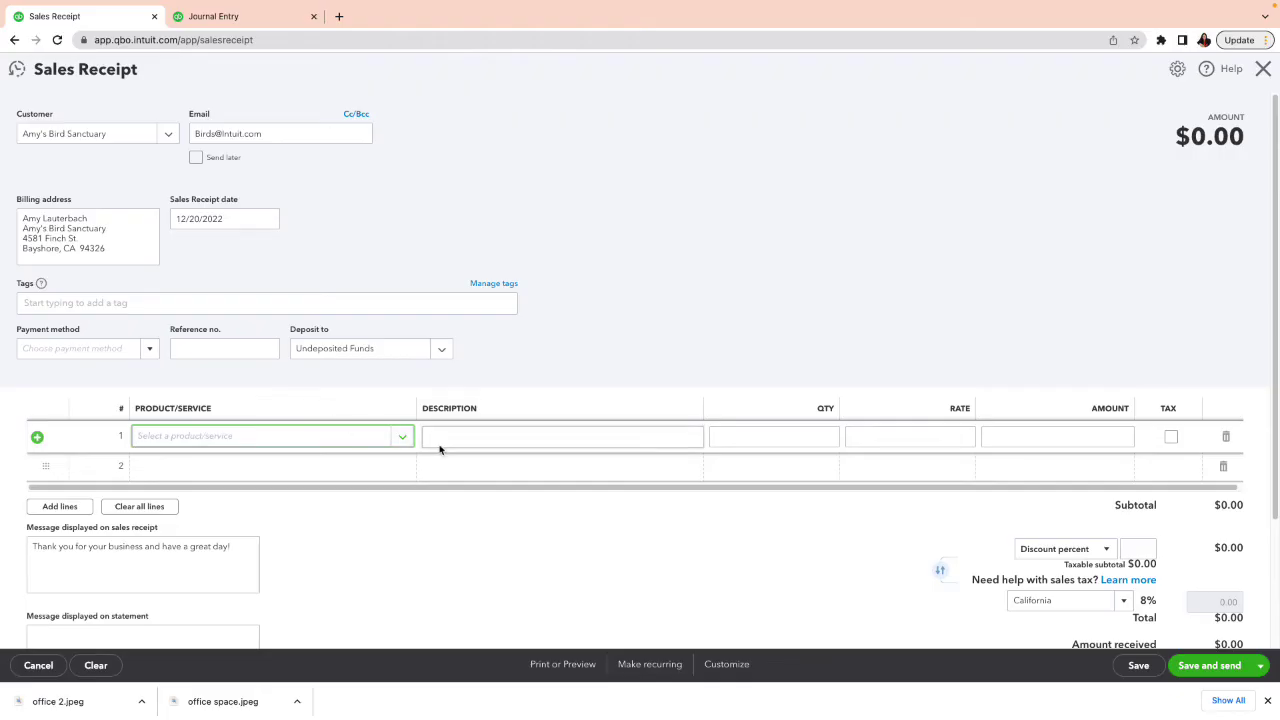
pyautogui.click(401, 437)
pyautogui.click(233, 499)
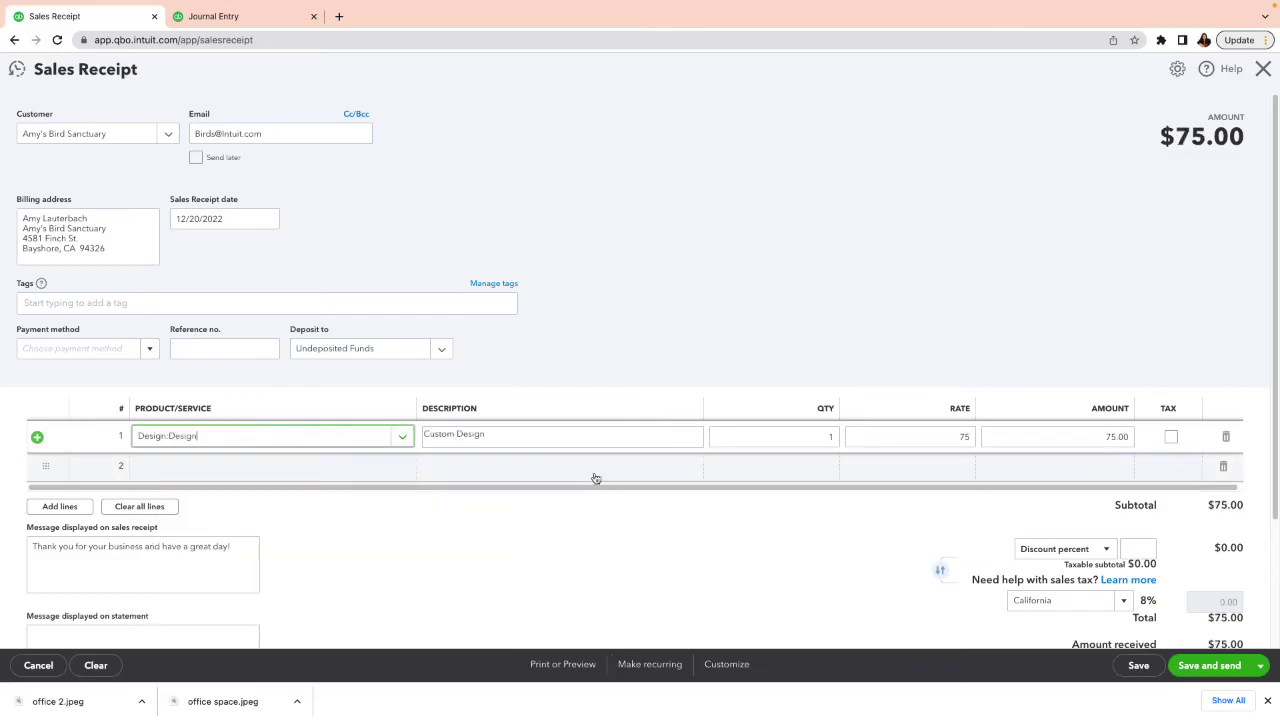
pyautogui.click(853, 520)
pyautogui.scroll(-1, 862, 505)
pyautogui.scroll(1, 864, 494)
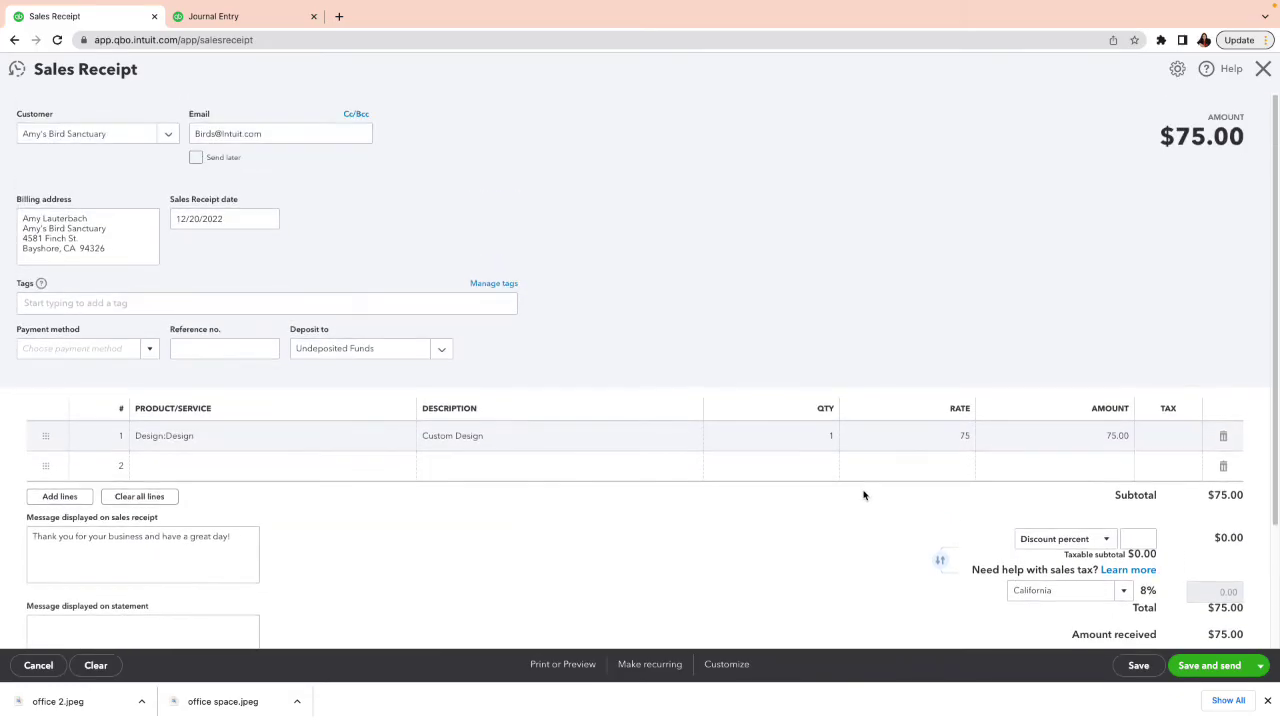
pyautogui.click(1259, 666)
pyautogui.click(1218, 645)
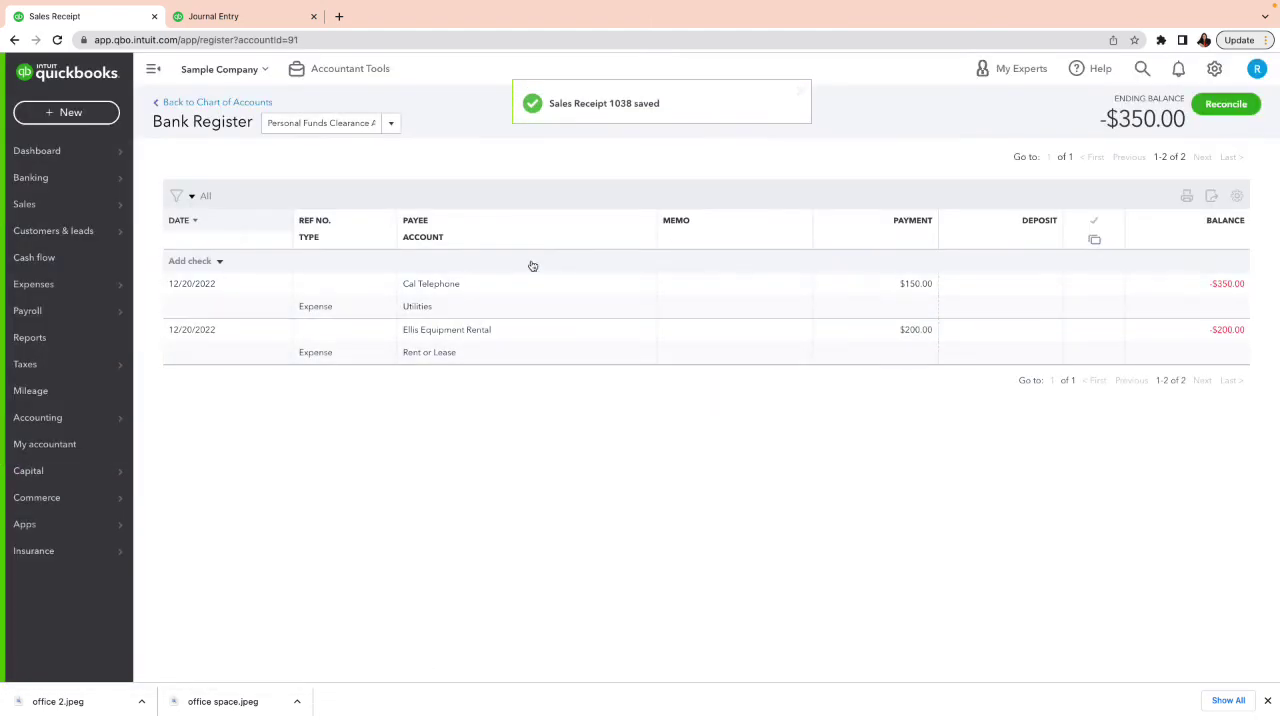
# Create a bank deposit including the bird sanctuary's $75.00 sales receipt
pyautogui.click(52, 116)
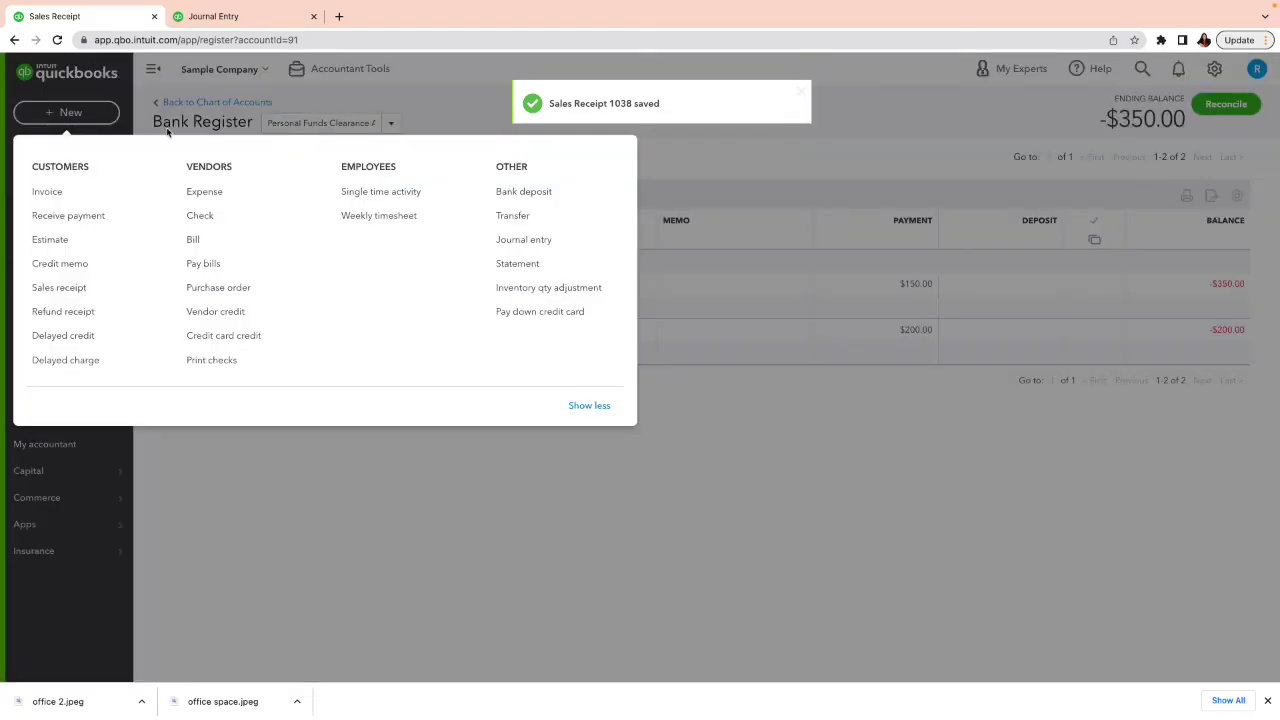
pyautogui.click(541, 194)
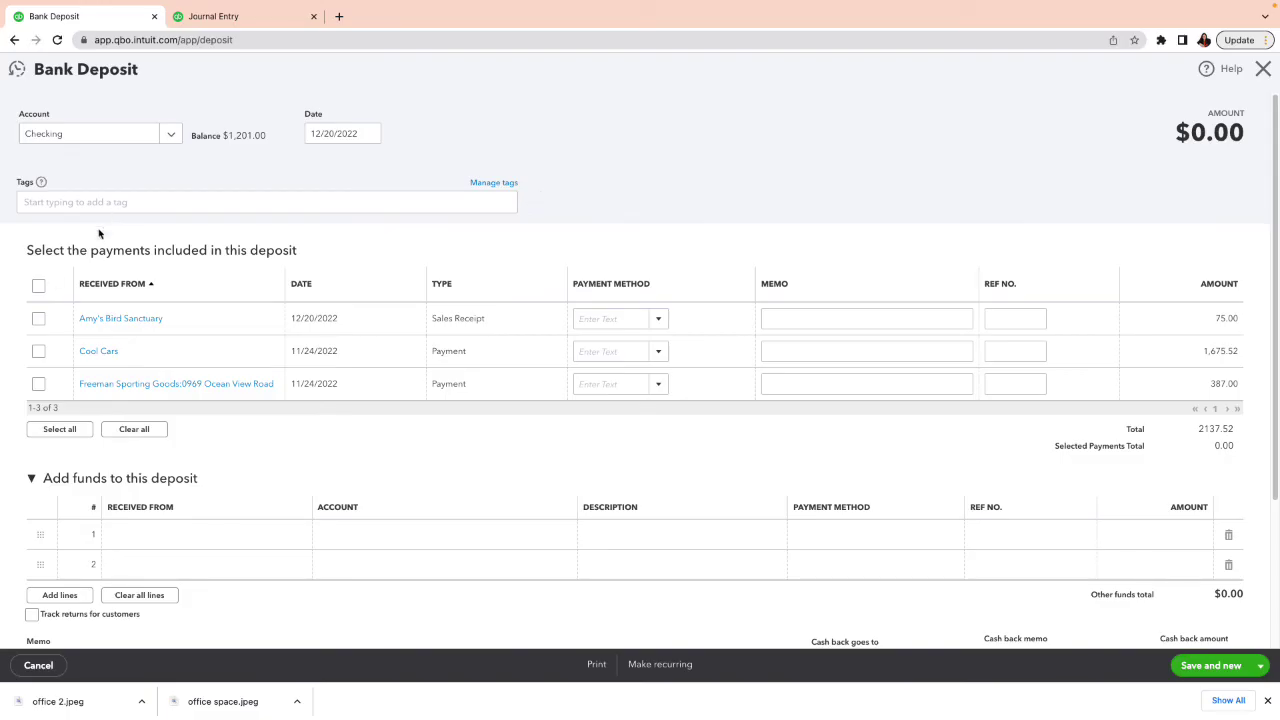
pyautogui.click(38, 318)
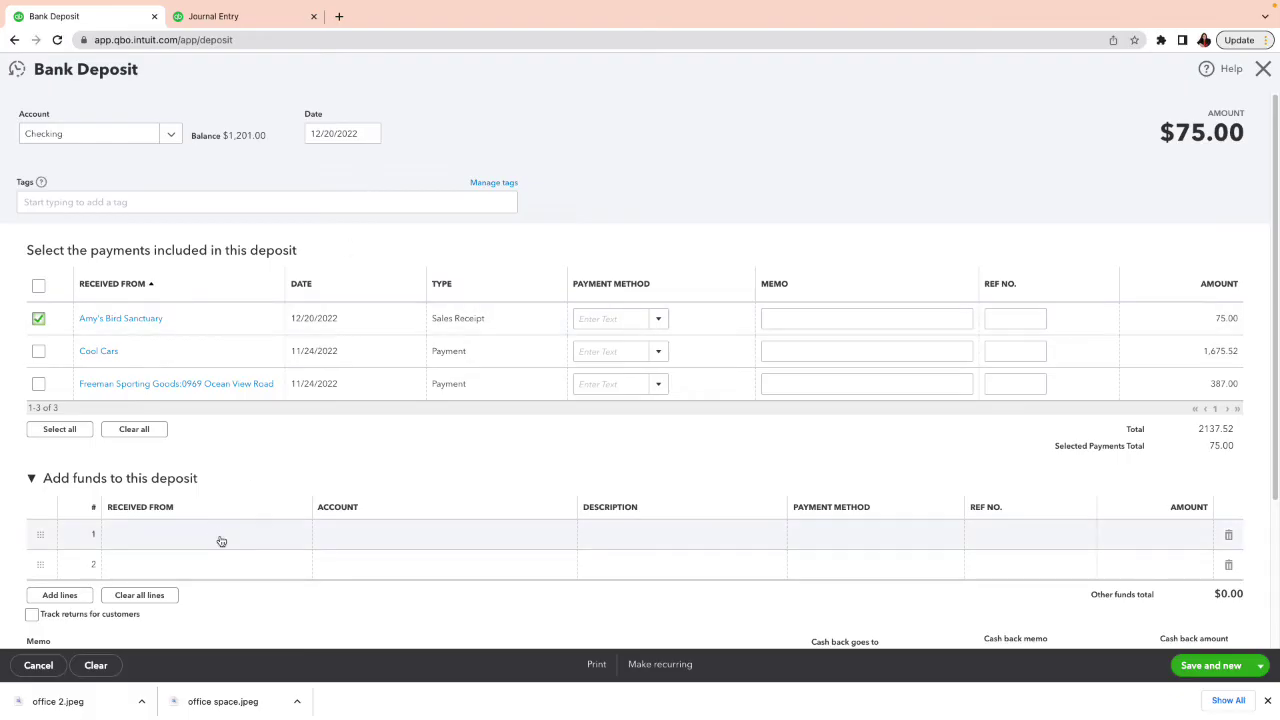
pyautogui.click(170, 138)
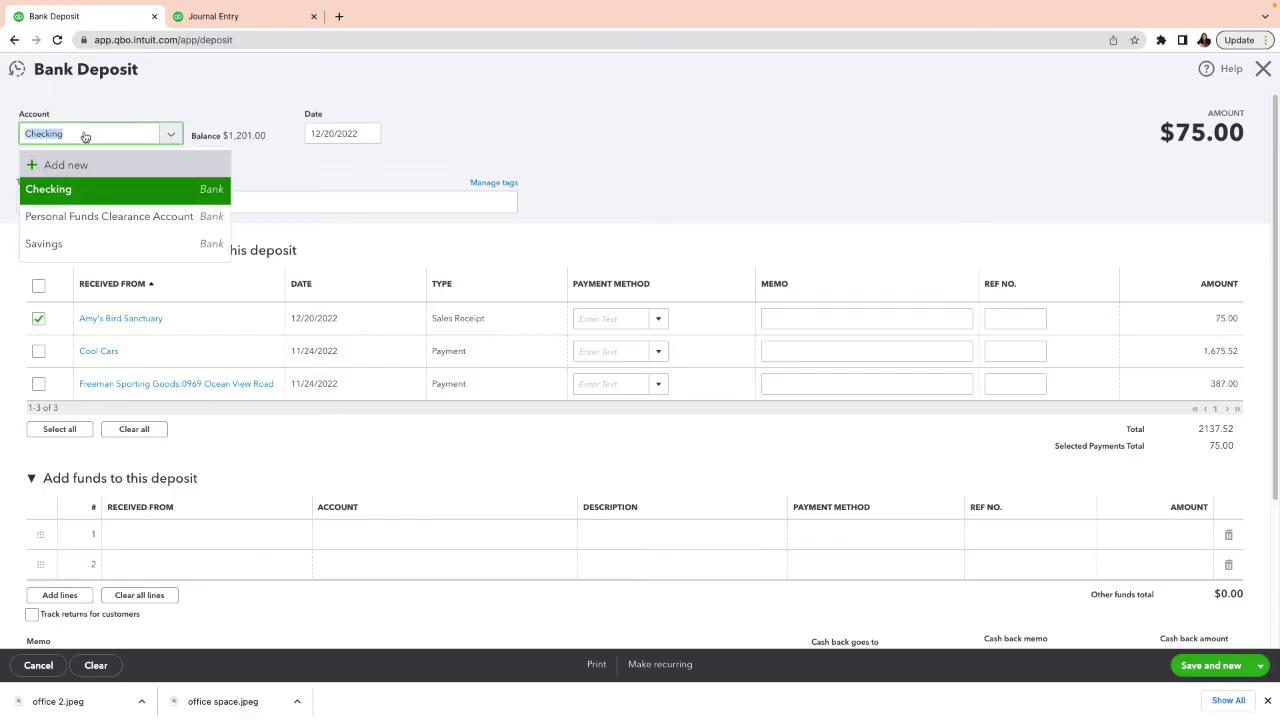
# Set the deposit account to Personal Funds Clearance Account and save and close the deposit
pyautogui.click(194, 136)
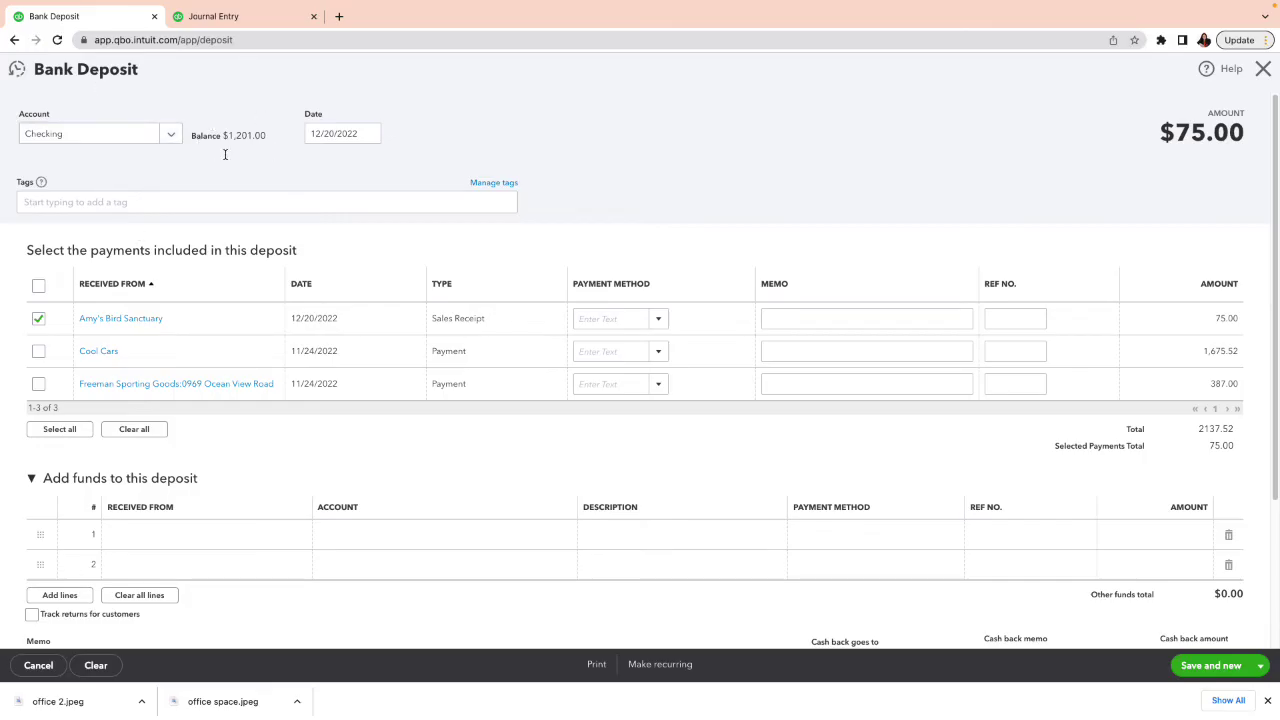
pyautogui.click(170, 137)
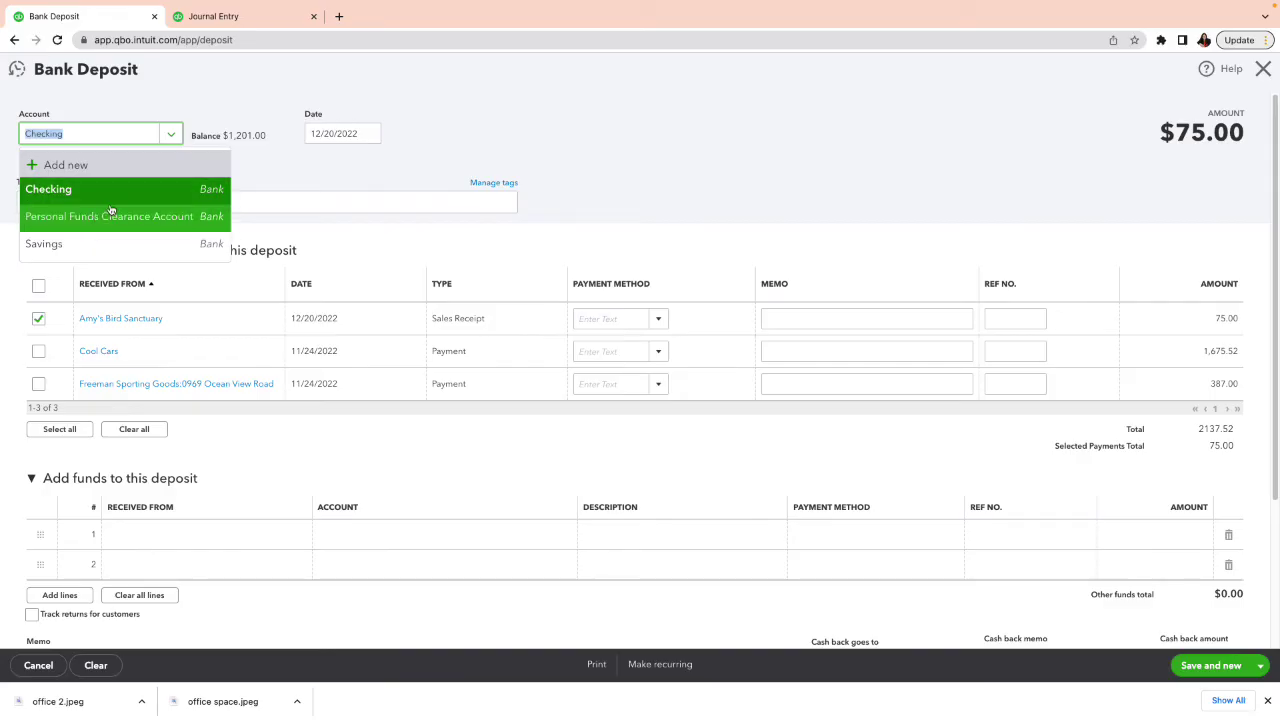
pyautogui.click(171, 134)
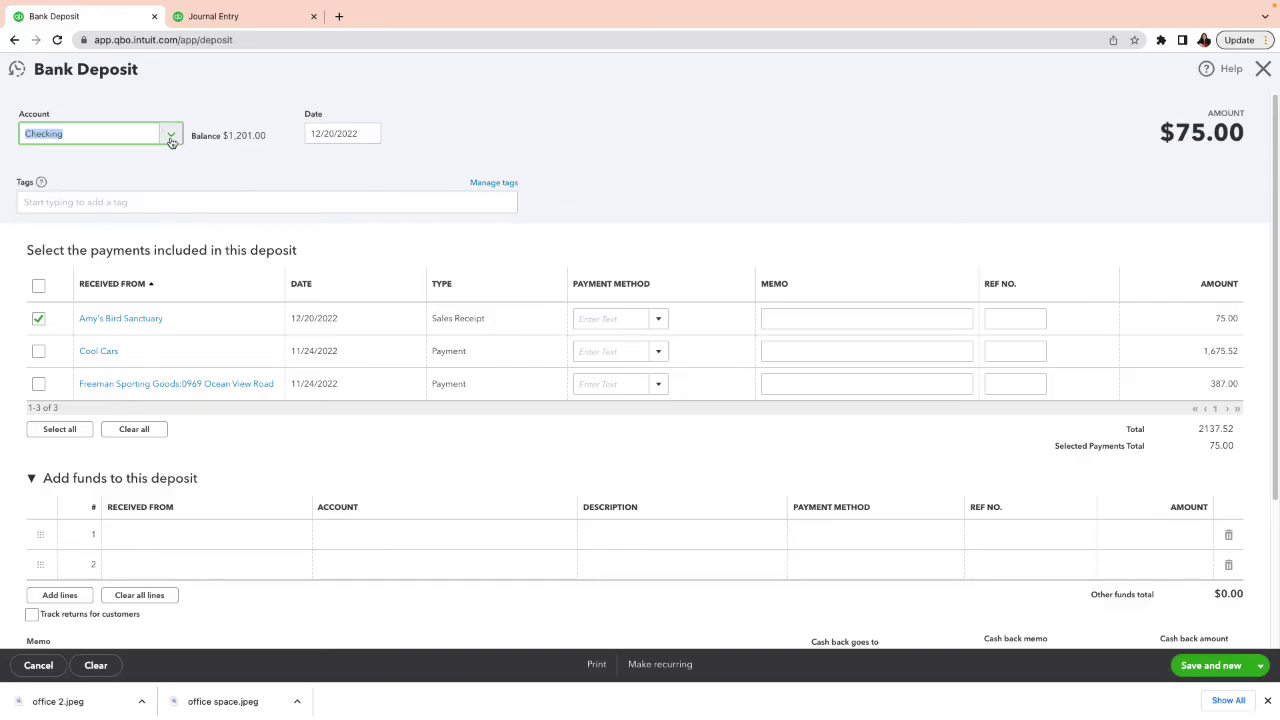
pyautogui.click(171, 134)
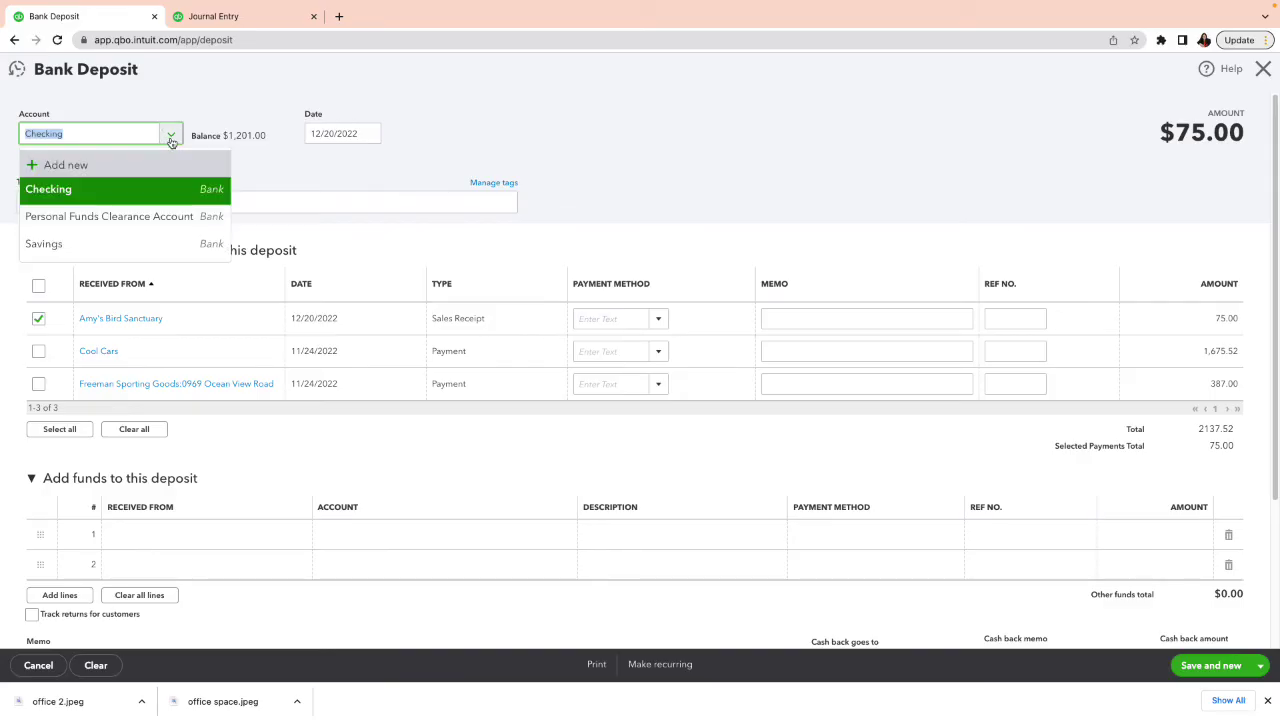
pyautogui.click(116, 218)
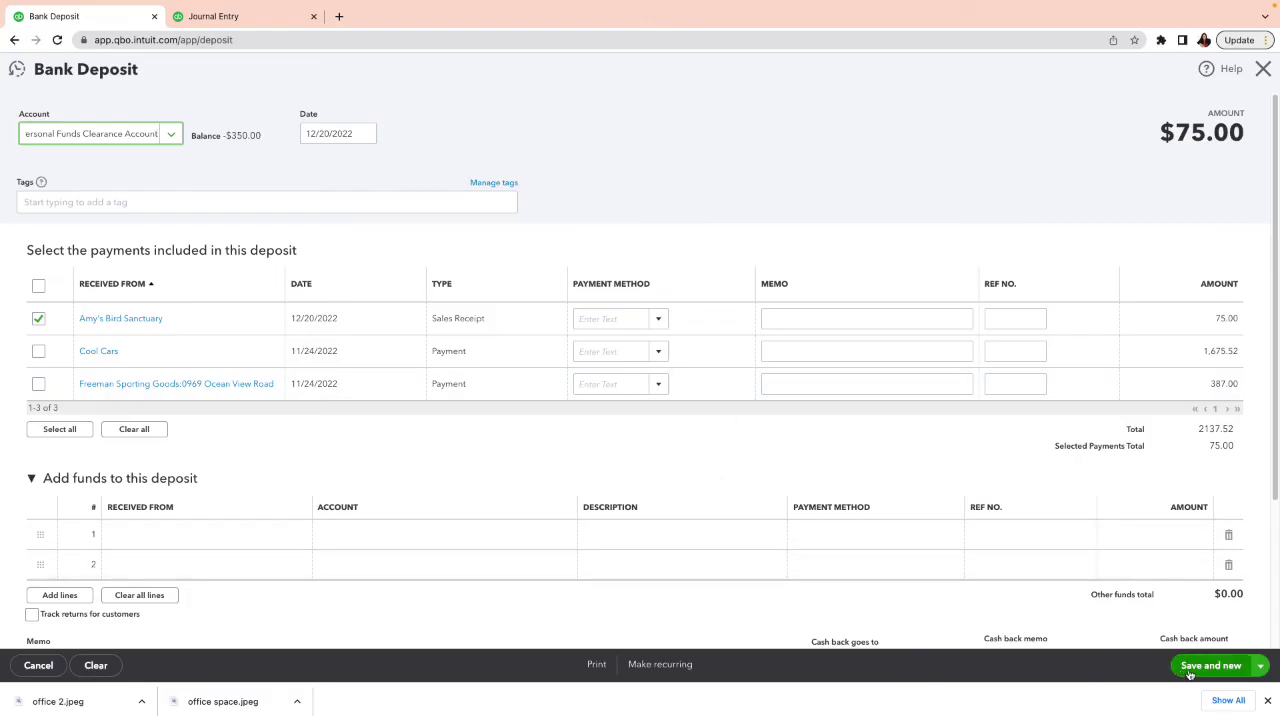
pyautogui.click(1257, 666)
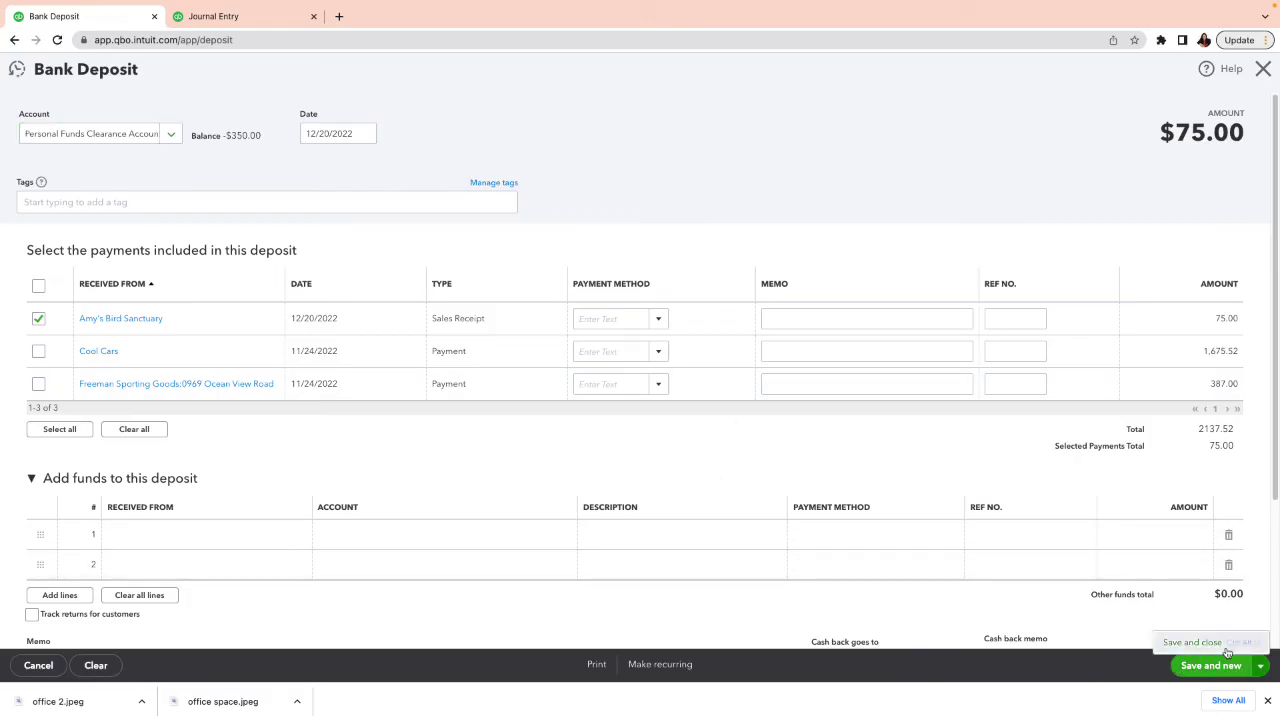
pyautogui.click(1245, 644)
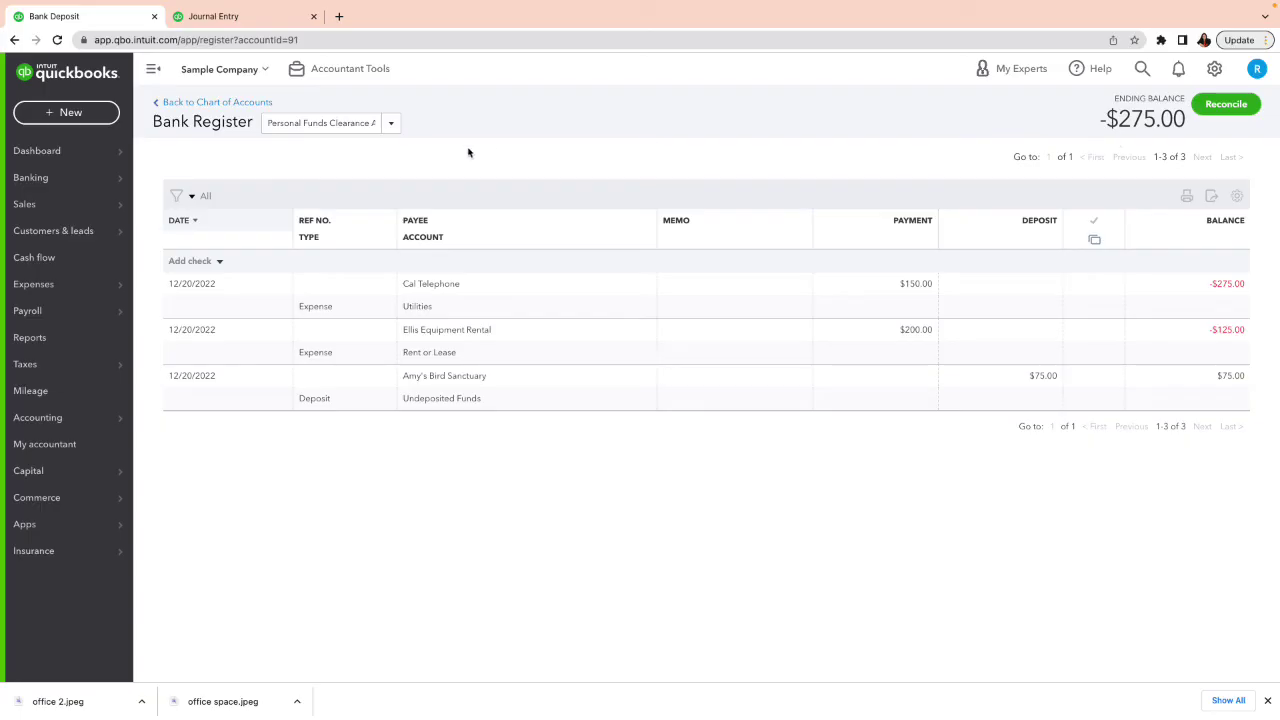
# Close Journal Entry #1 and start a new transfer from Owner's Investment
pyautogui.click(228, 20)
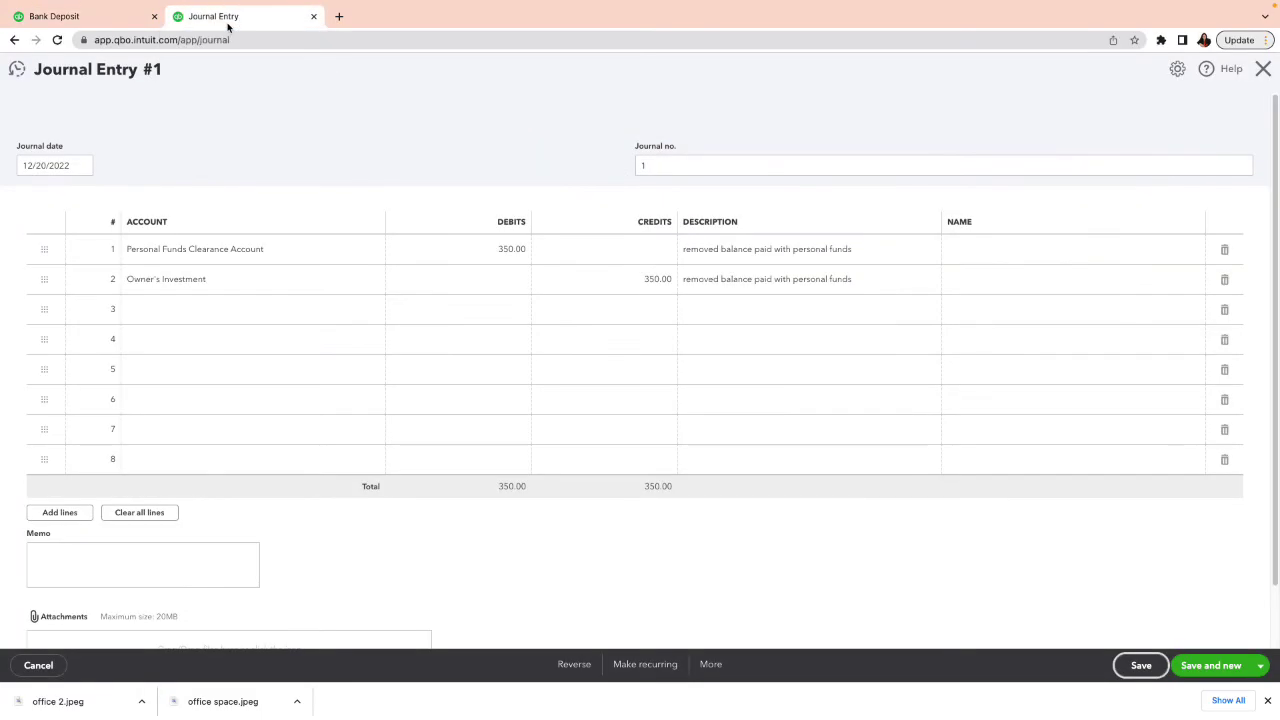
pyautogui.click(1263, 69)
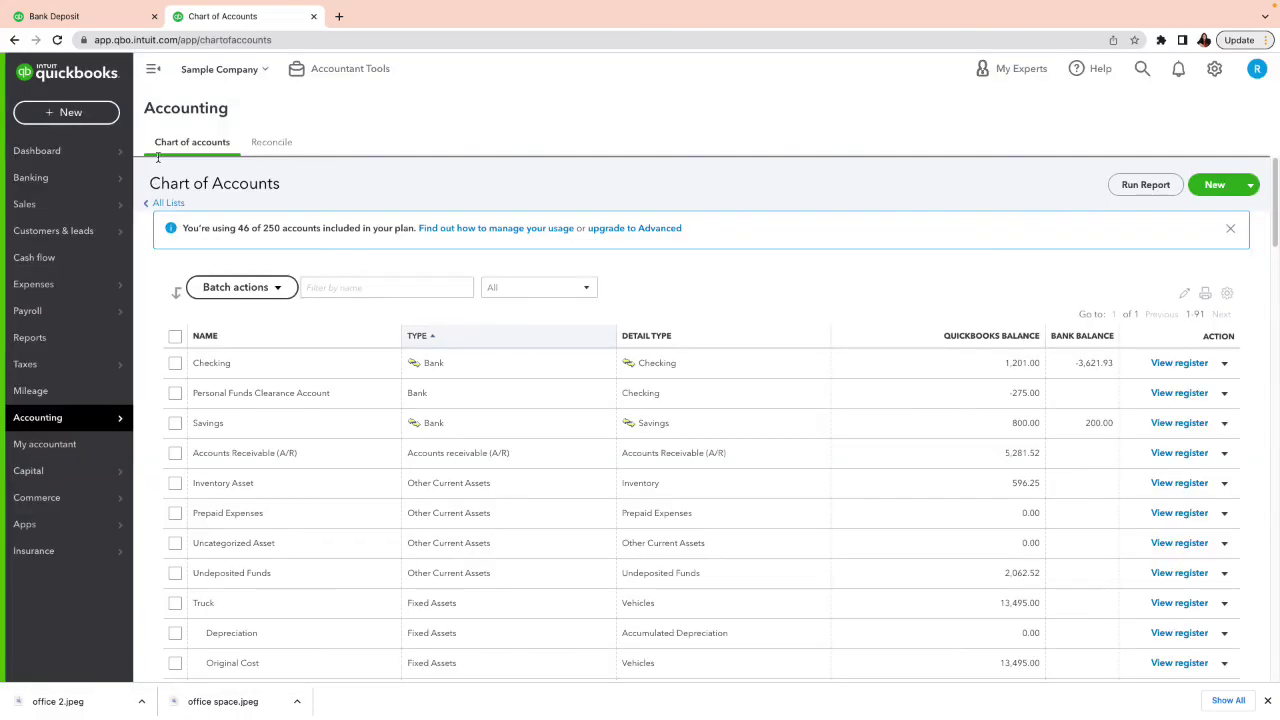
pyautogui.click(47, 116)
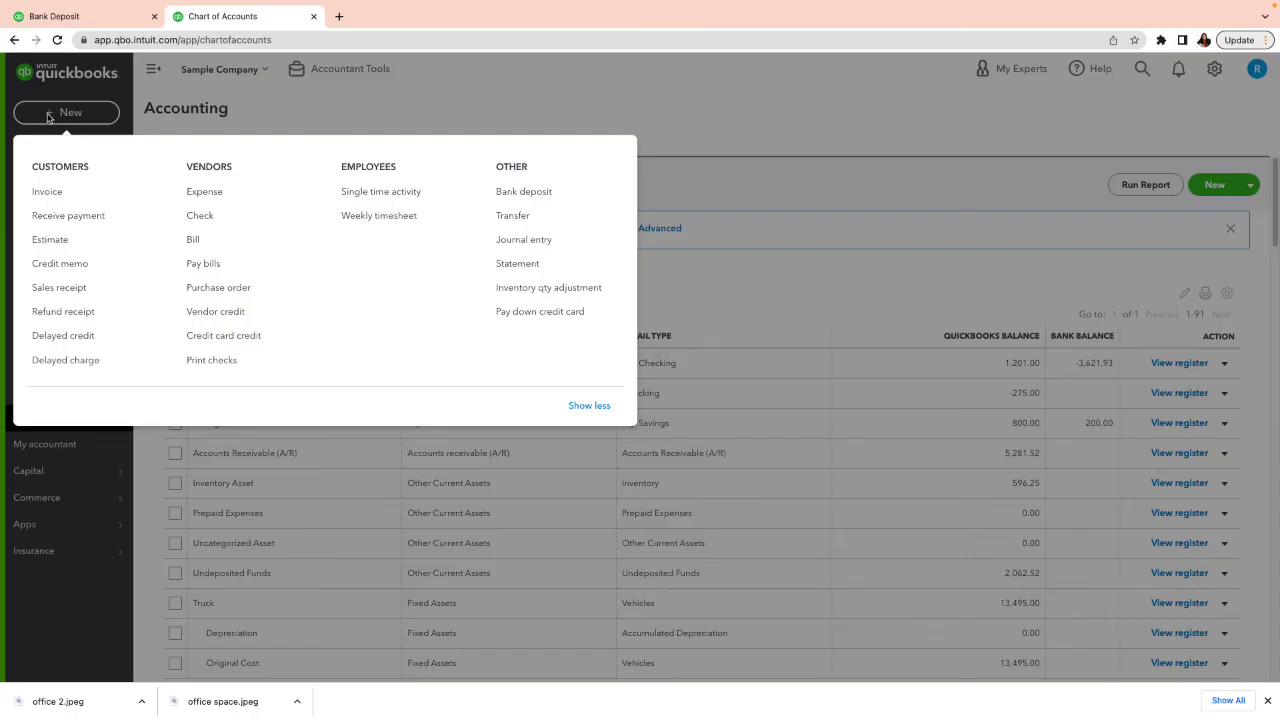
pyautogui.click(535, 220)
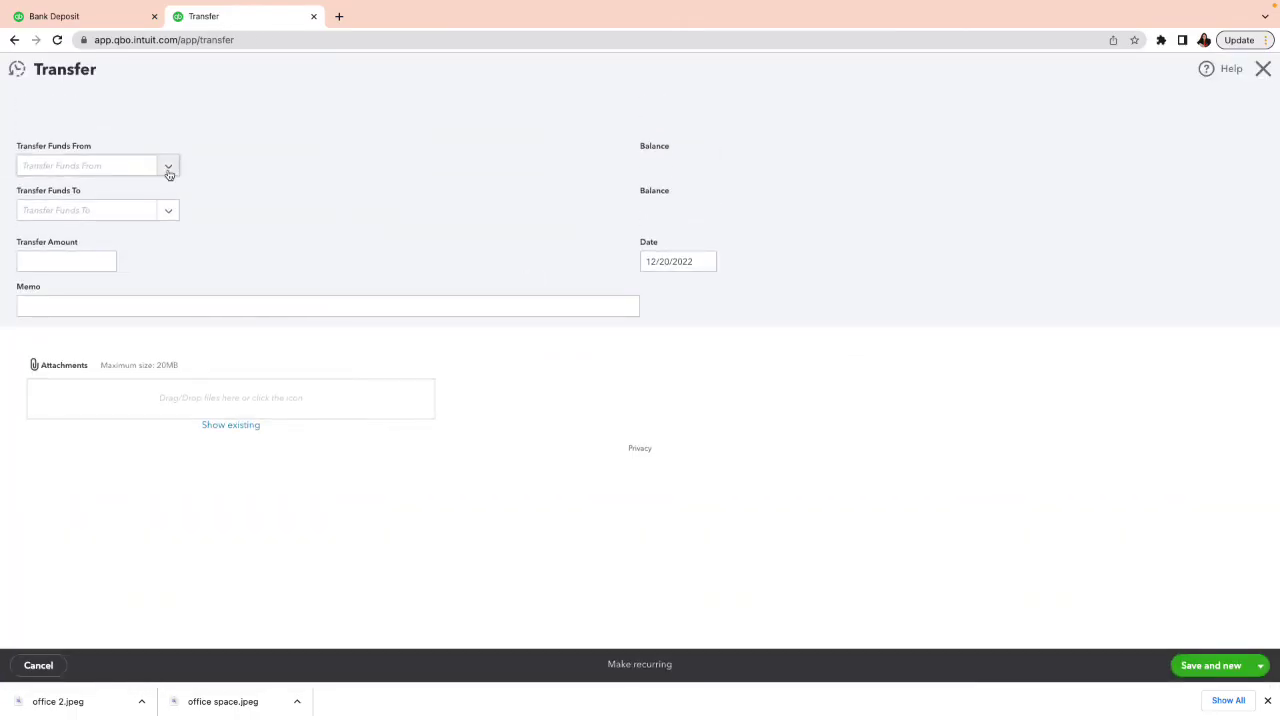
pyautogui.click(168, 168)
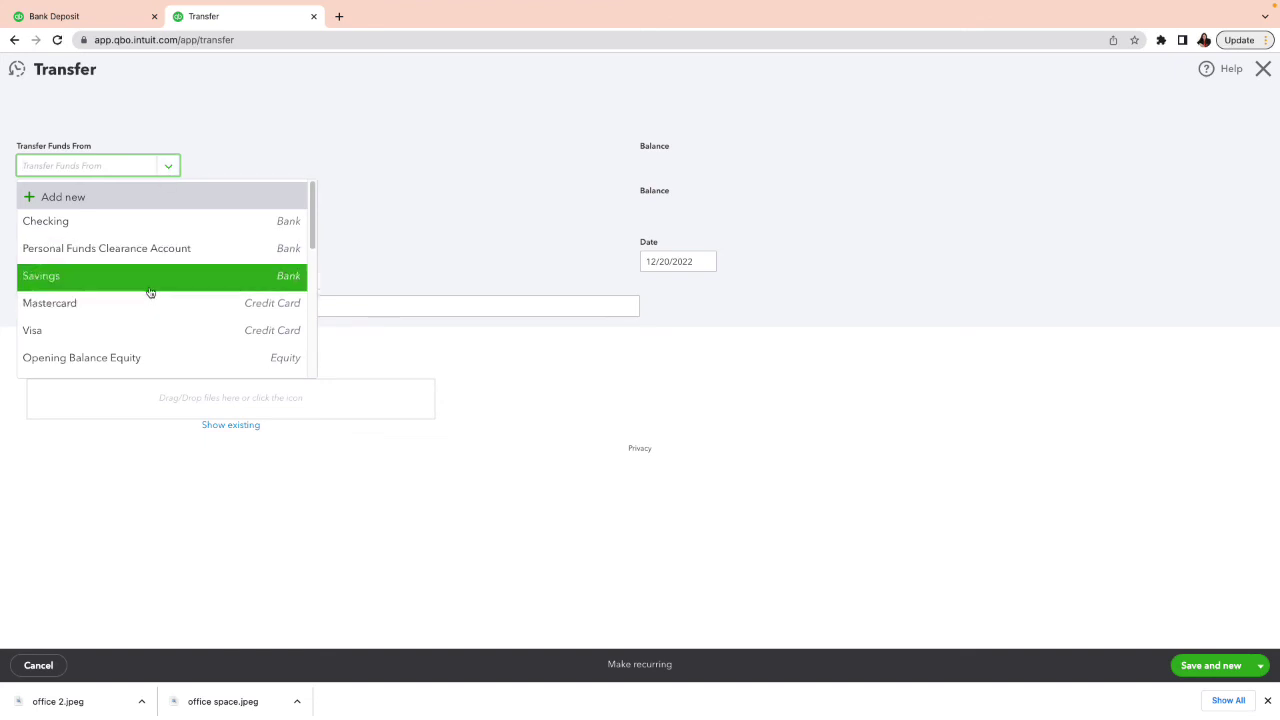
pyautogui.scroll(-2, 151, 289)
pyautogui.scroll(-1, 151, 287)
pyautogui.scroll(2, 152, 286)
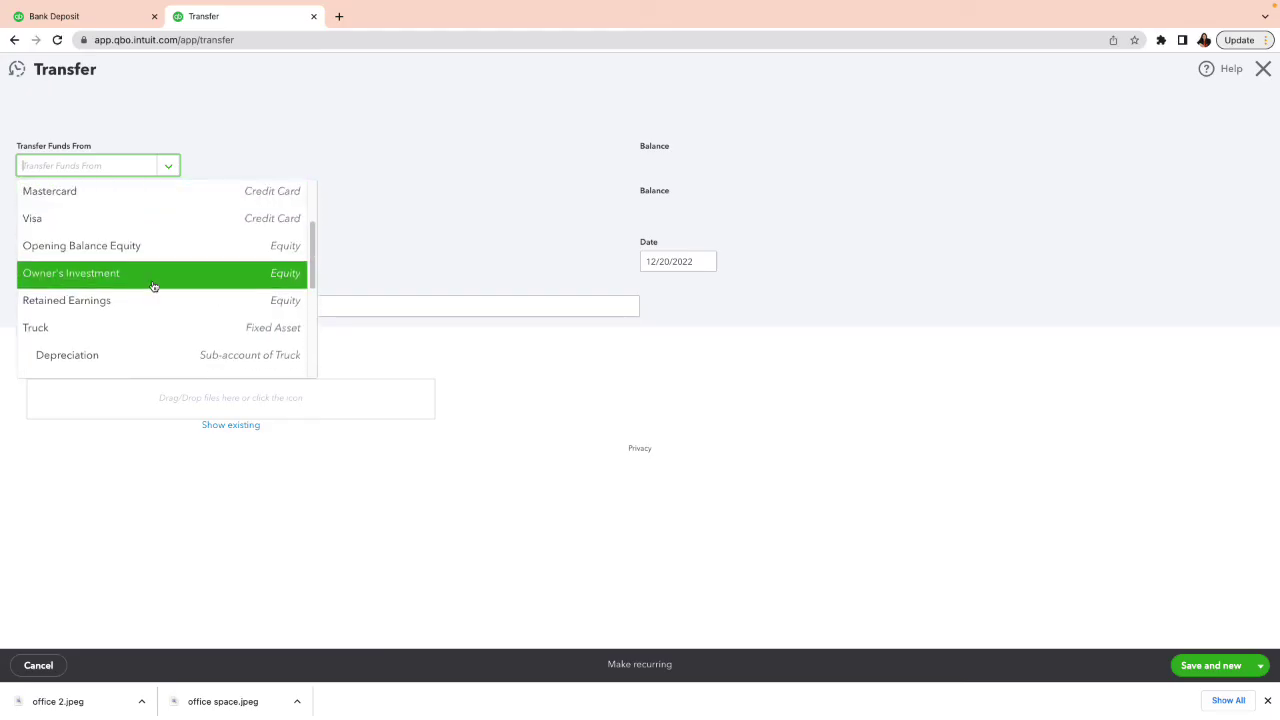
pyautogui.click(149, 282)
# Send the 275.00 transfer to Personal Funds Clearance Account and save and close it
pyautogui.click(168, 210)
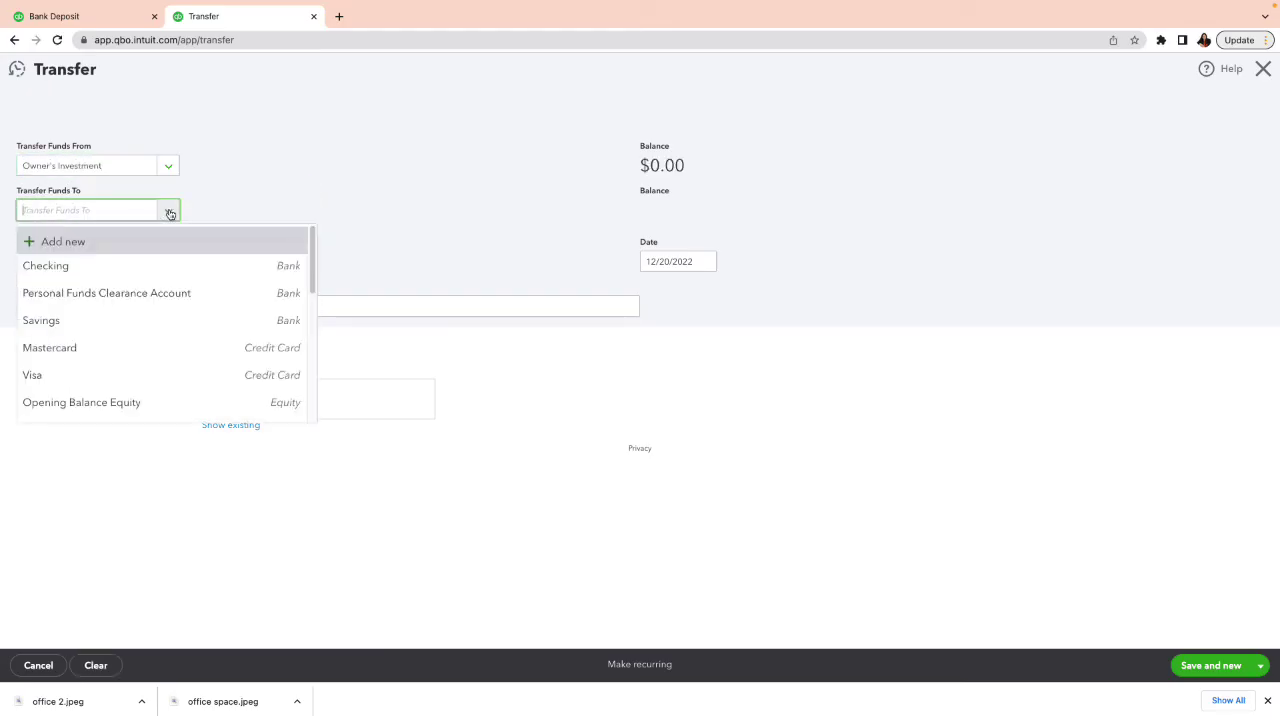
pyautogui.click(142, 293)
pyautogui.click(80, 263)
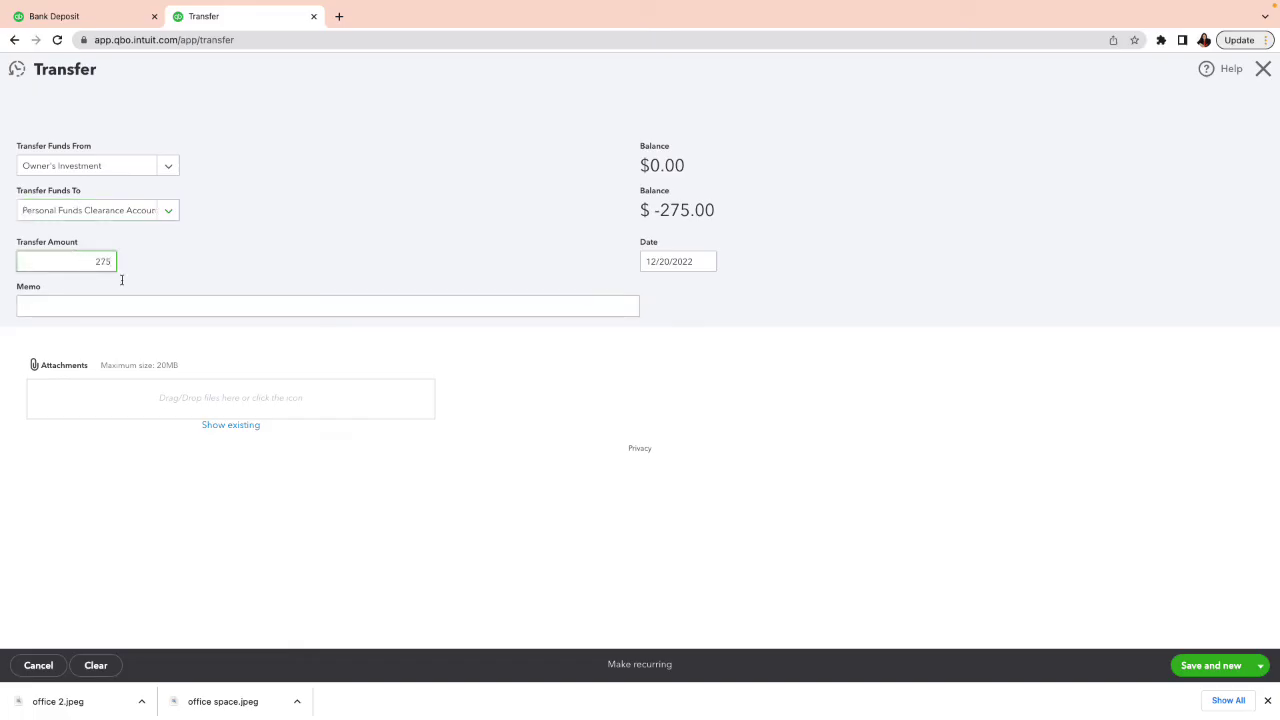
pyautogui.click(122, 280)
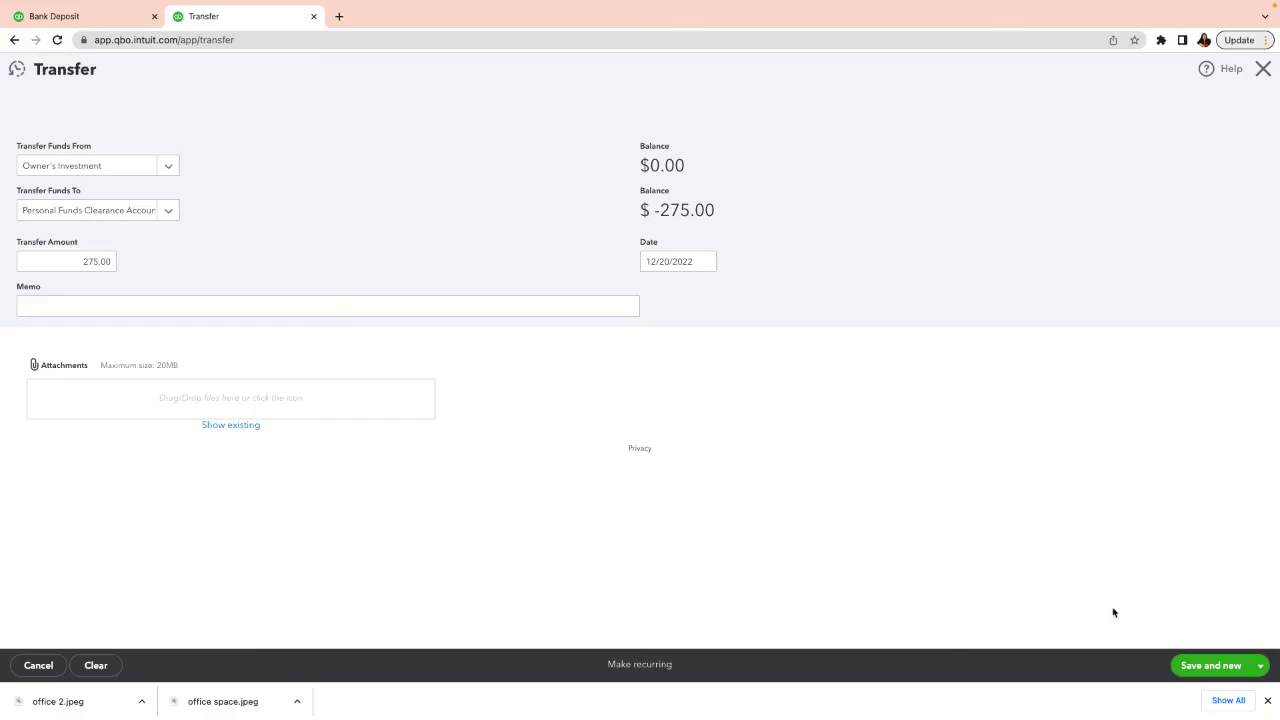
pyautogui.click(1258, 666)
pyautogui.click(1192, 646)
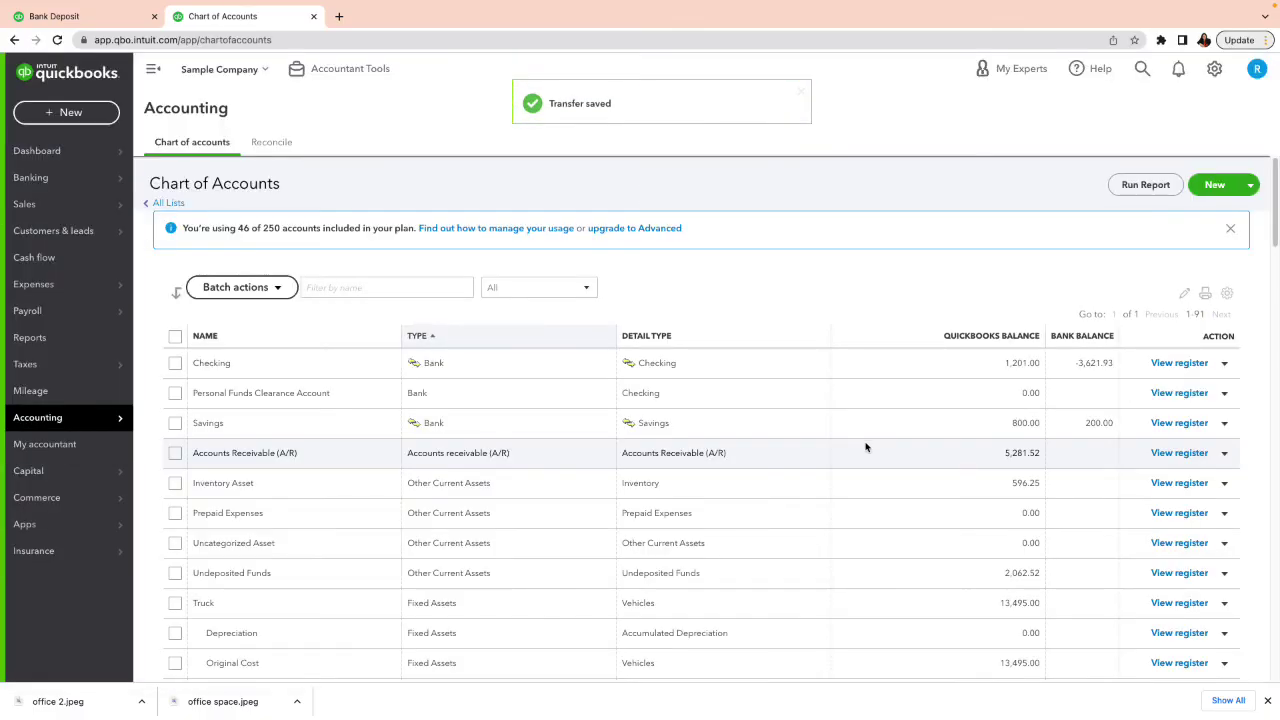
# Open the Personal Funds Clearance Account register, showing four transactions at $0.00, and begin reconciling
pyautogui.click(1179, 396)
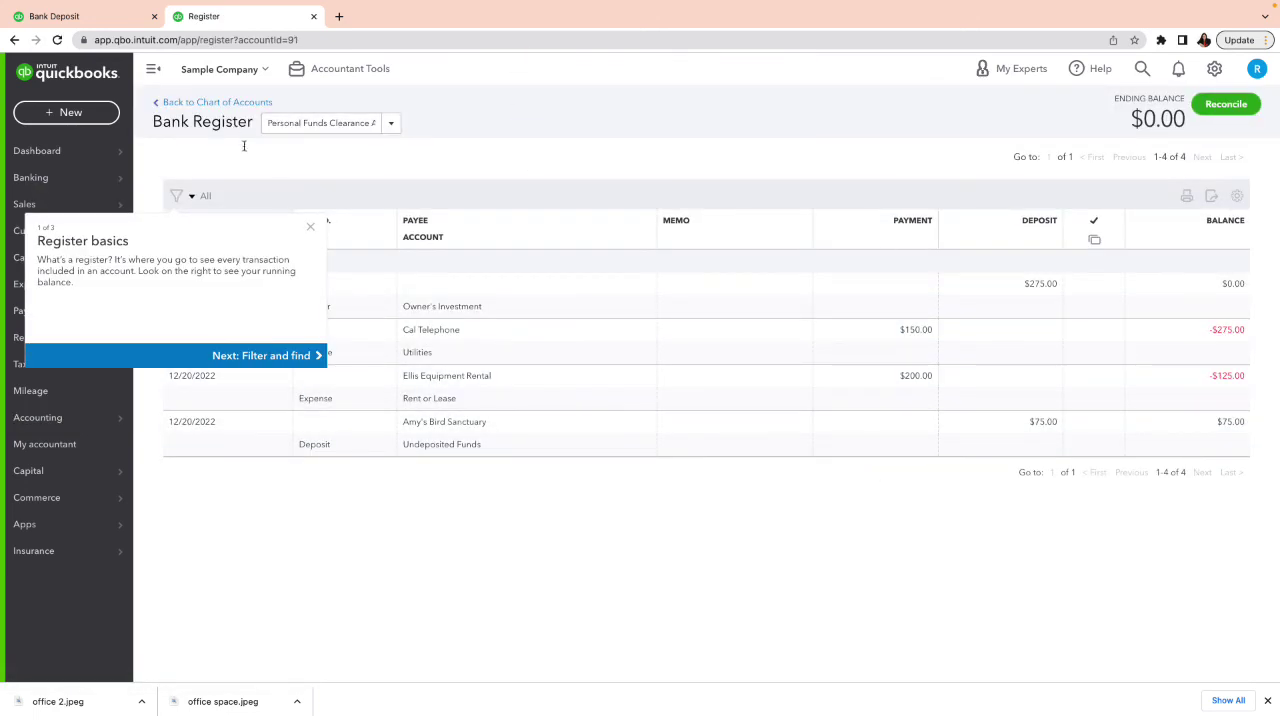
pyautogui.click(311, 229)
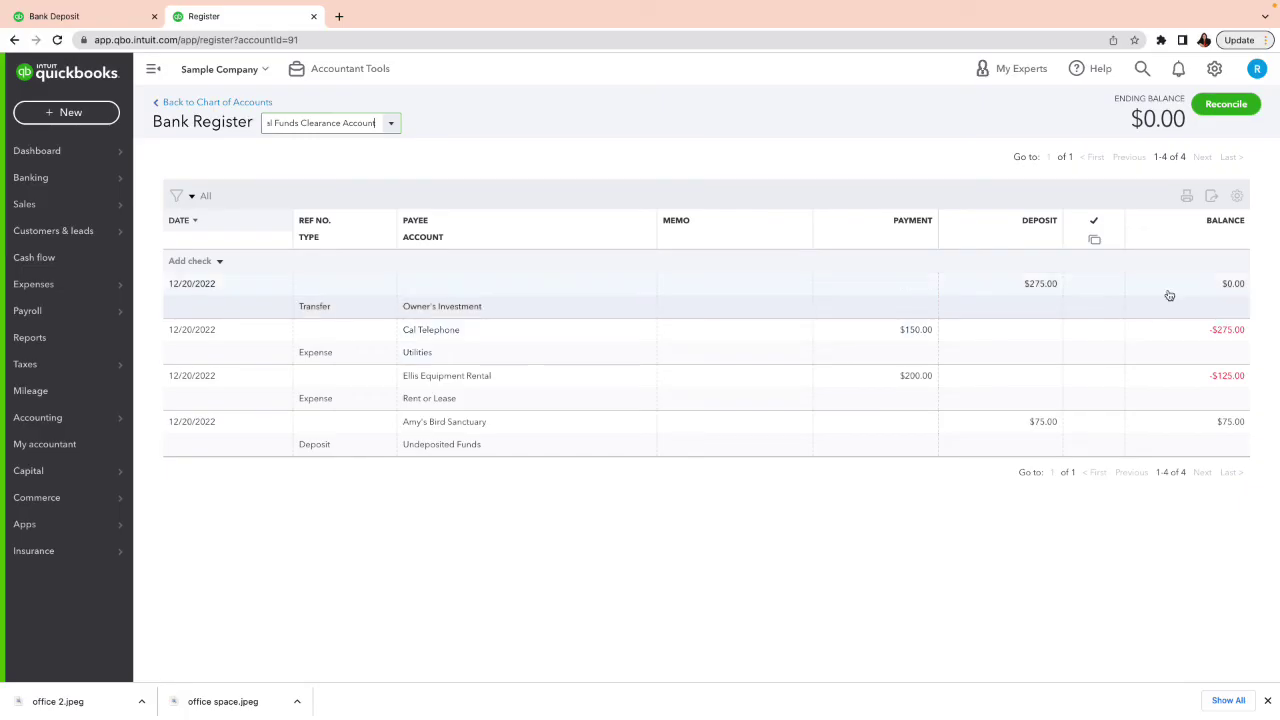
pyautogui.click(246, 104)
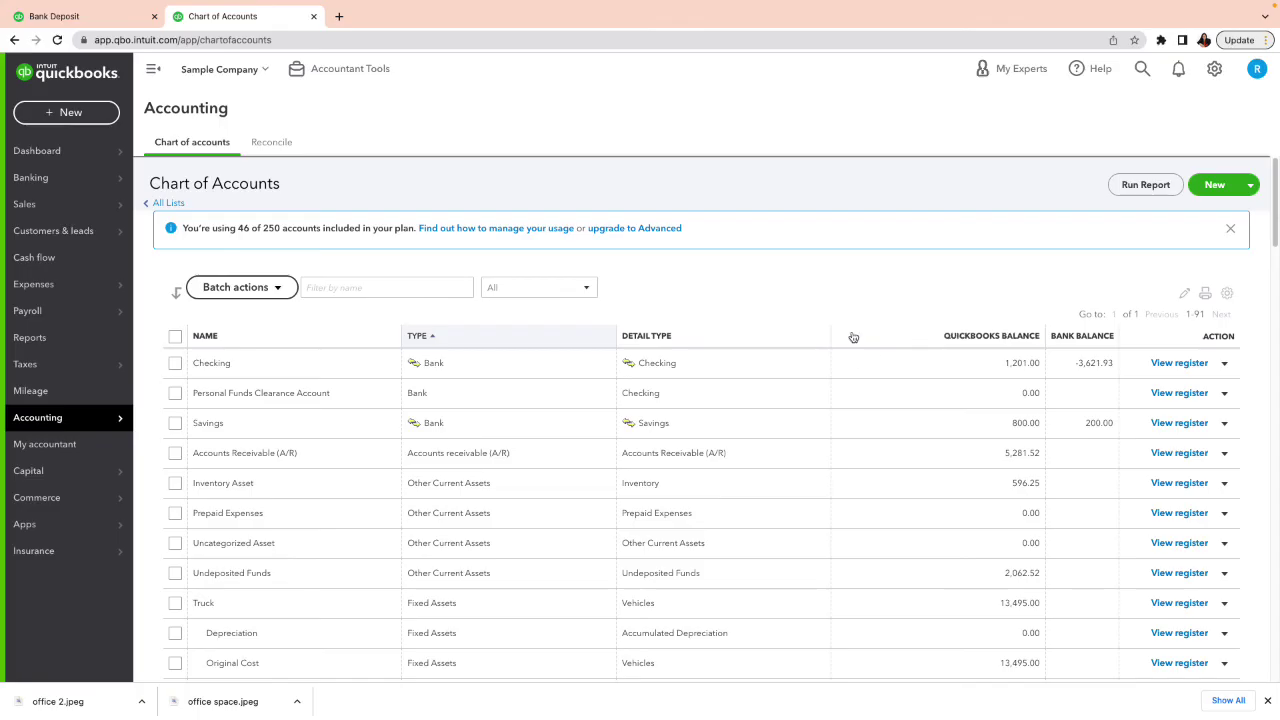
pyautogui.click(1189, 396)
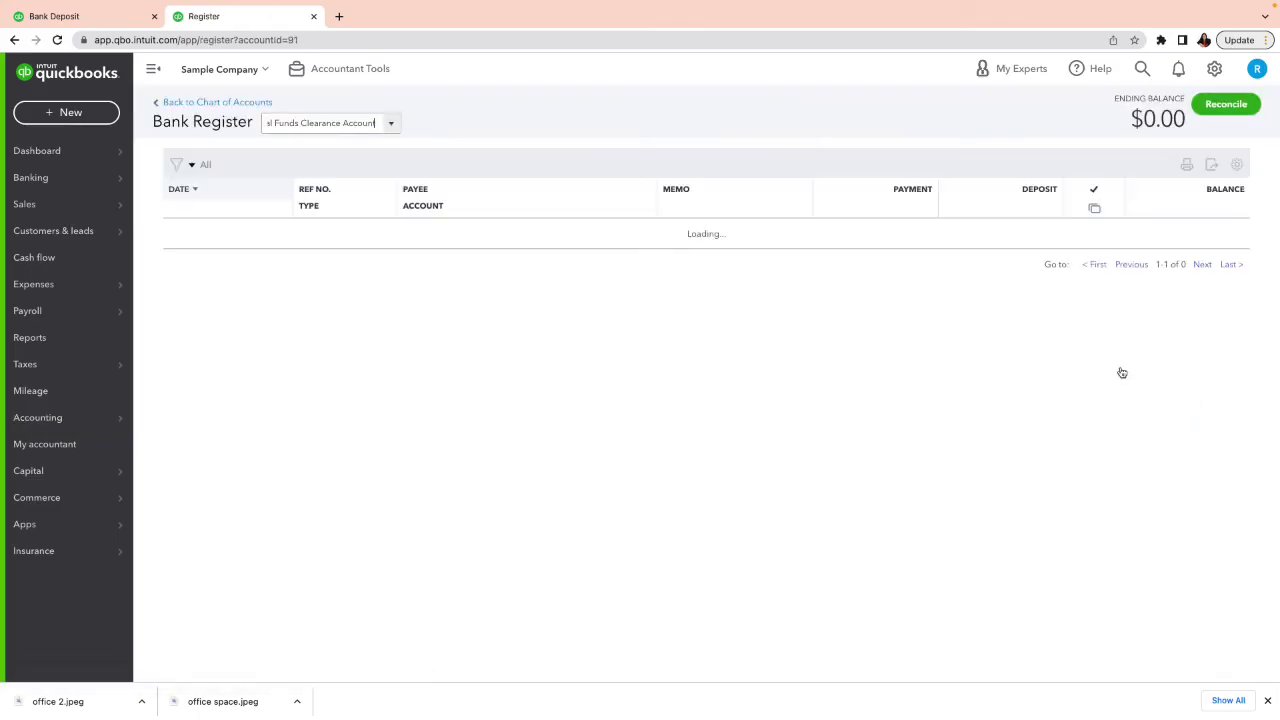
pyautogui.click(1206, 112)
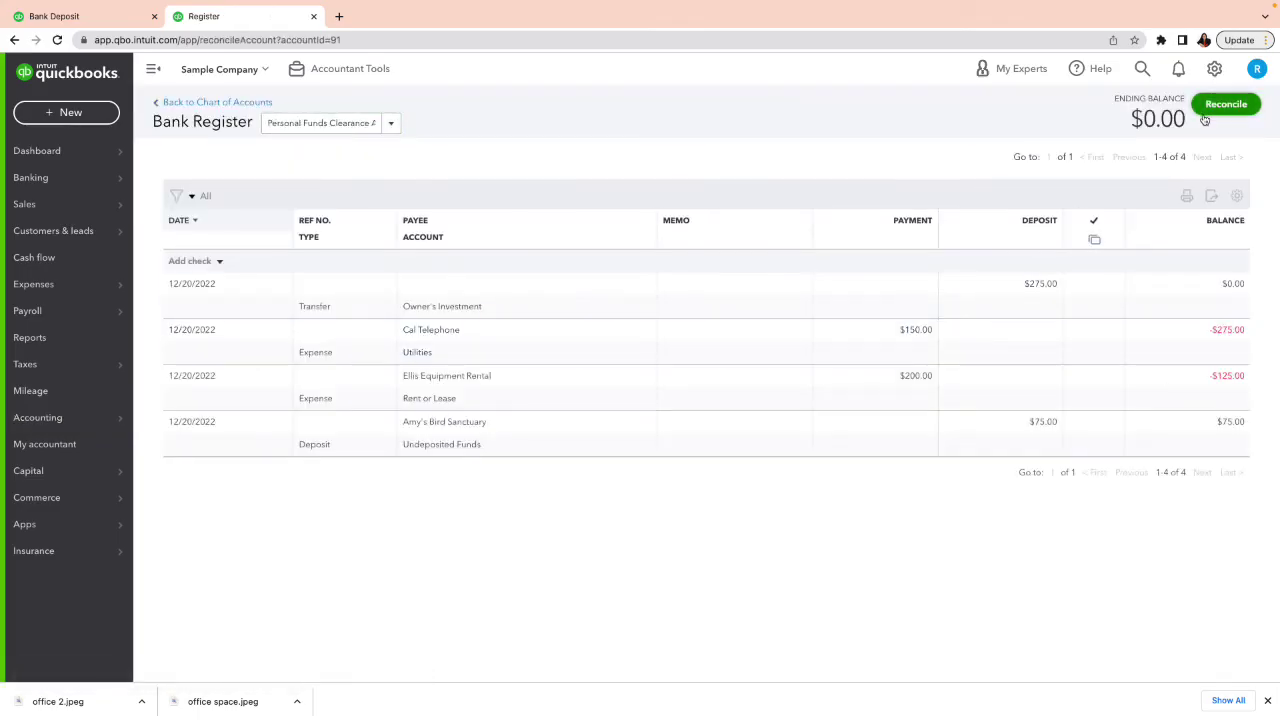
# Enter statement ending balance 0.00 and ending date 12/20/2022, then start reconciling
pyautogui.click(220, 432)
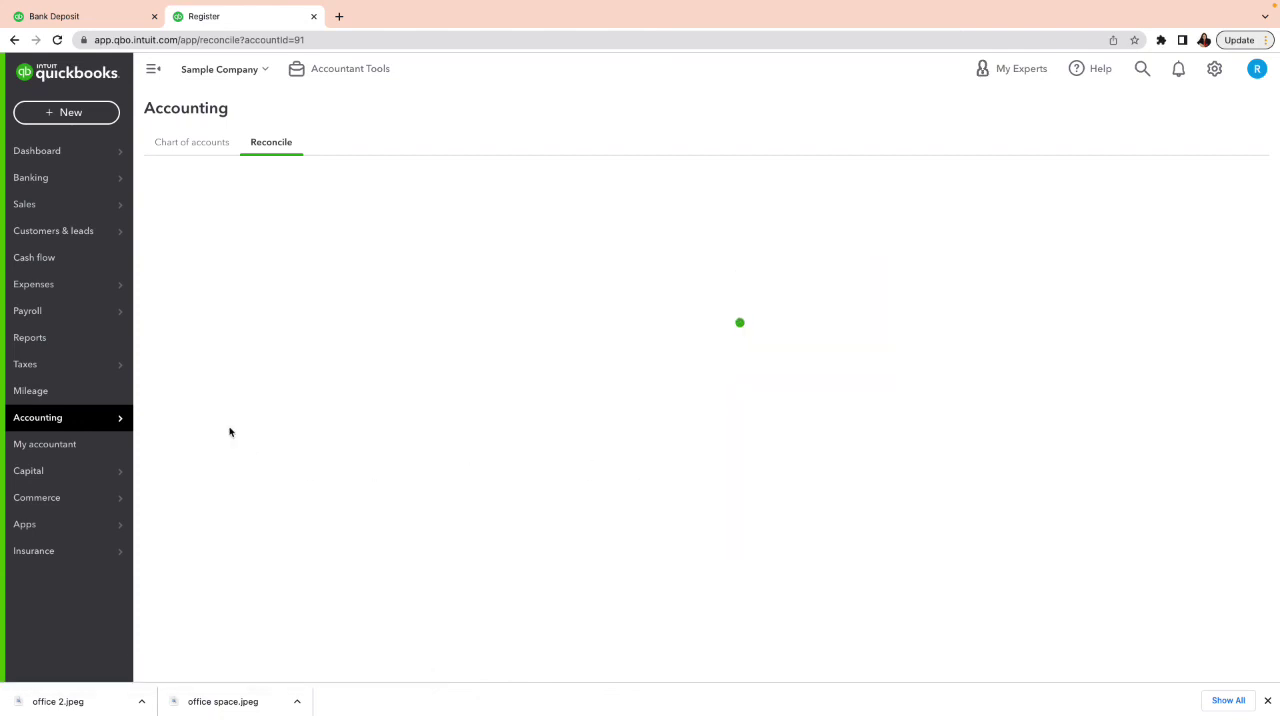
pyautogui.click(622, 486)
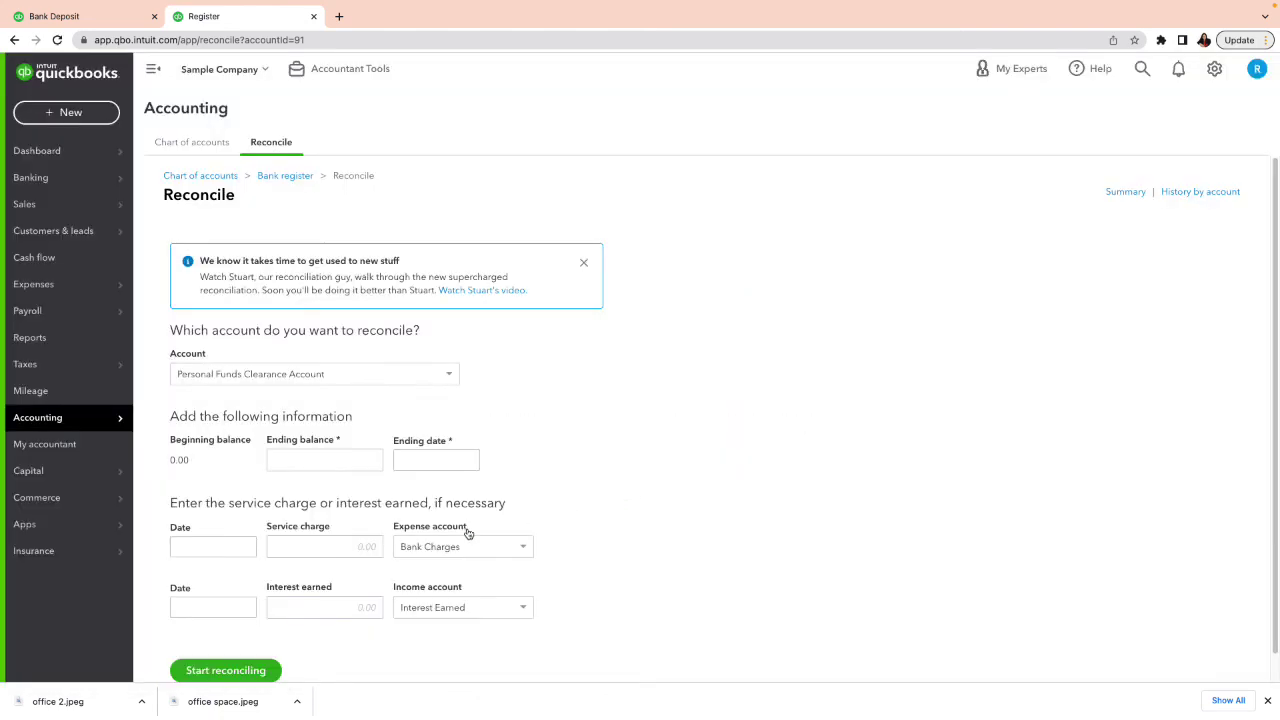
pyautogui.click(358, 460)
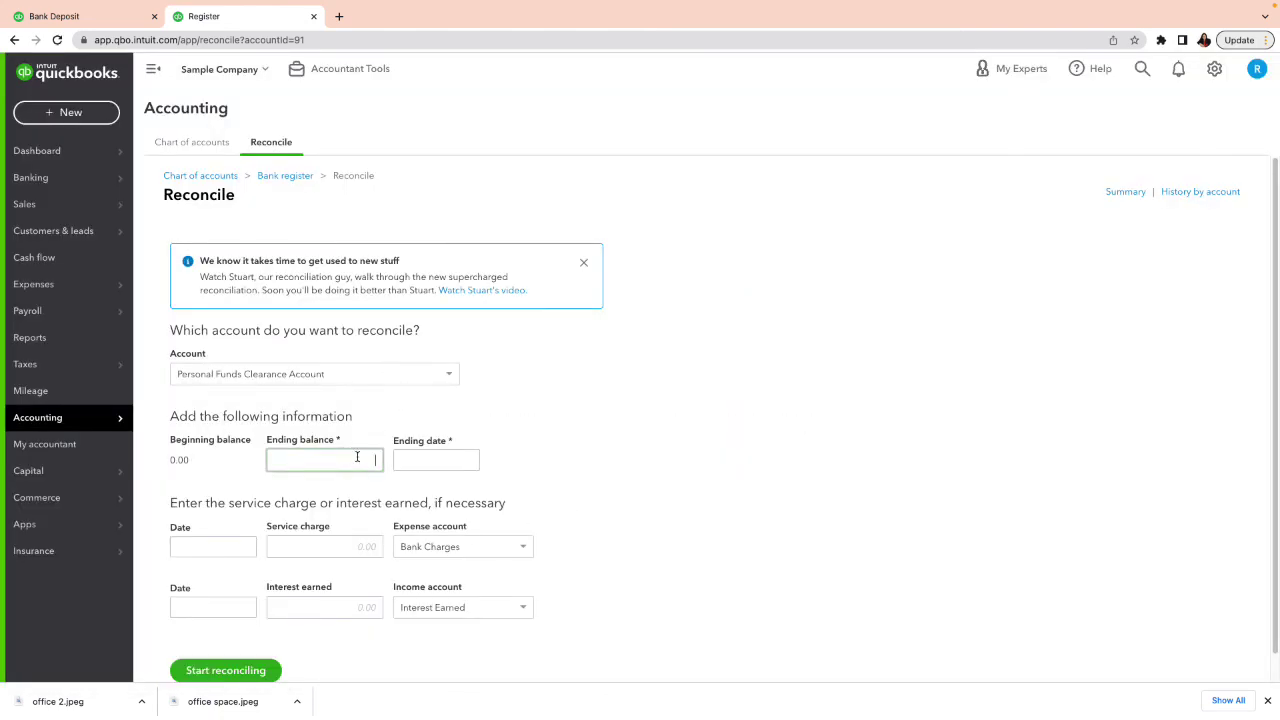
pyautogui.write('0.00')
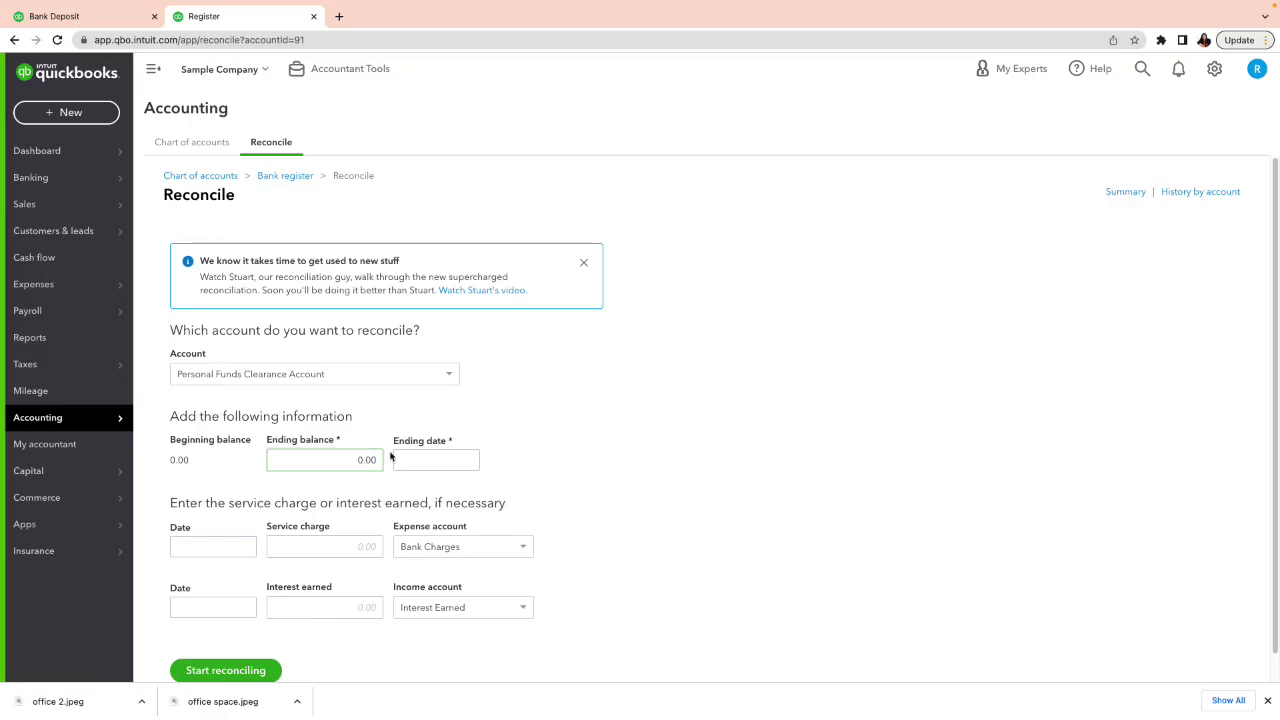
pyautogui.click(468, 459)
pyautogui.click(445, 581)
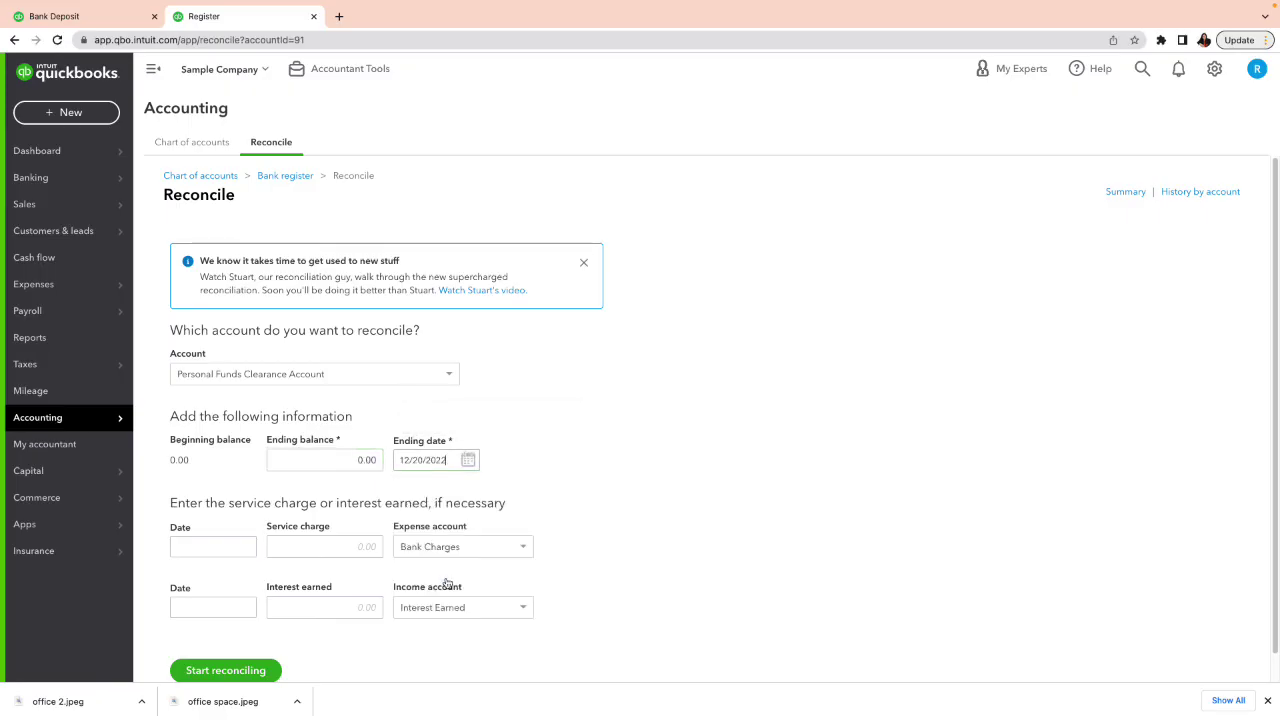
pyautogui.click(250, 672)
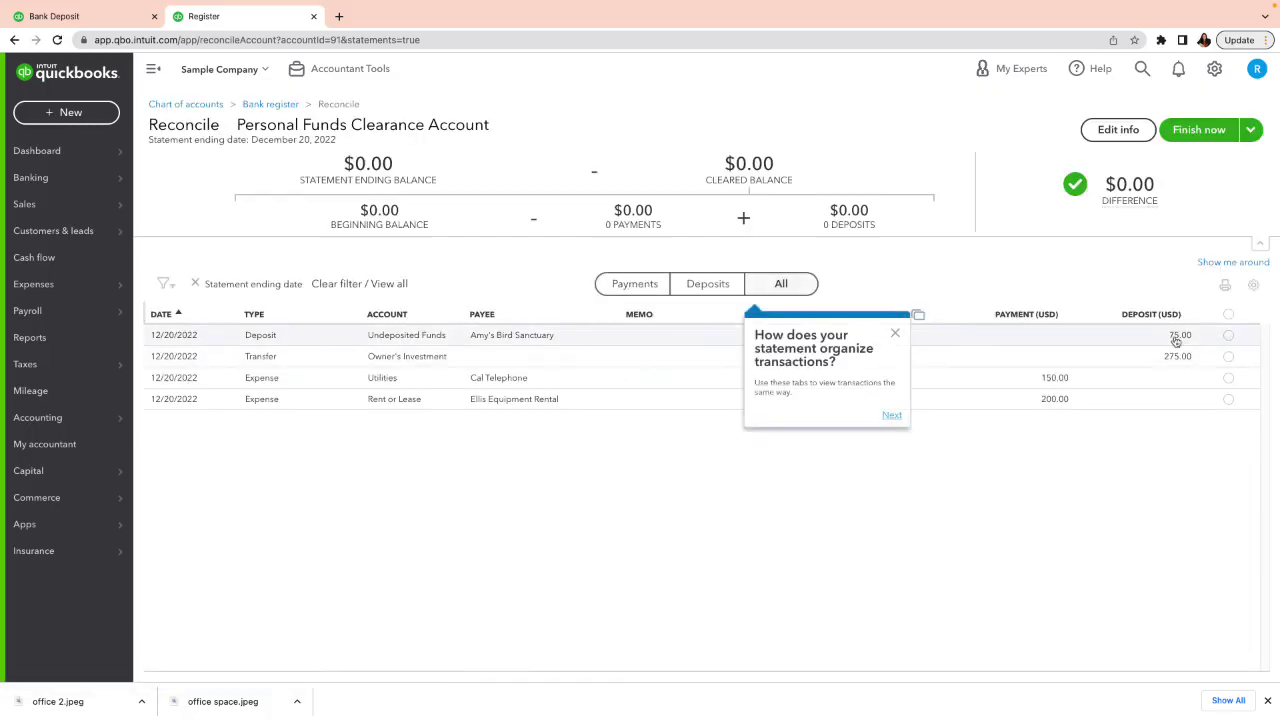
# Clear all four transactions and finish the reconciliation
pyautogui.click(895, 333)
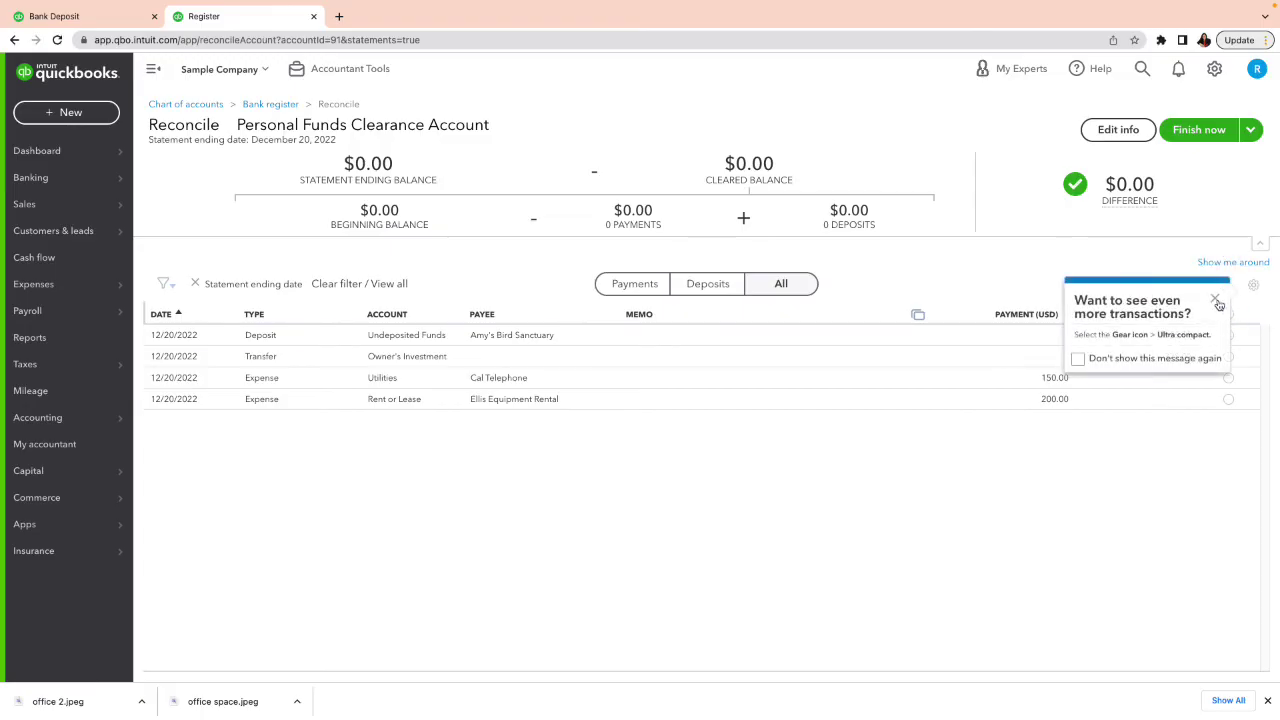
pyautogui.click(1214, 298)
pyautogui.click(1228, 314)
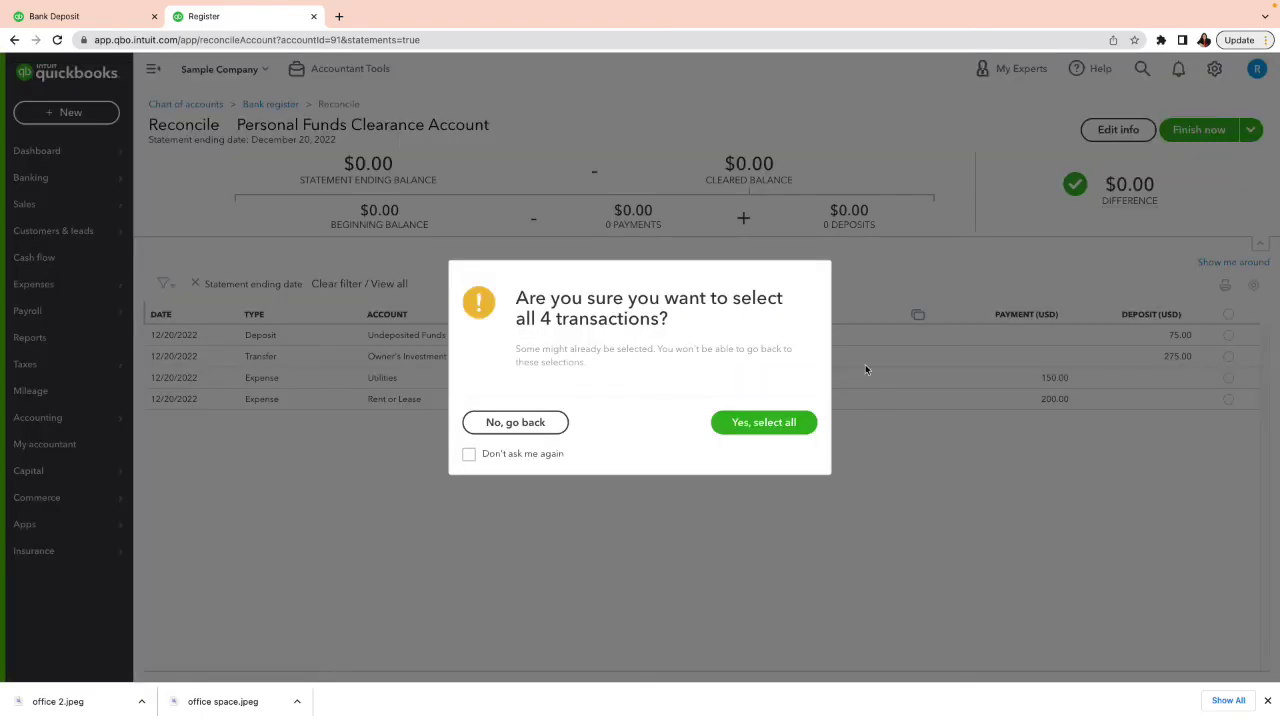
pyautogui.click(750, 426)
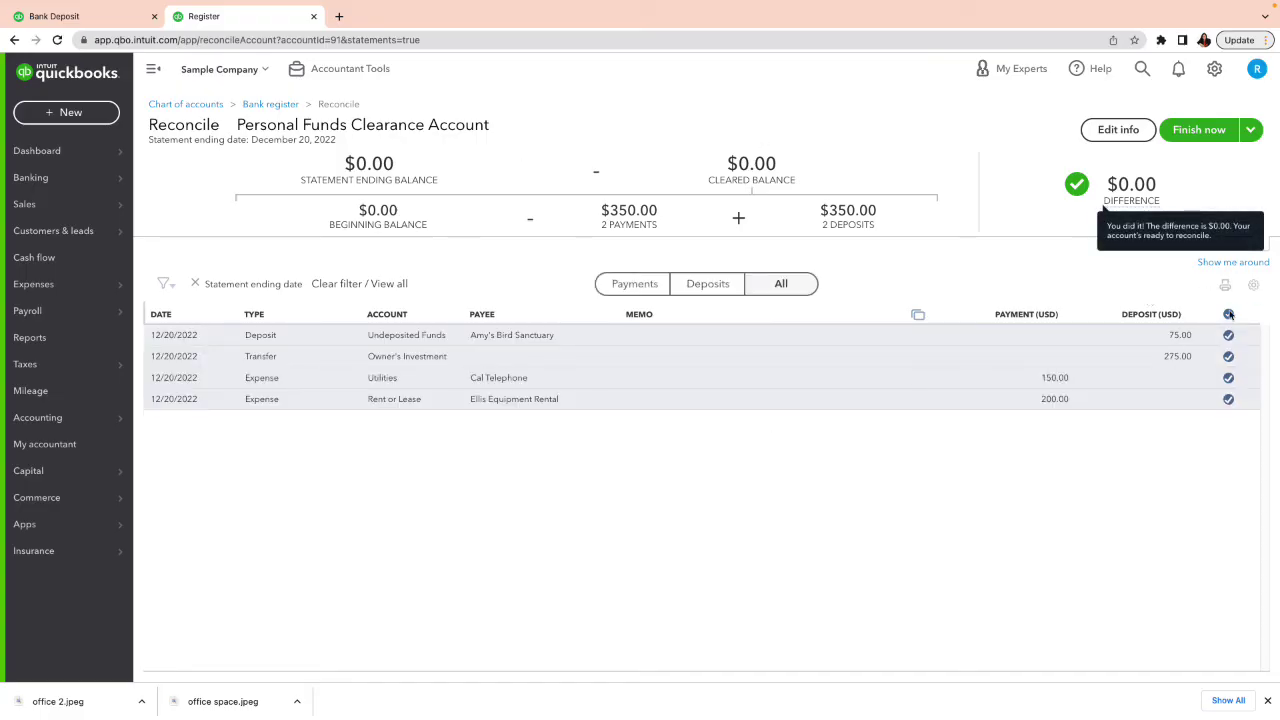
pyautogui.click(1187, 139)
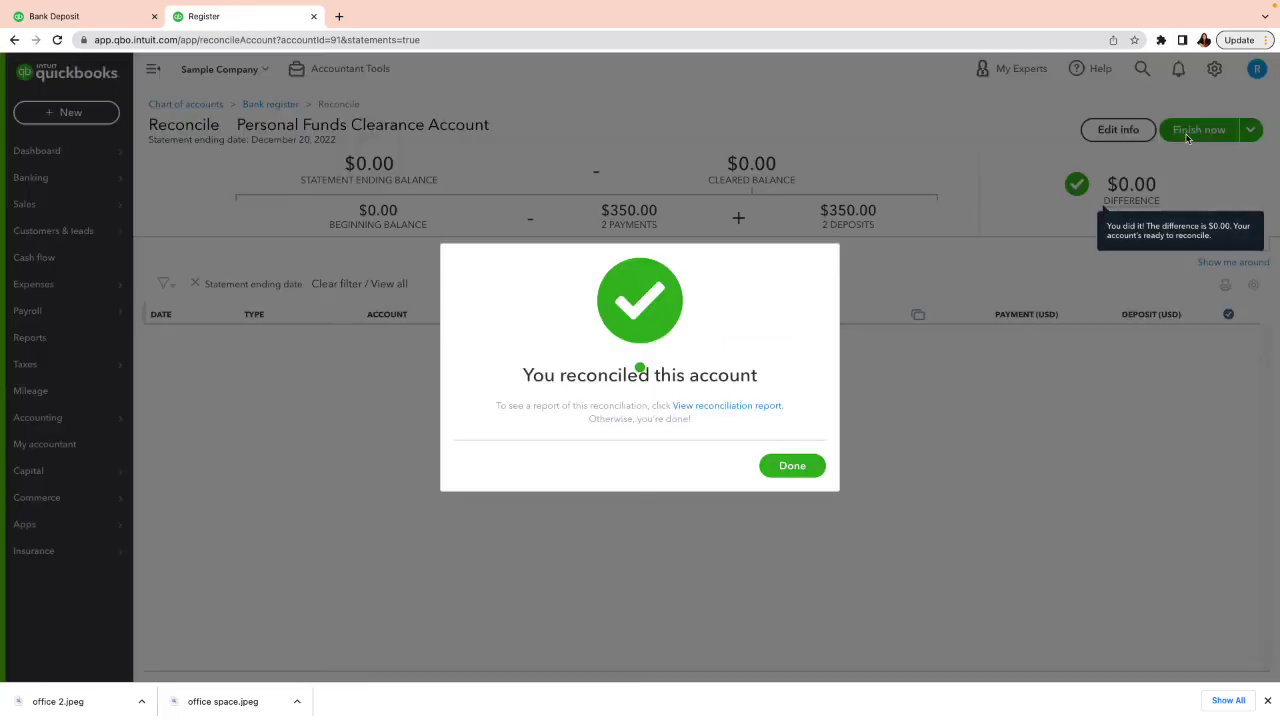
pyautogui.click(806, 476)
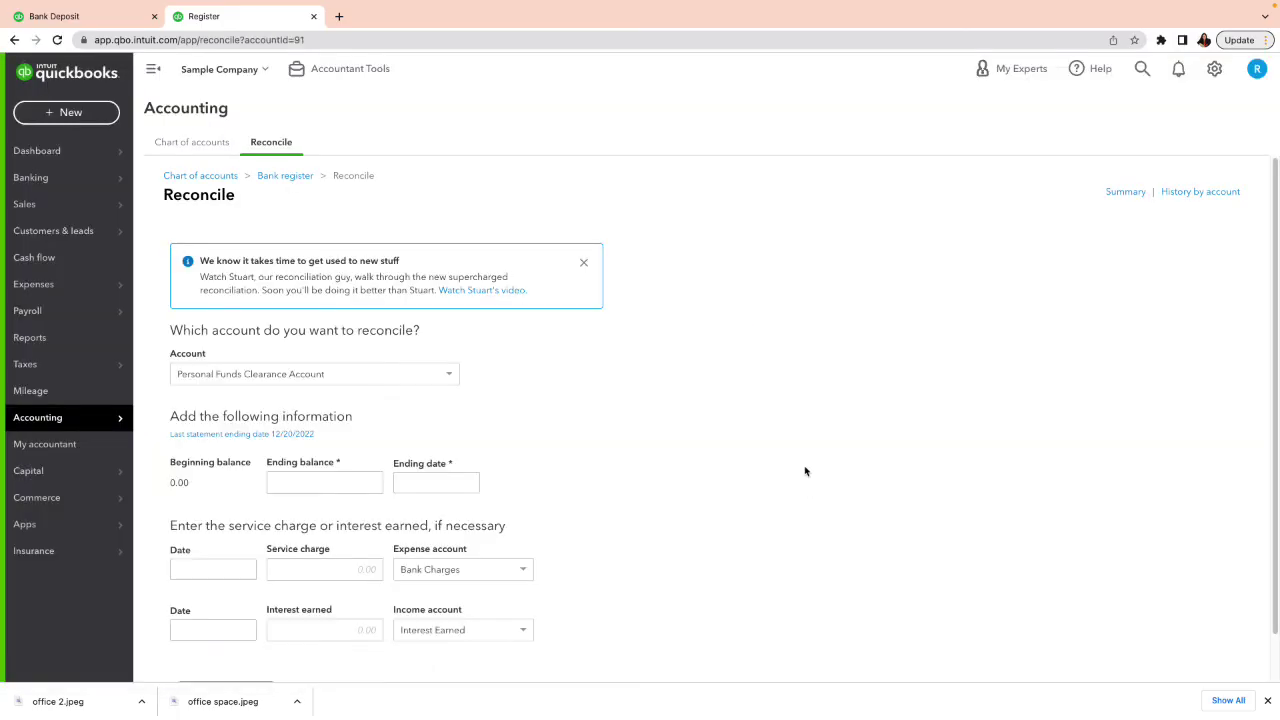